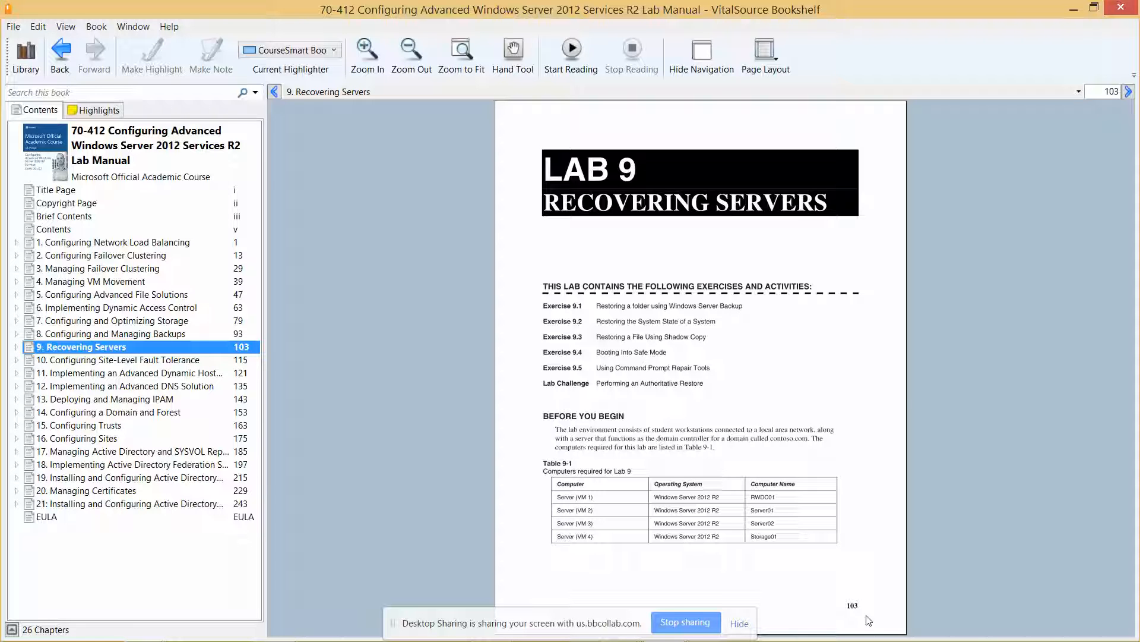
Step: Zoom in on the Lab 9 Recovering Servers page, then switch to the RWDC01 virtual machine window
click(366, 46)
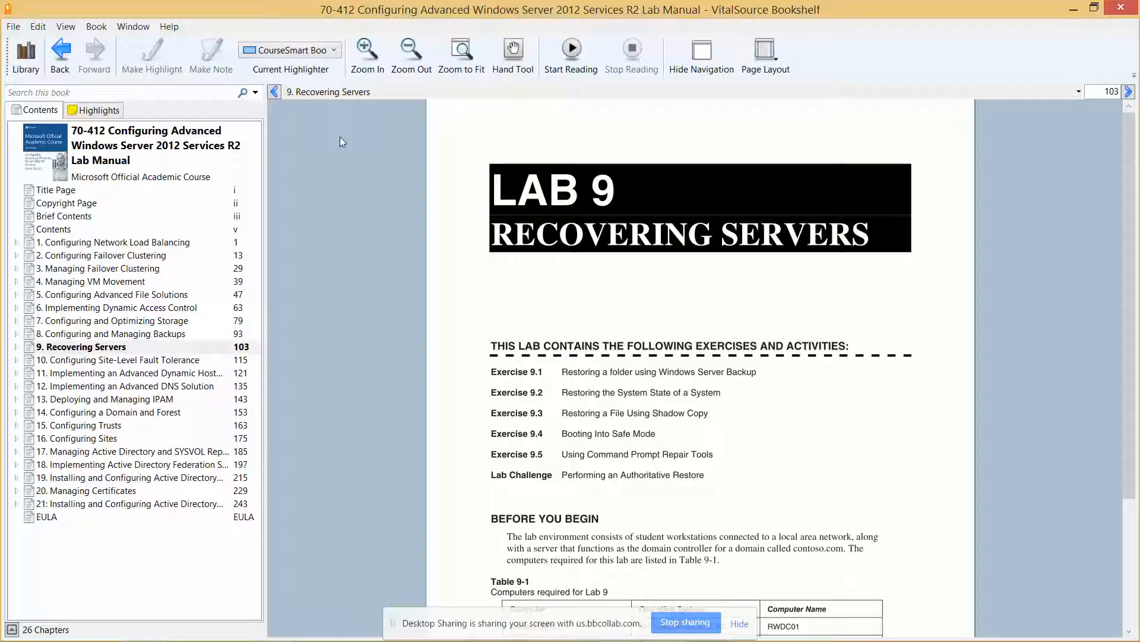
mouse_move(382, 637)
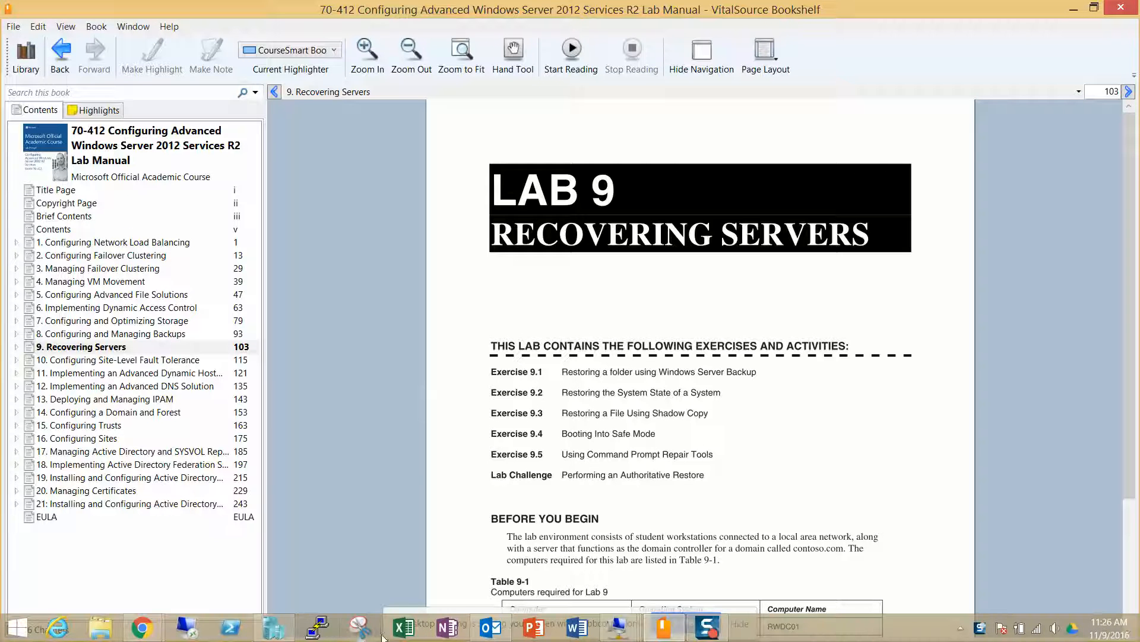
click(694, 623)
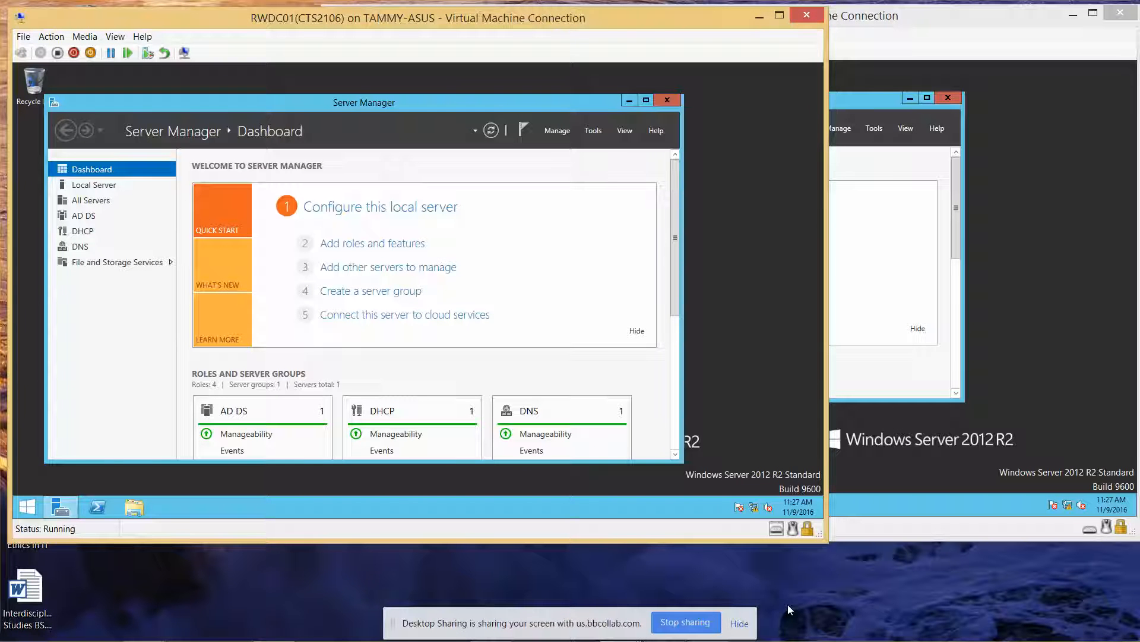
Step: Minimize RWDC01, move the Server02 window to the upper left, and open File Explorer
click(758, 18)
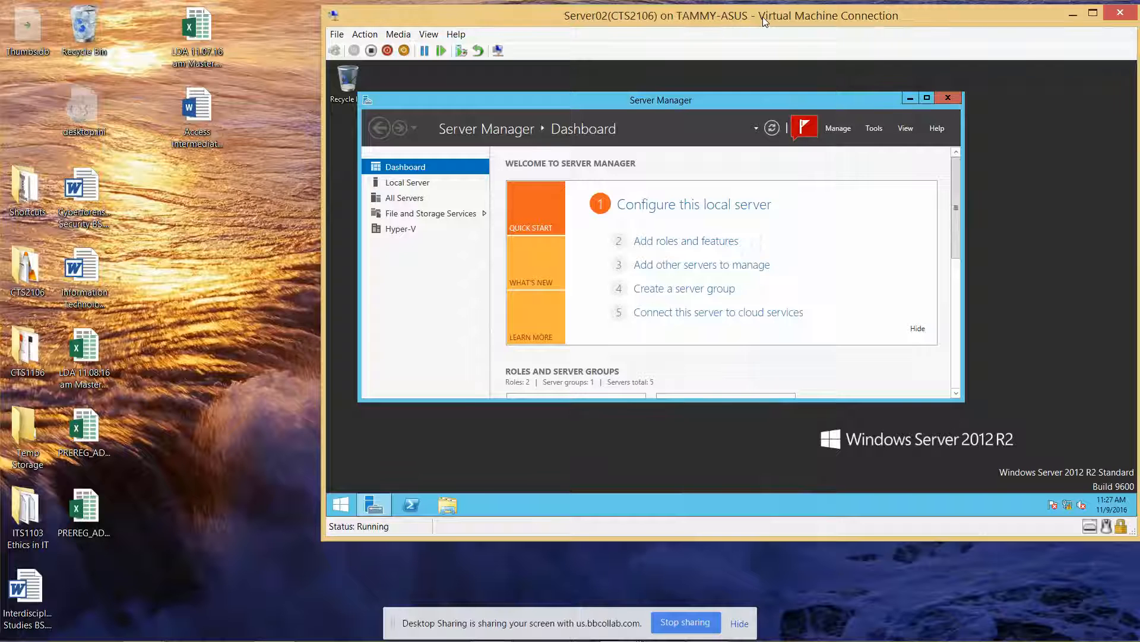
drag(763, 17, 390, 12)
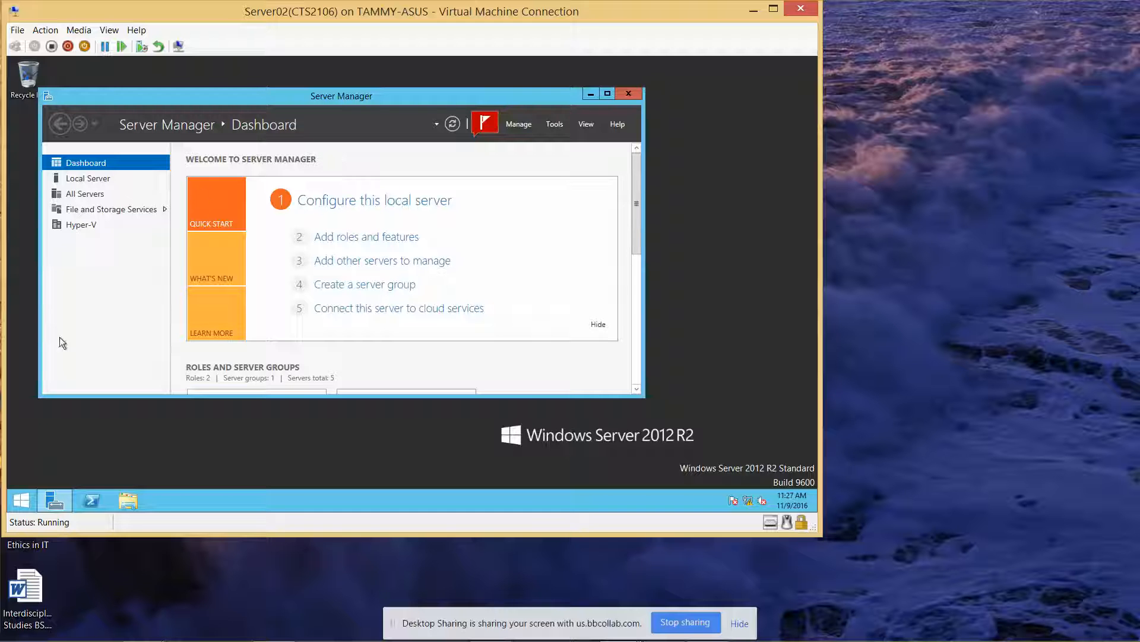
click(128, 498)
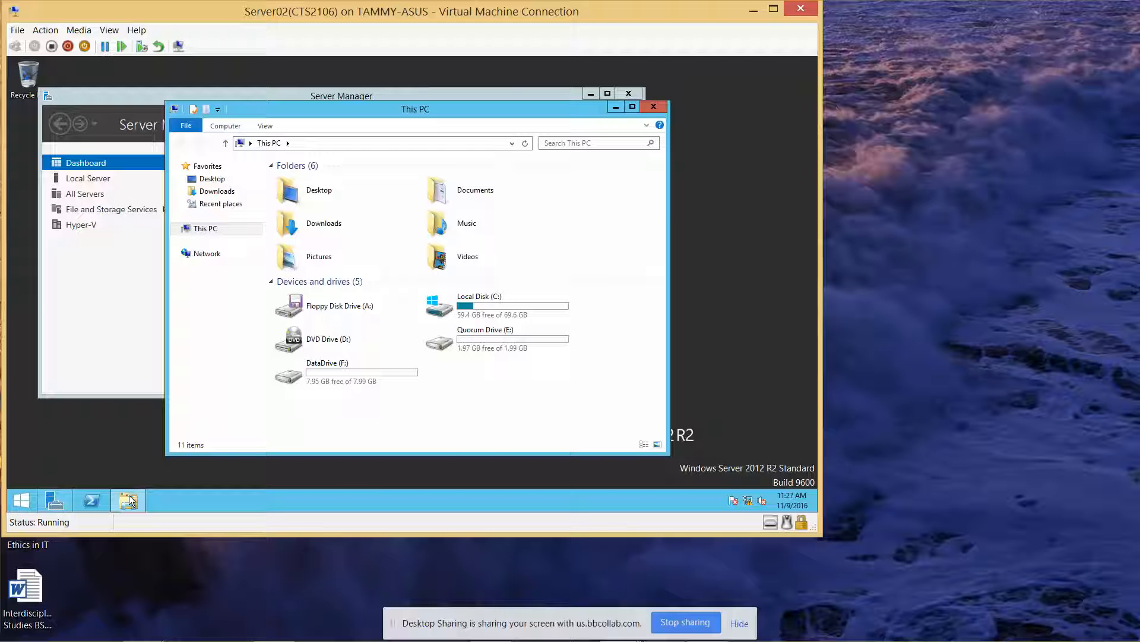
Step: Delete the Public folder from C:\Users, then bring Server Manager back to the front
double_click(506, 305)
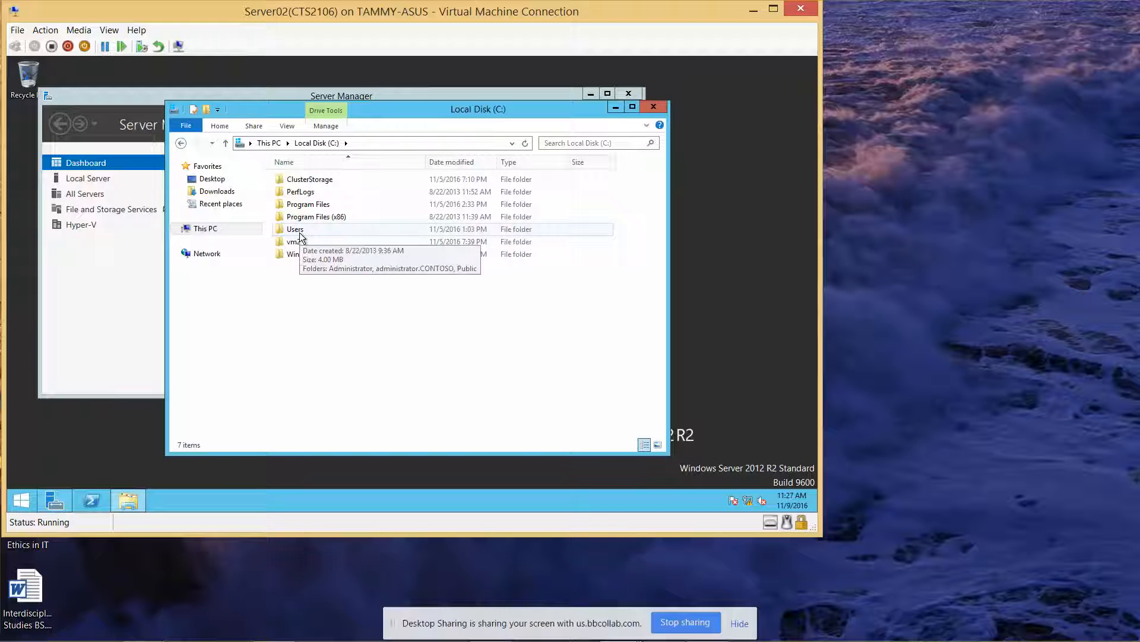
double_click(299, 233)
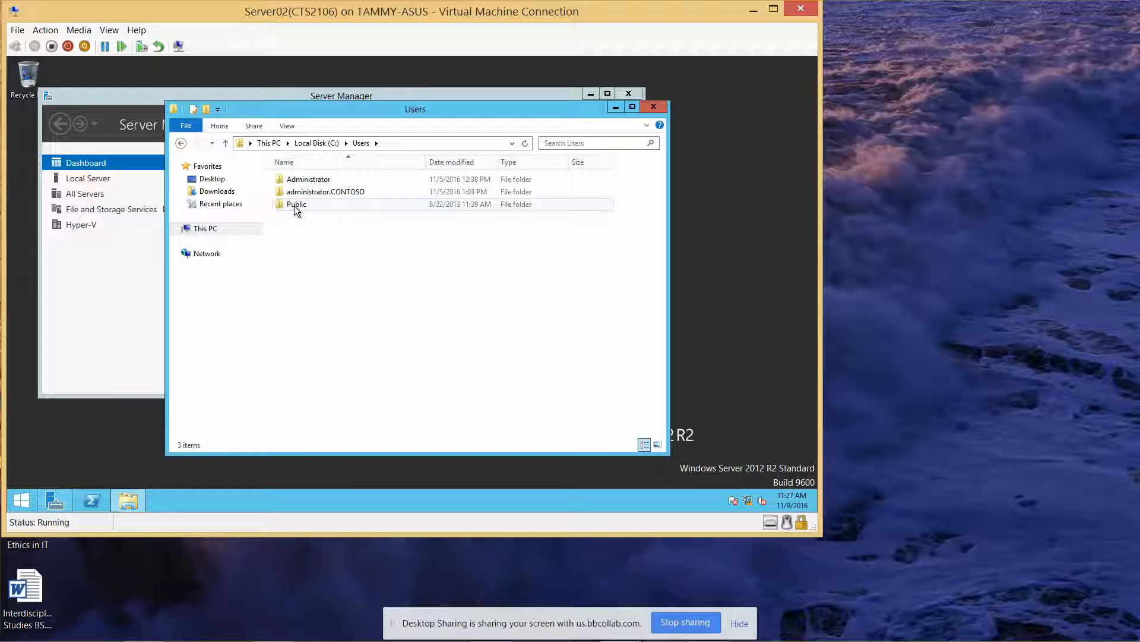
click(294, 206)
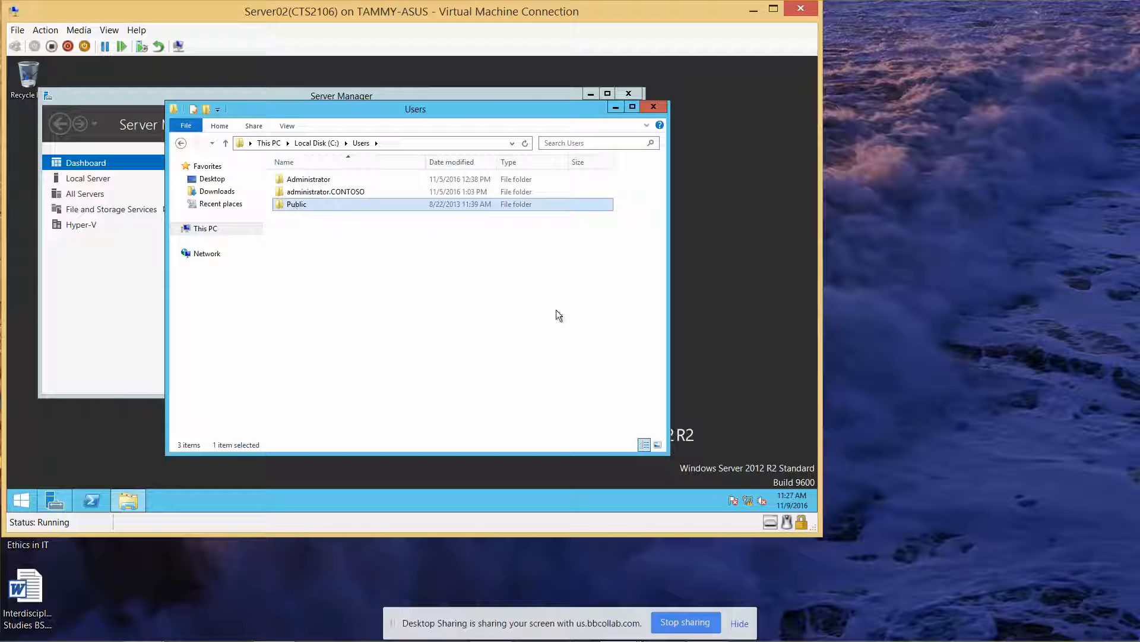
key(Delete)
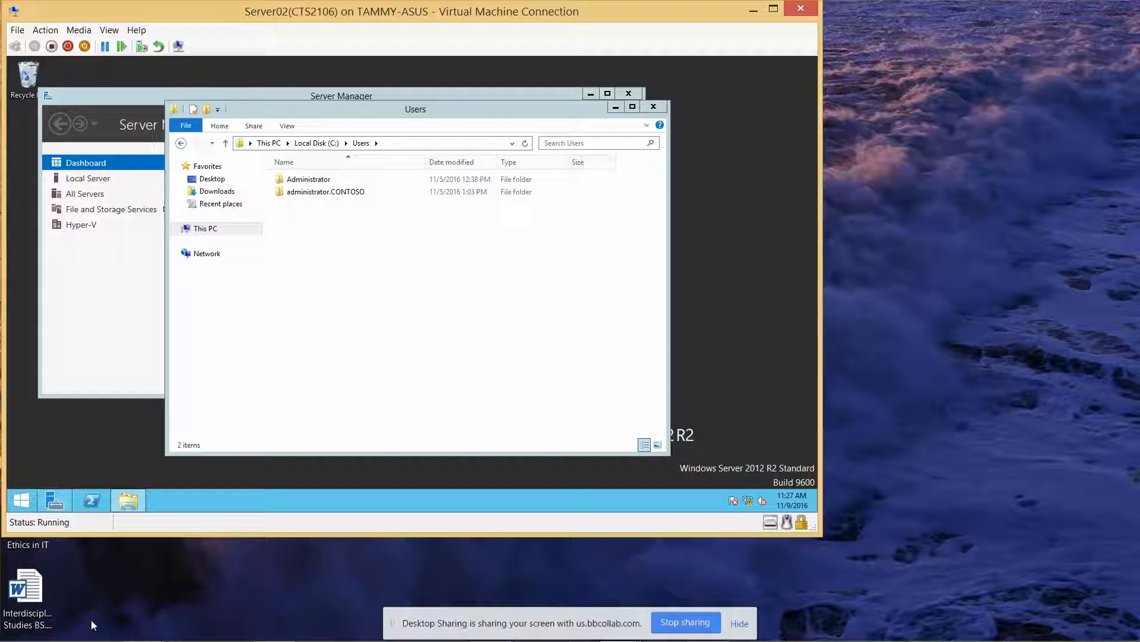
click(88, 390)
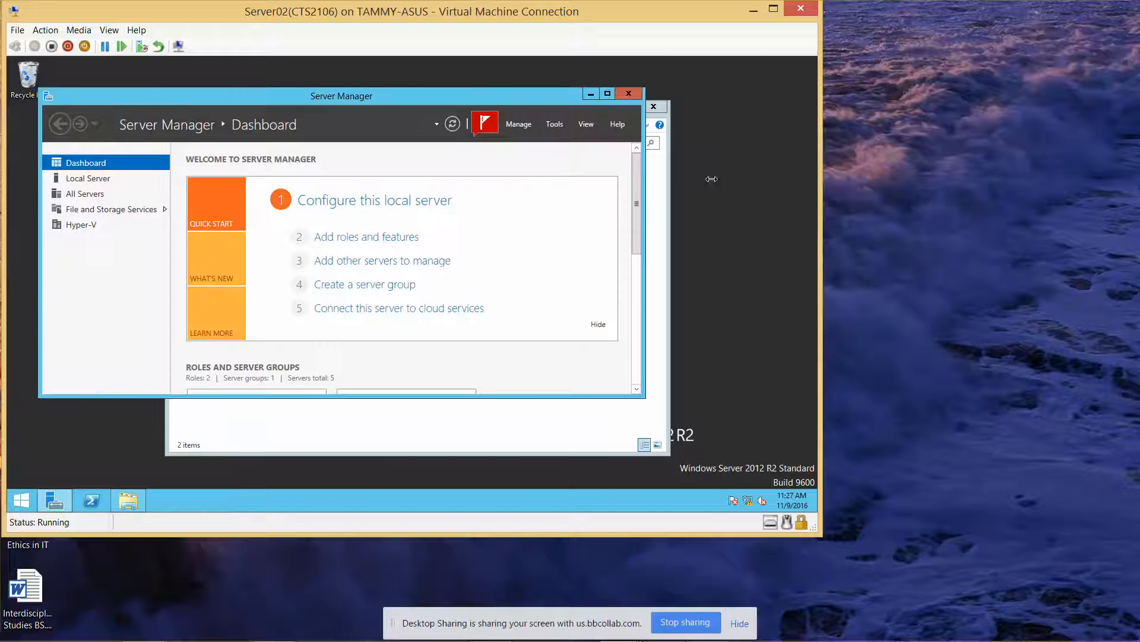
Step: Maximize Server Manager and launch Windows Server Backup from the Tools menu
click(610, 93)
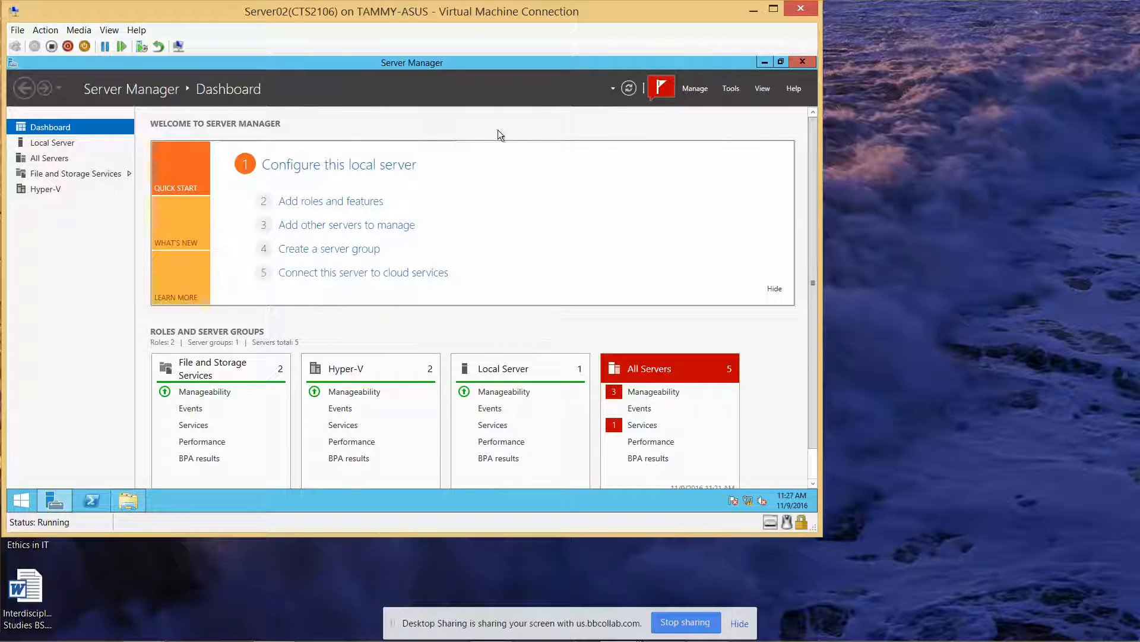
click(729, 91)
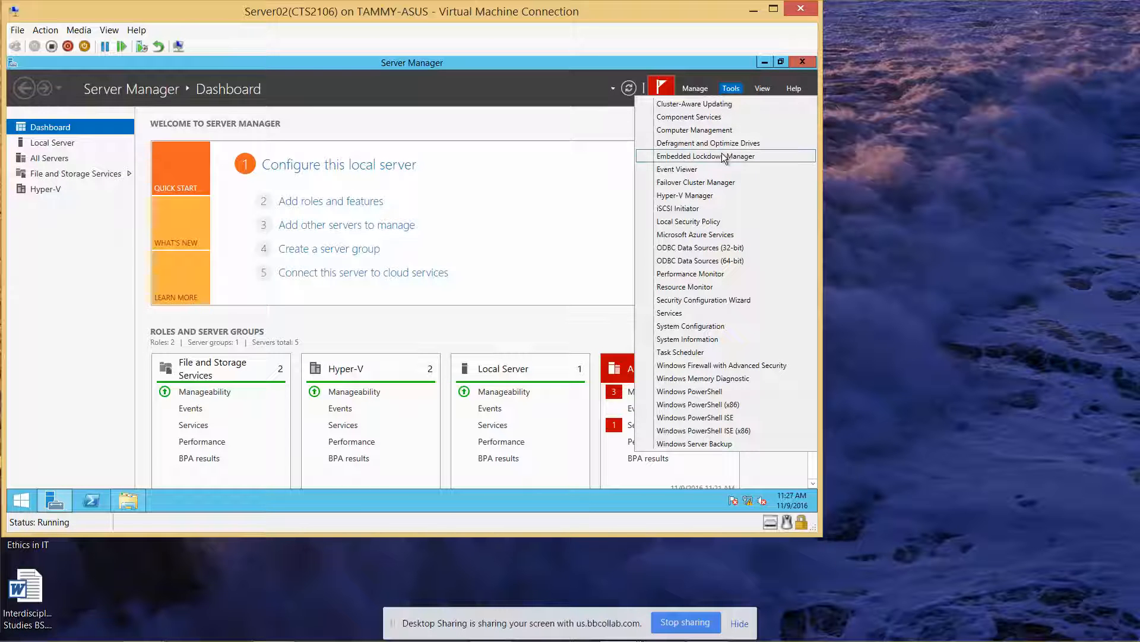
click(728, 446)
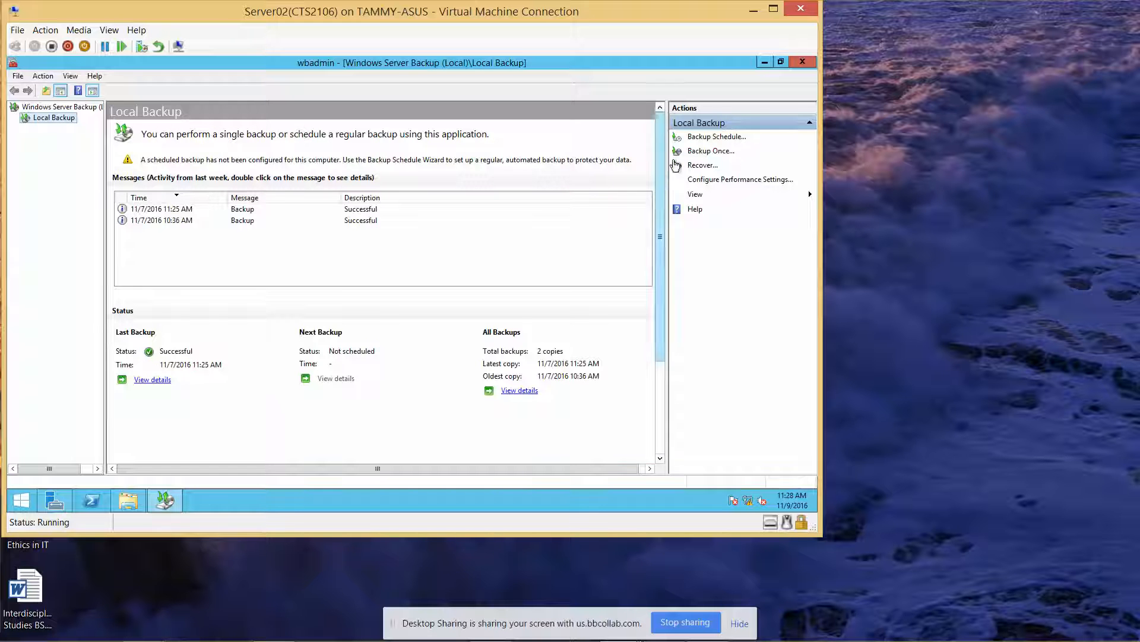
Step: Start a Files and folders recovery from this server's 11/7/2016 11:25 AM backup
click(676, 166)
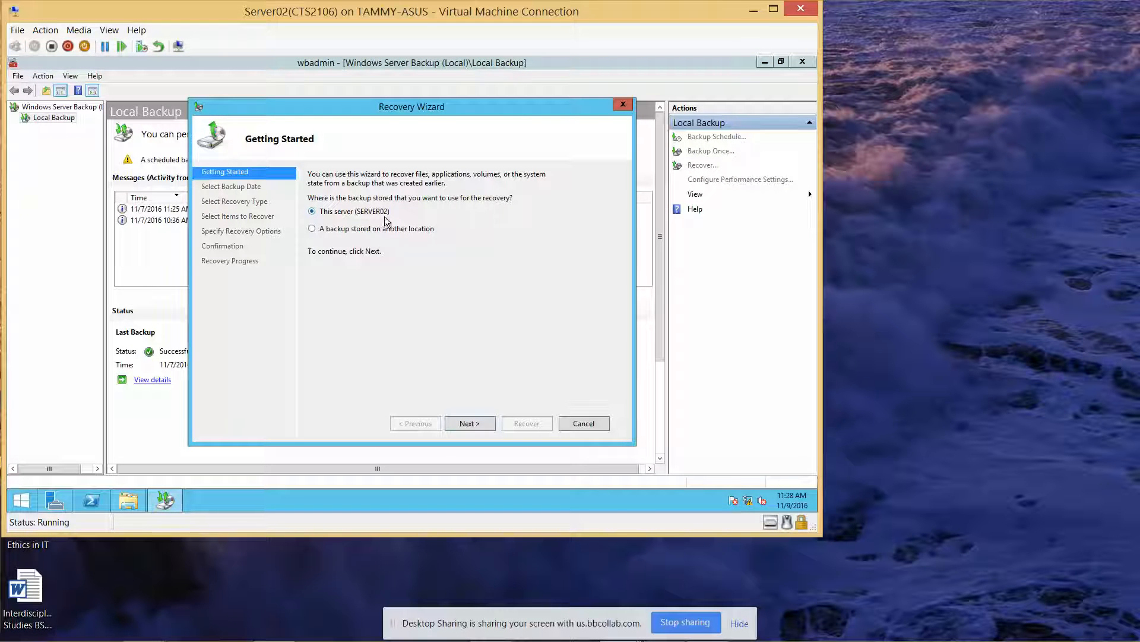
click(464, 425)
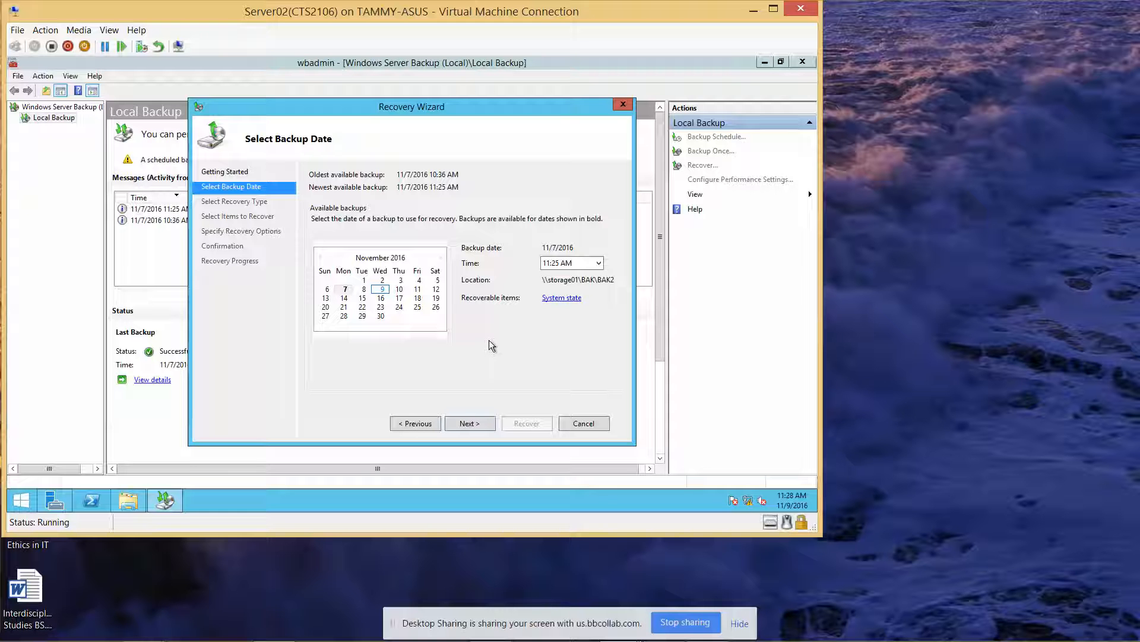
click(469, 423)
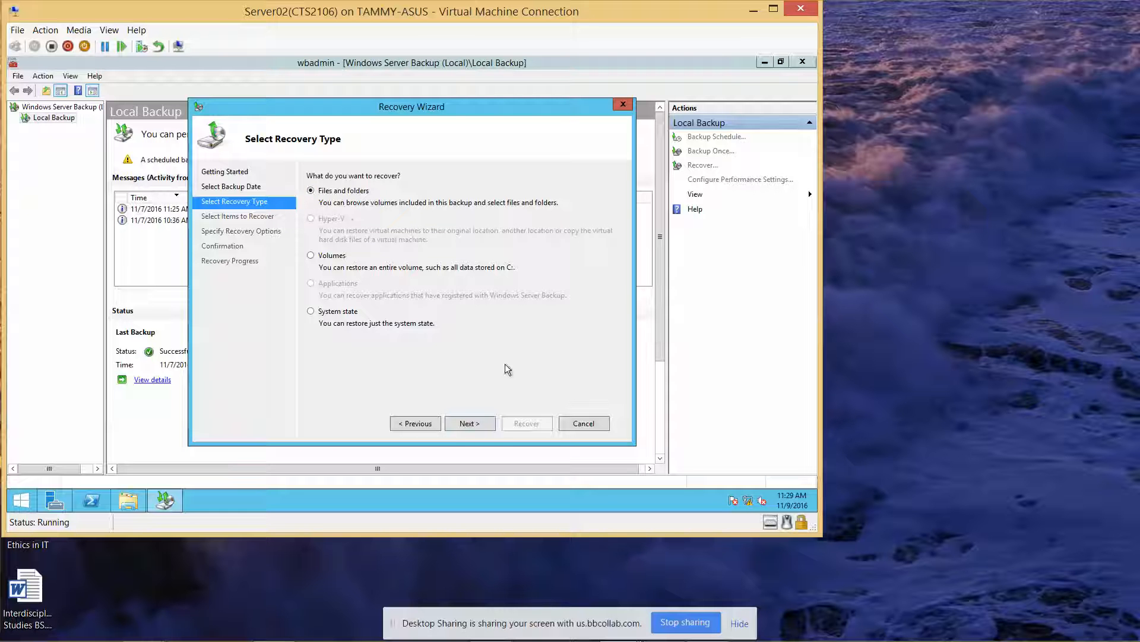
click(469, 423)
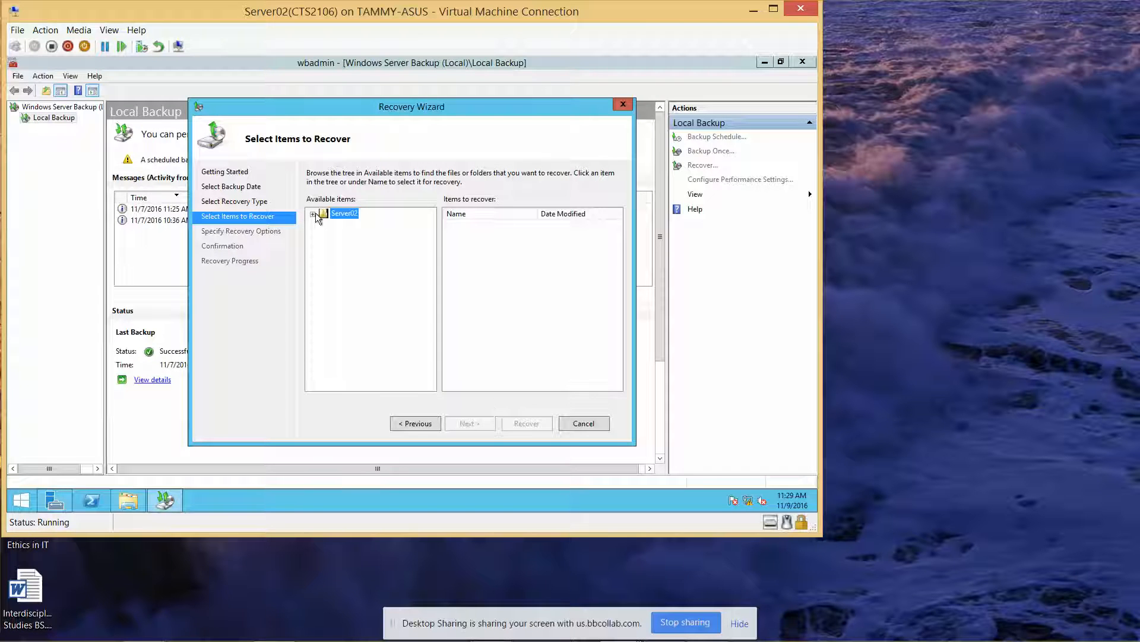
Step: Browse Server02 > Local disk (C:) in Available items, pick the Users folder, and continue
click(313, 214)
click(325, 224)
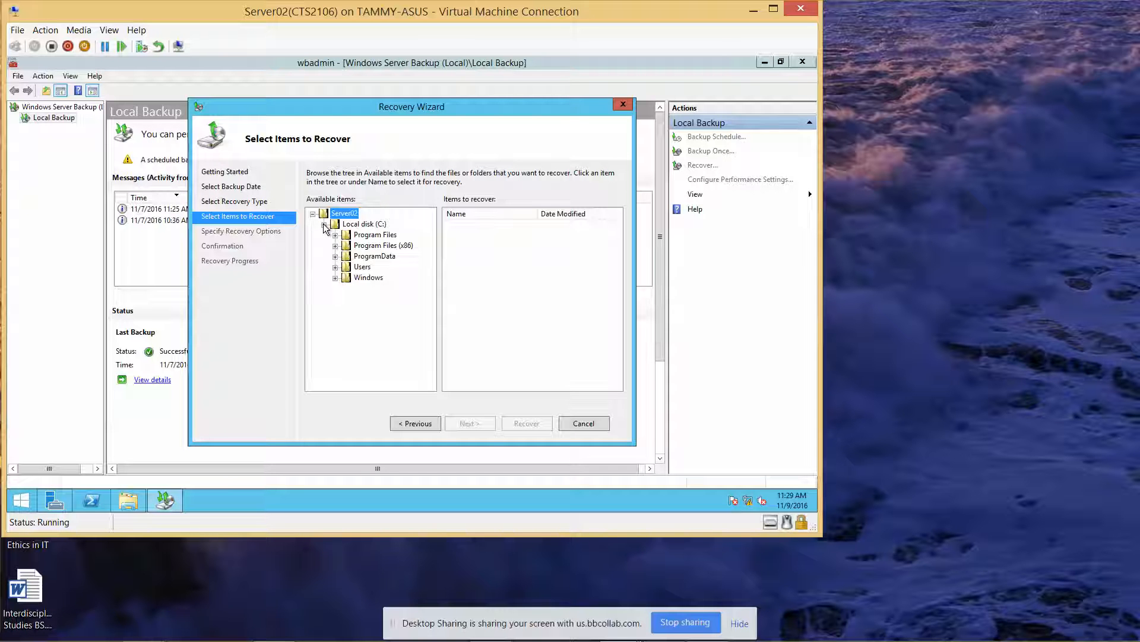
click(336, 268)
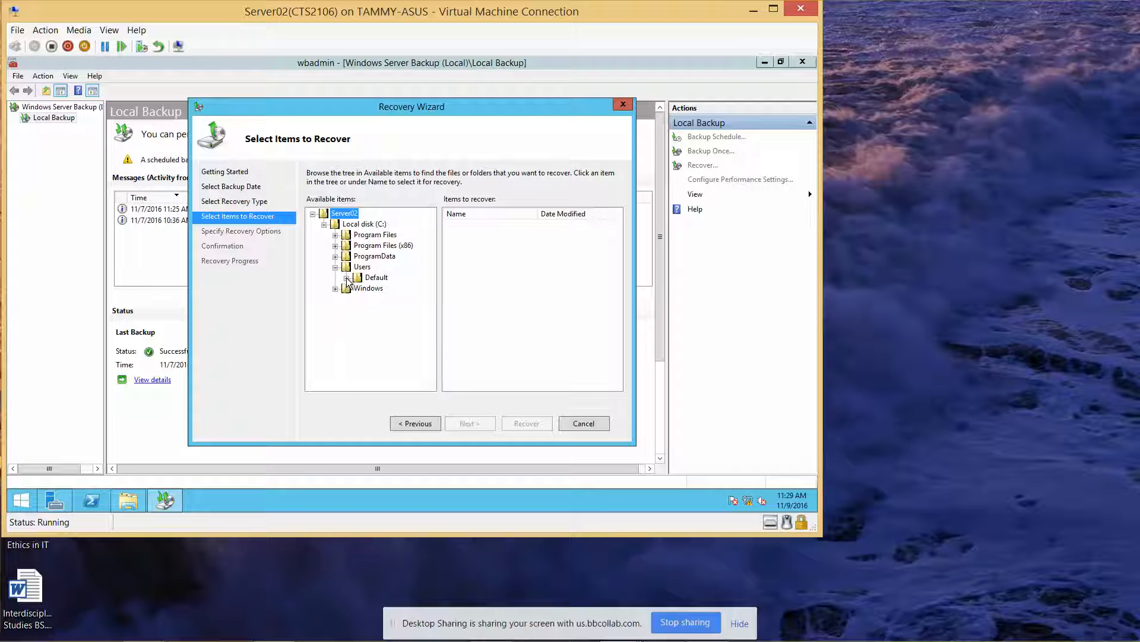
click(346, 277)
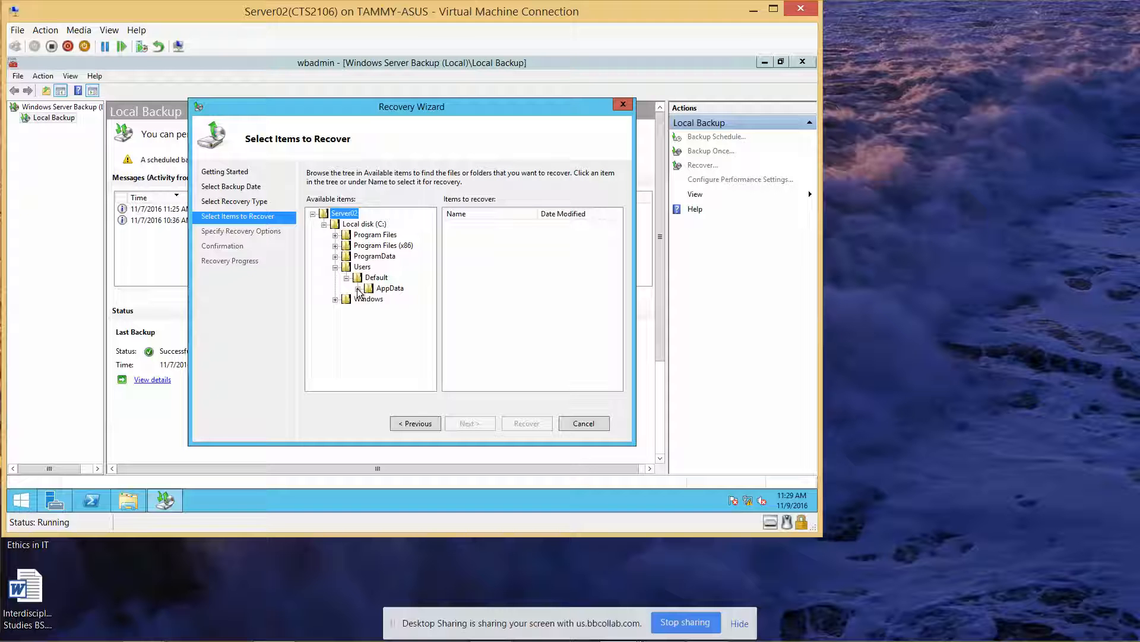
click(358, 289)
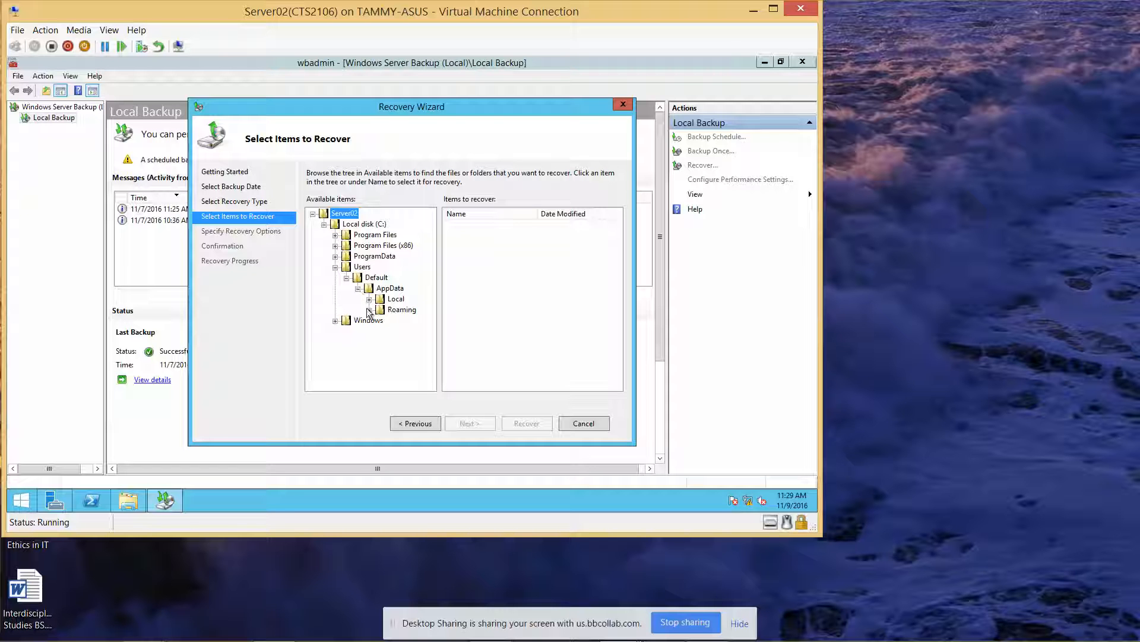
click(369, 300)
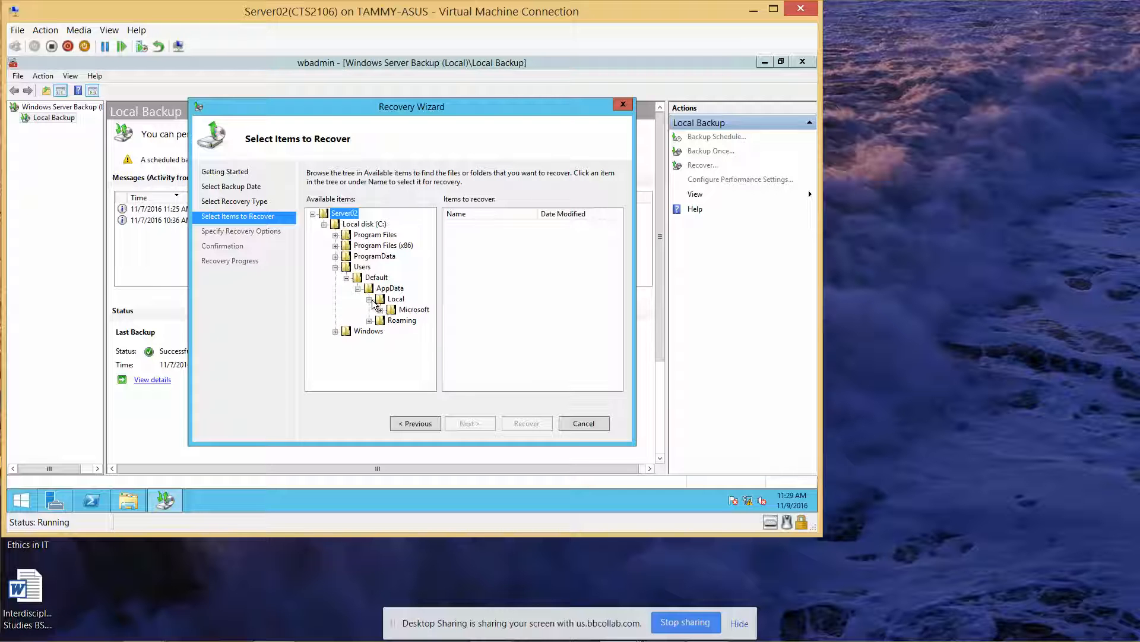
click(359, 288)
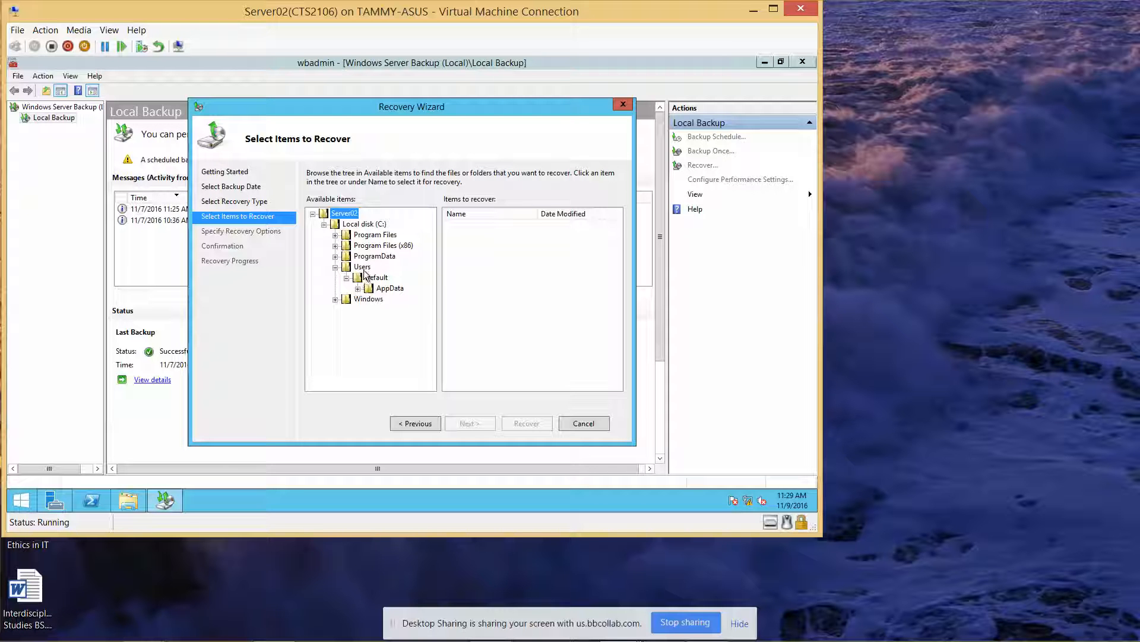
click(363, 268)
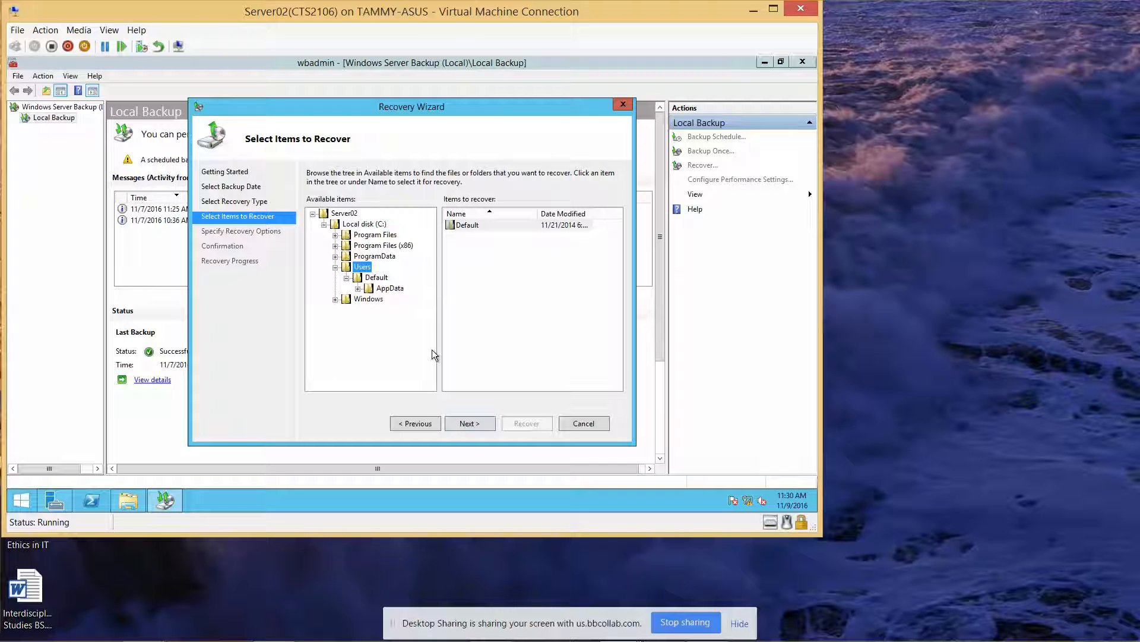
click(465, 423)
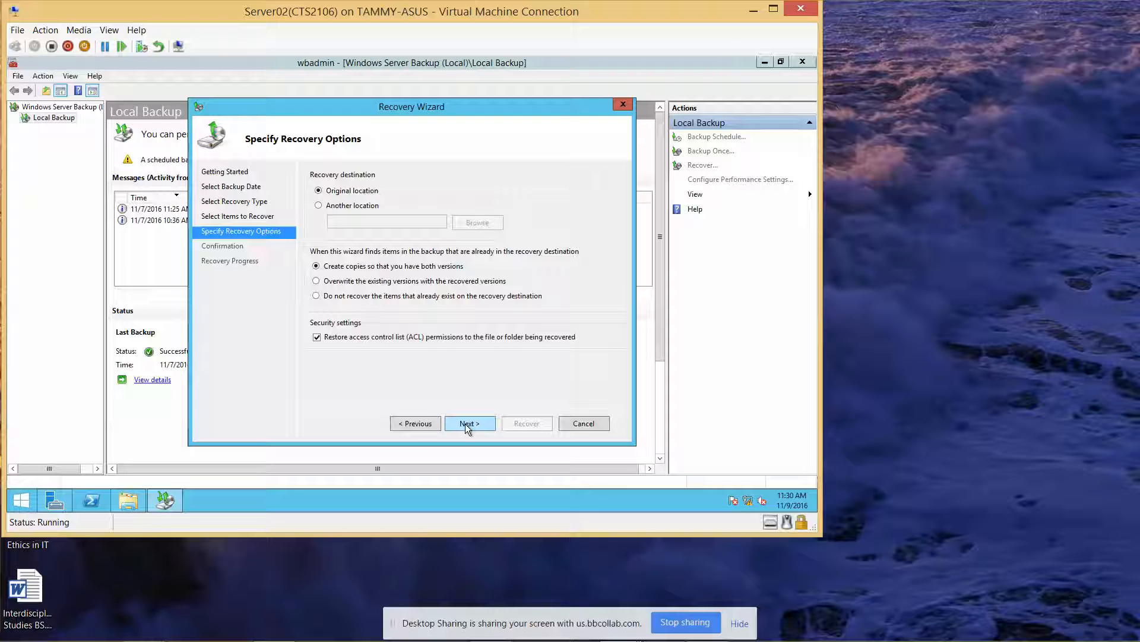
Step: Recover C:\Users to its original location with default options, then close the finished wizard
click(466, 423)
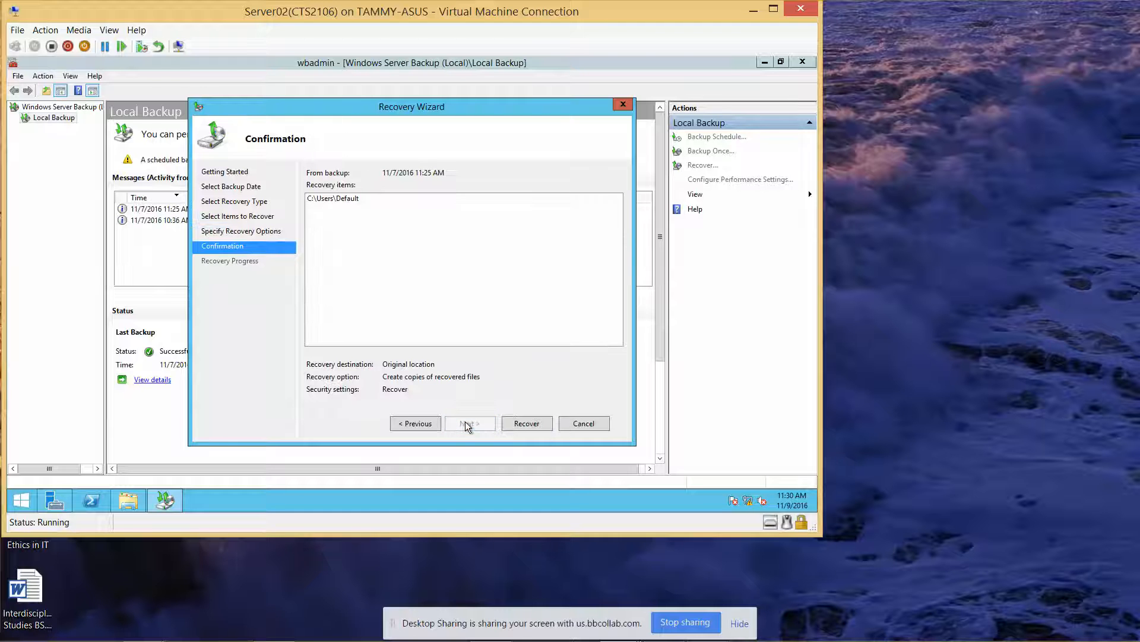
click(536, 422)
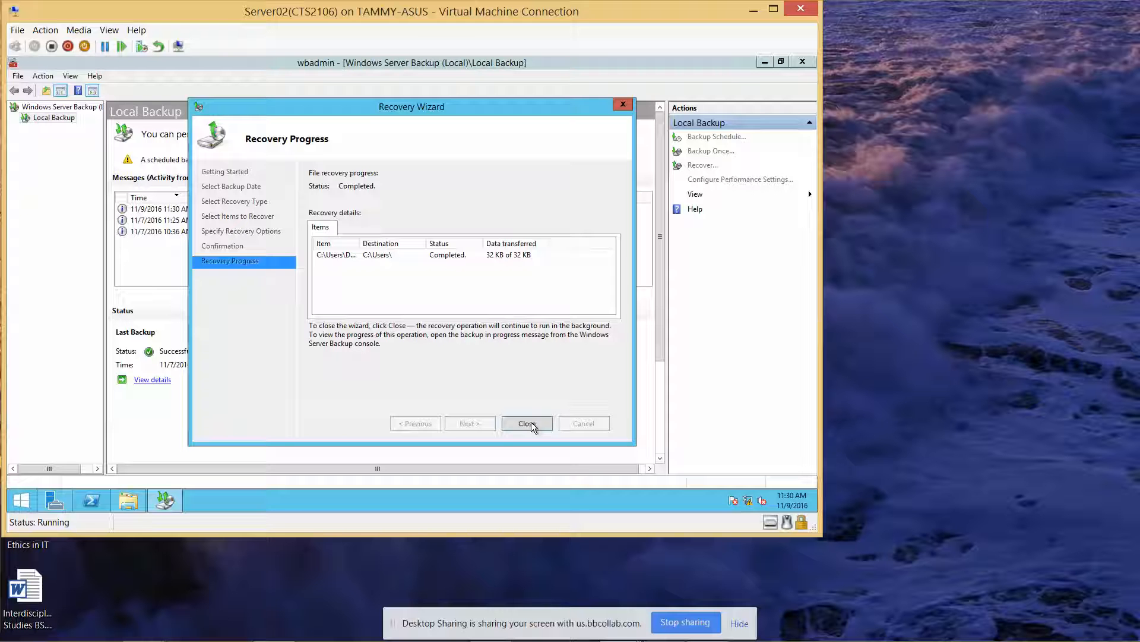
click(527, 423)
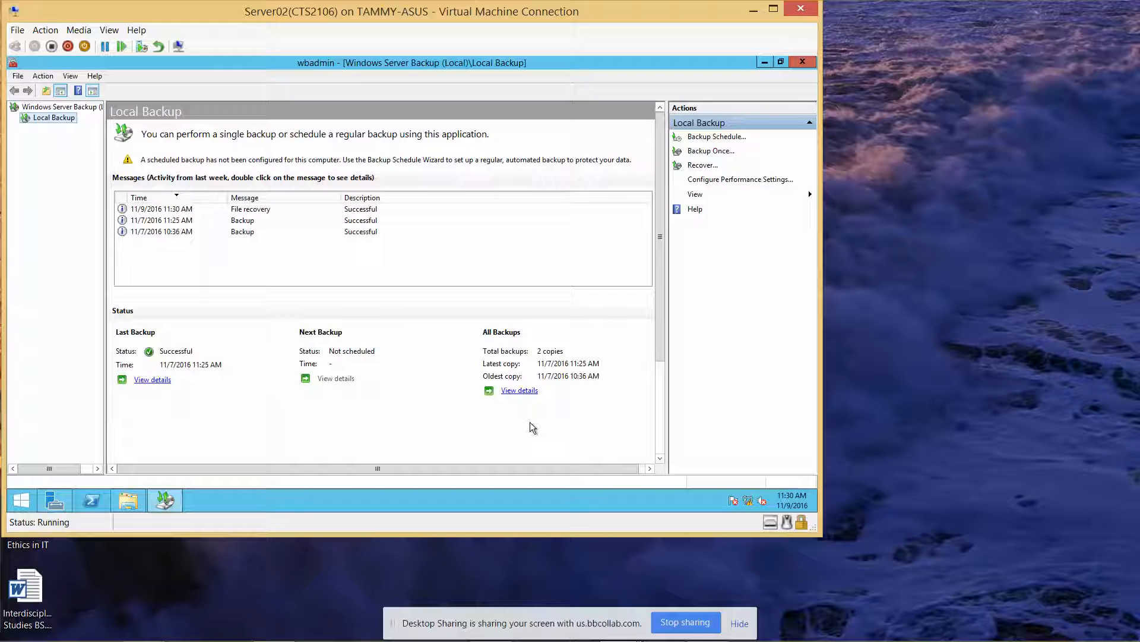
Step: Minimize the backup console and Server Manager, then open C:\Users in File Explorer
click(765, 62)
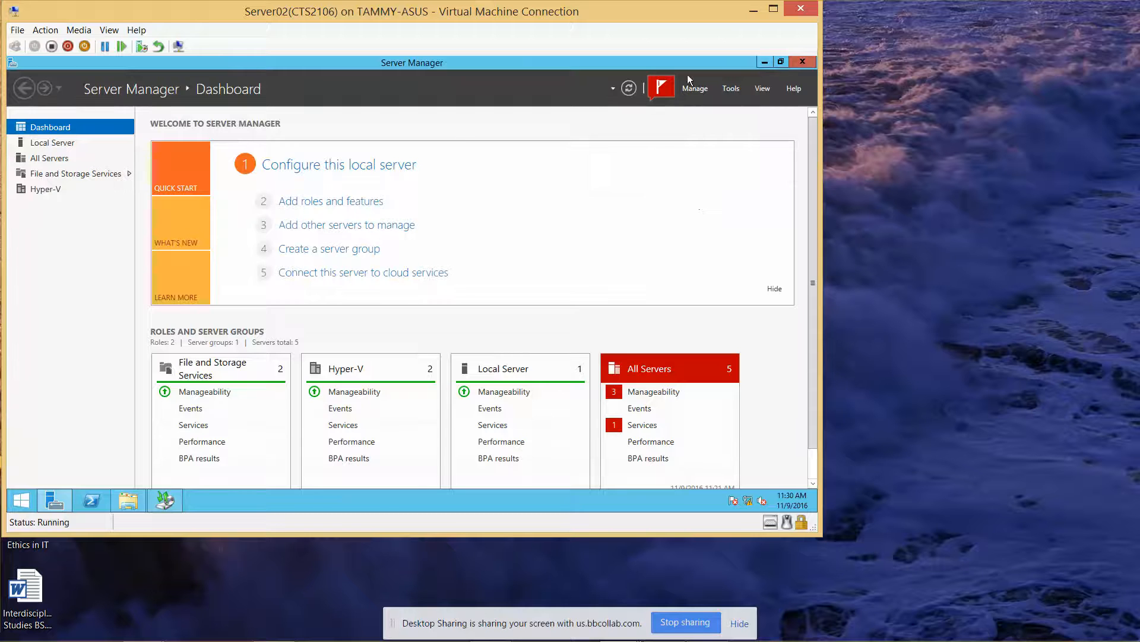
click(764, 62)
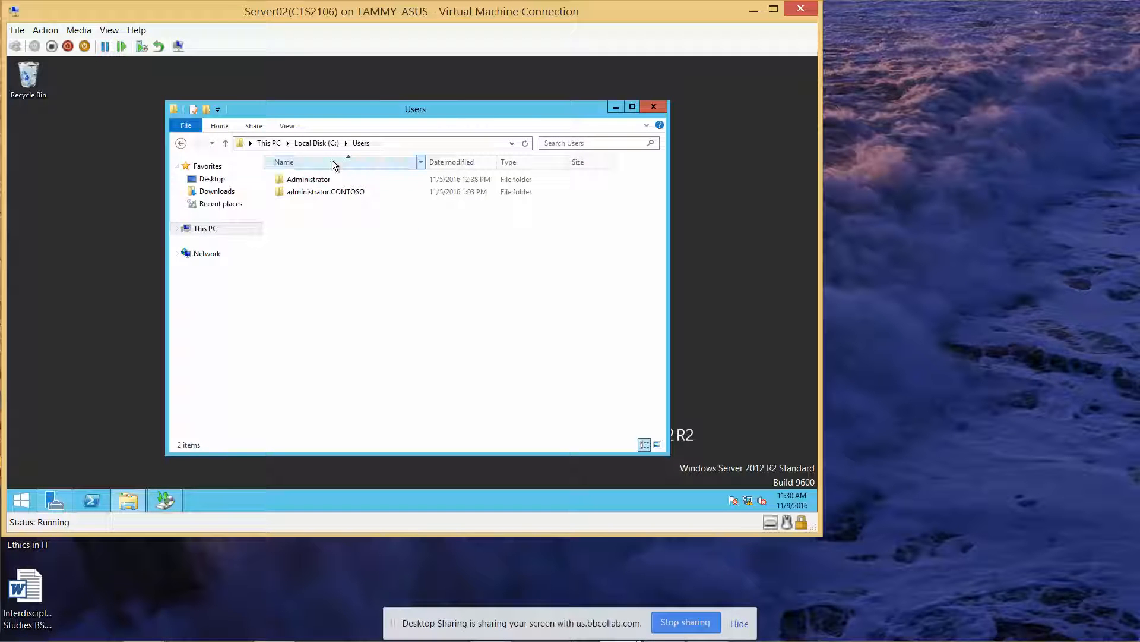
click(313, 144)
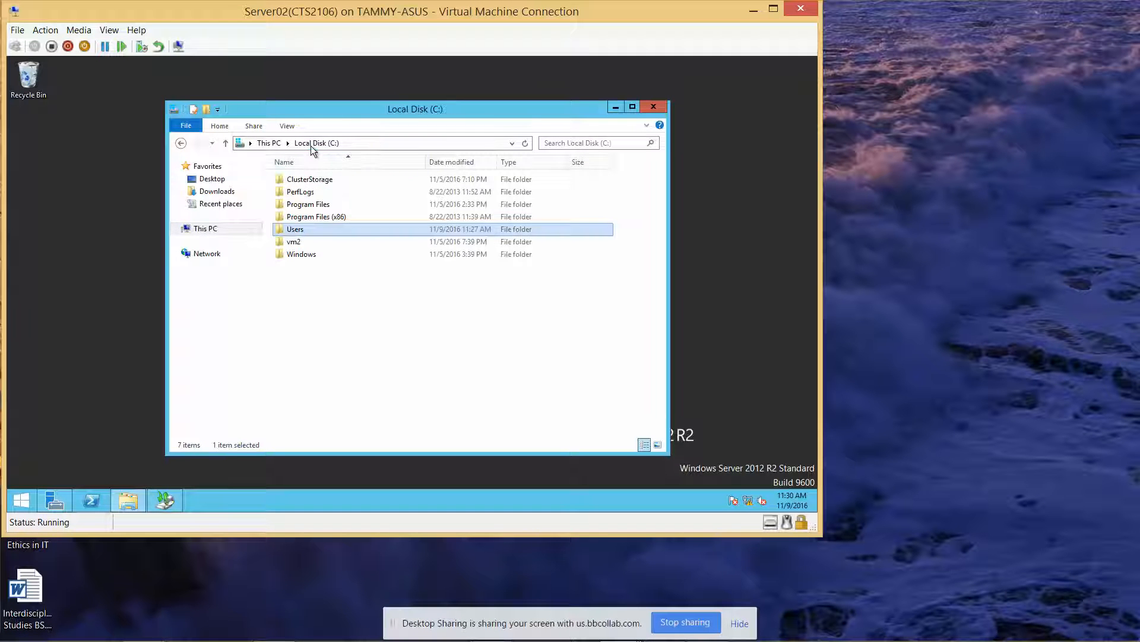
double_click(300, 232)
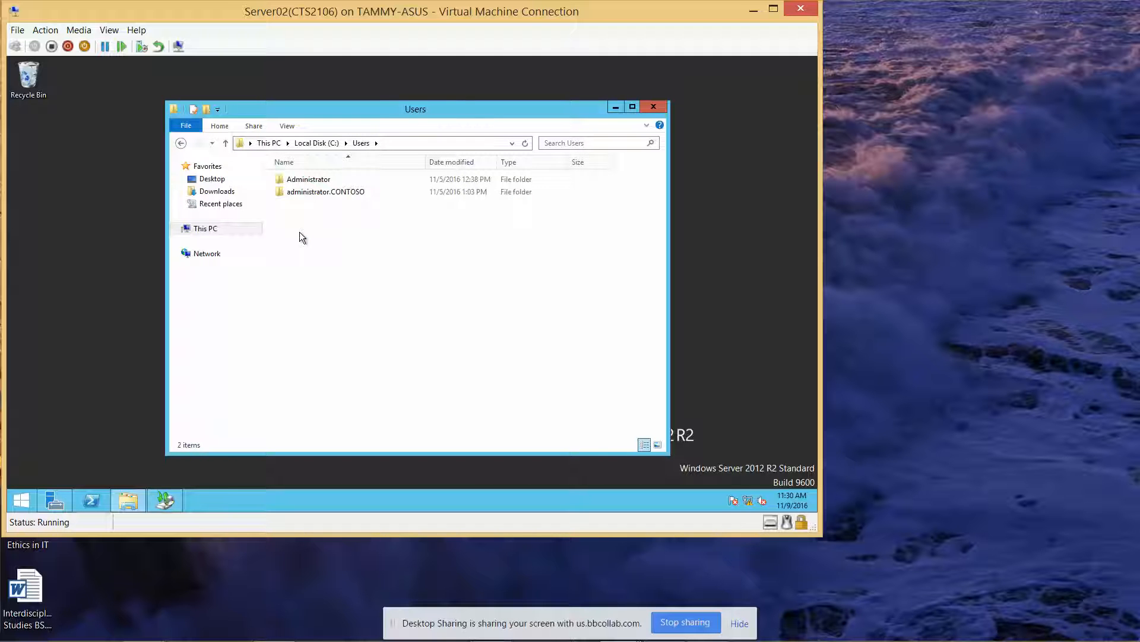
Step: Restore the Public folder from the Recycle Bin, then close both Explorer windows
right_click(30, 82)
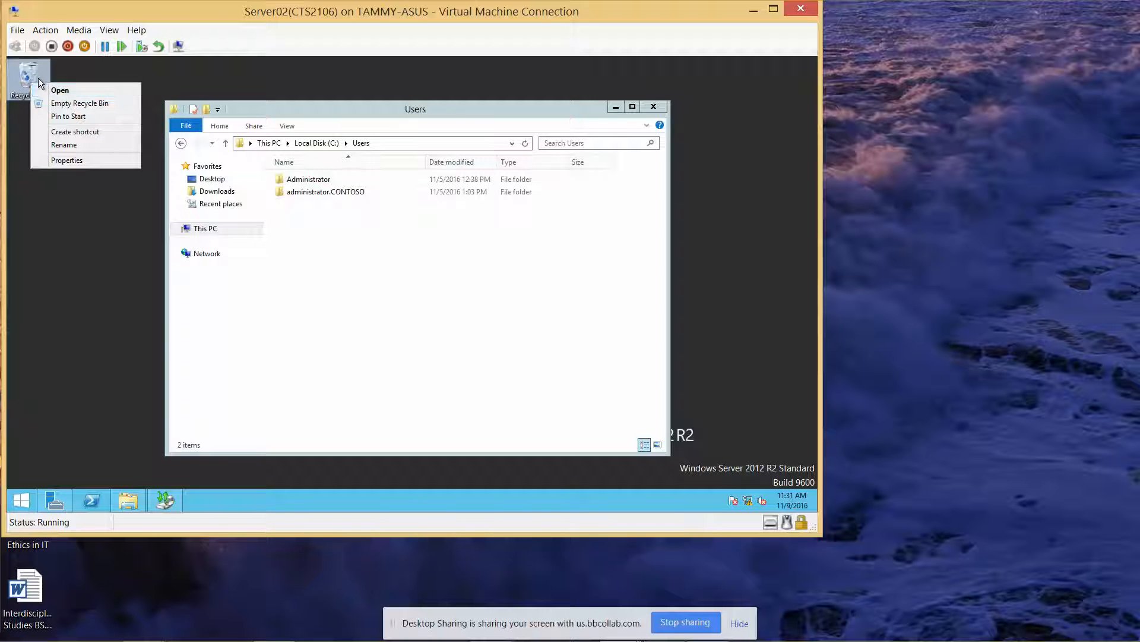
click(27, 75)
double_click(27, 76)
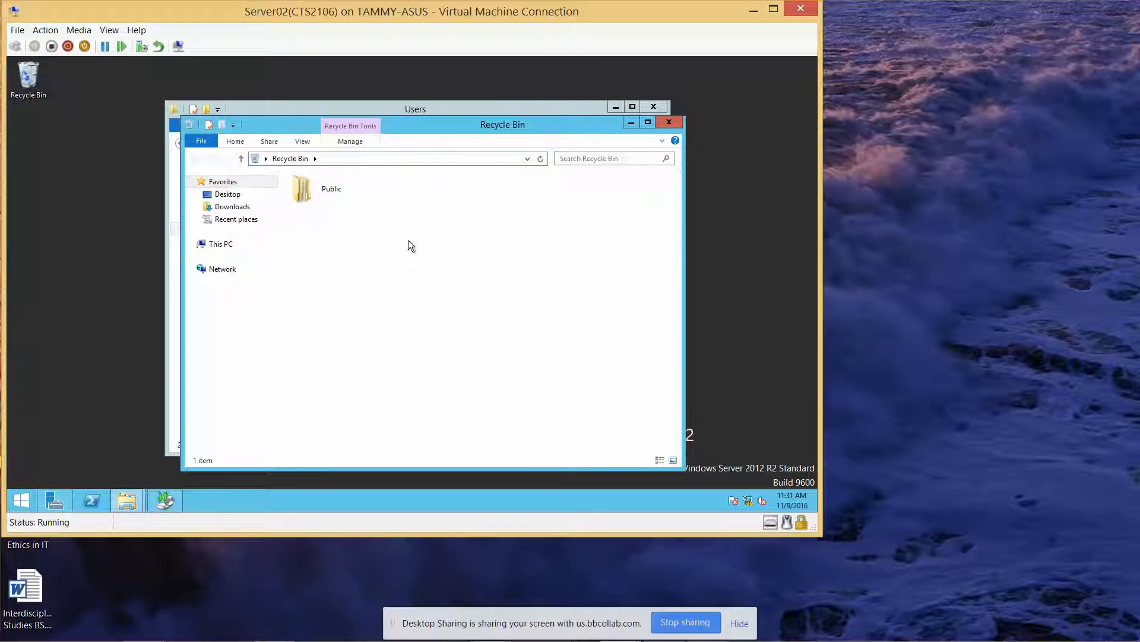
click(325, 190)
right_click(324, 189)
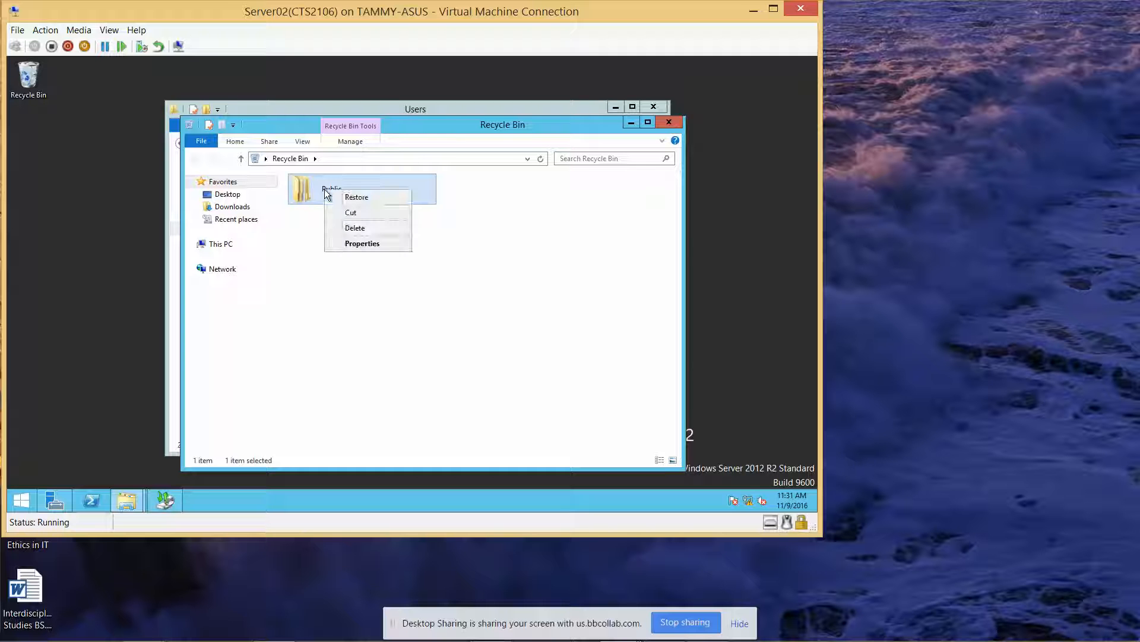
click(347, 194)
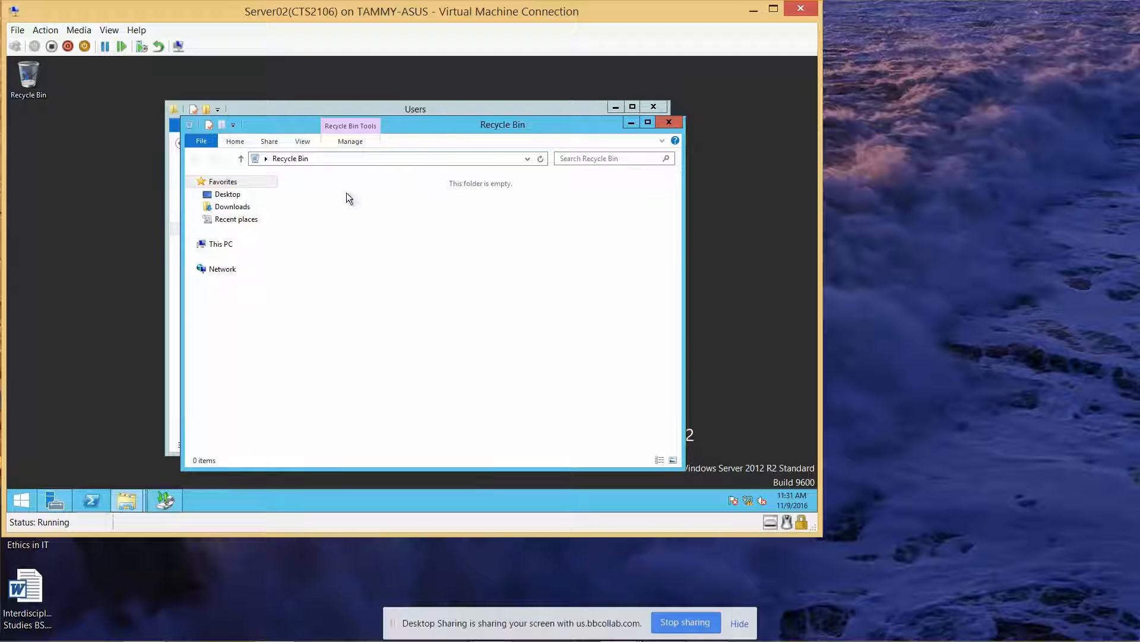
click(669, 122)
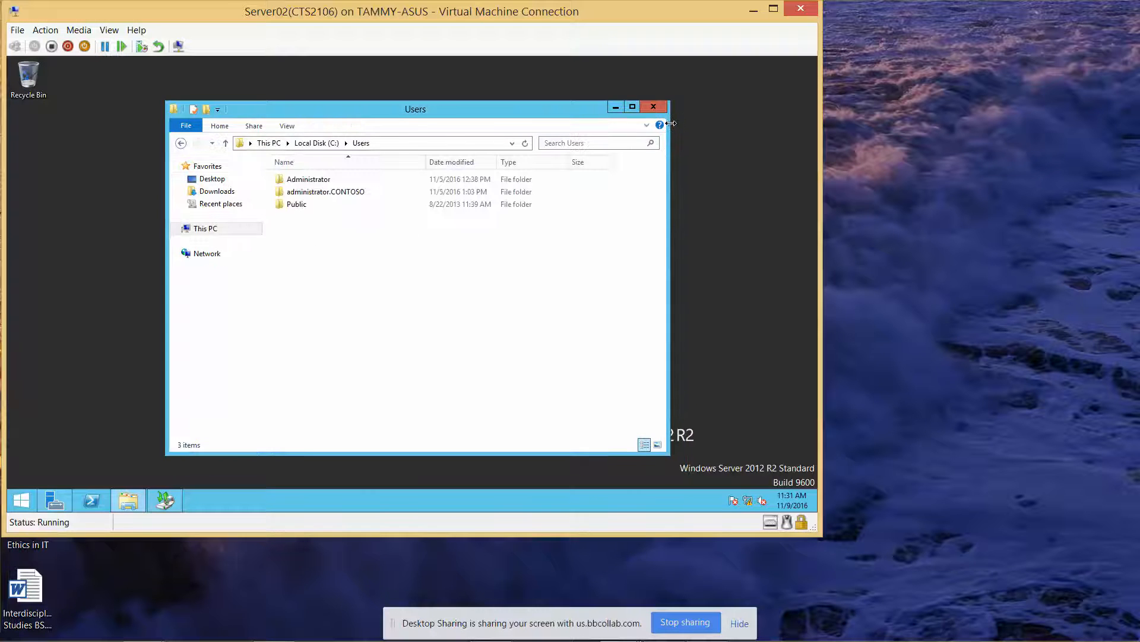
click(654, 108)
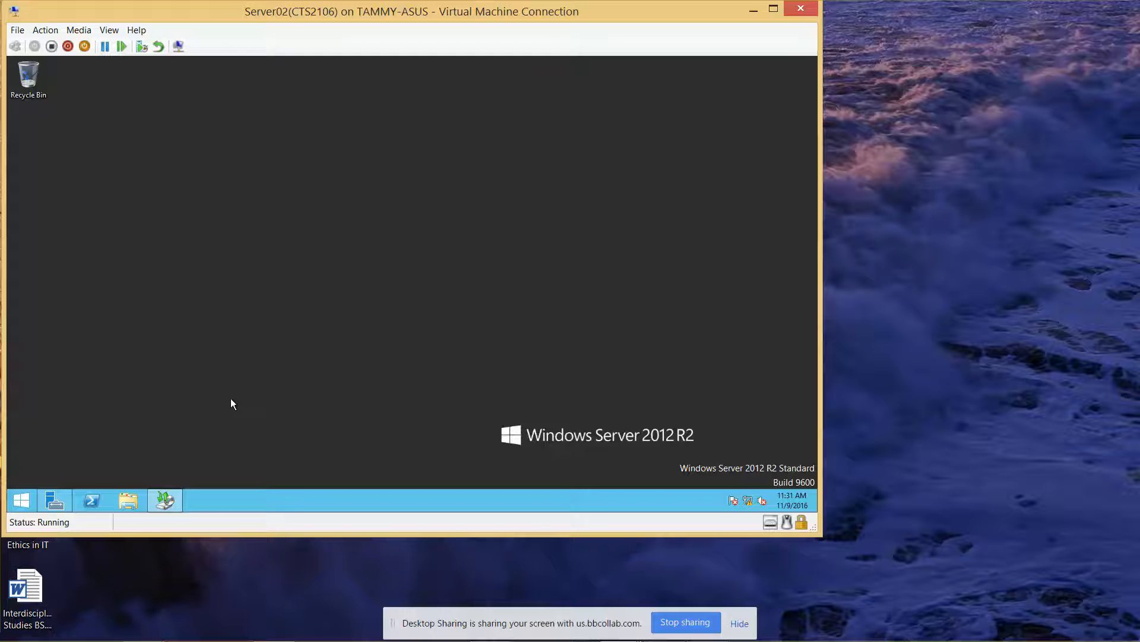
Step: Delete the Public folder from C:\Users again in a new File Explorer window
click(165, 503)
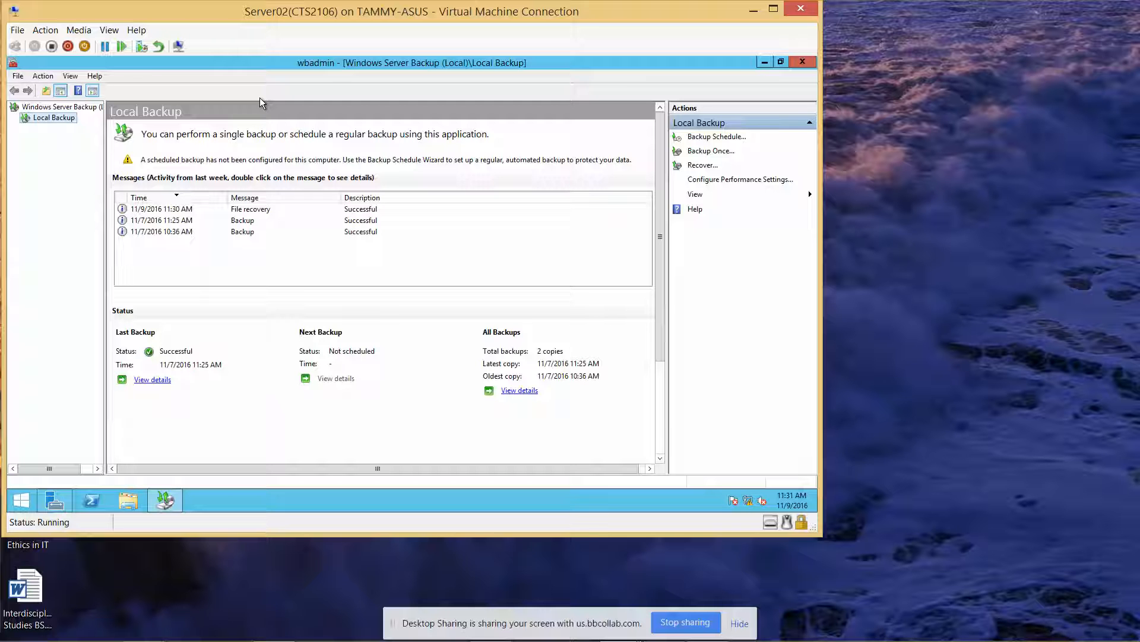
click(126, 500)
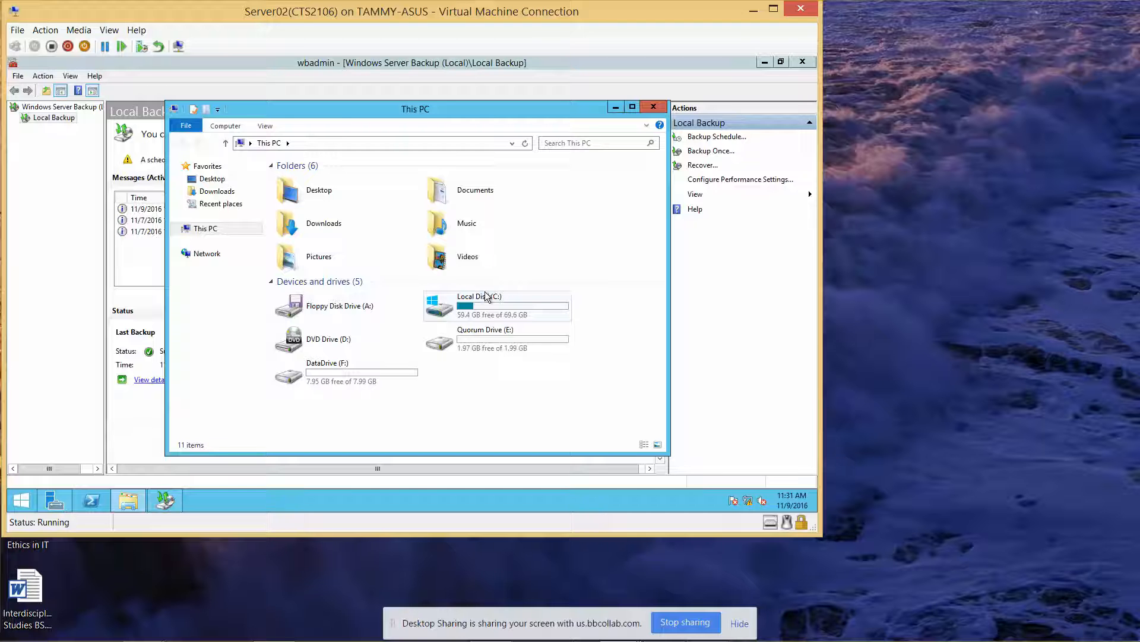
double_click(505, 297)
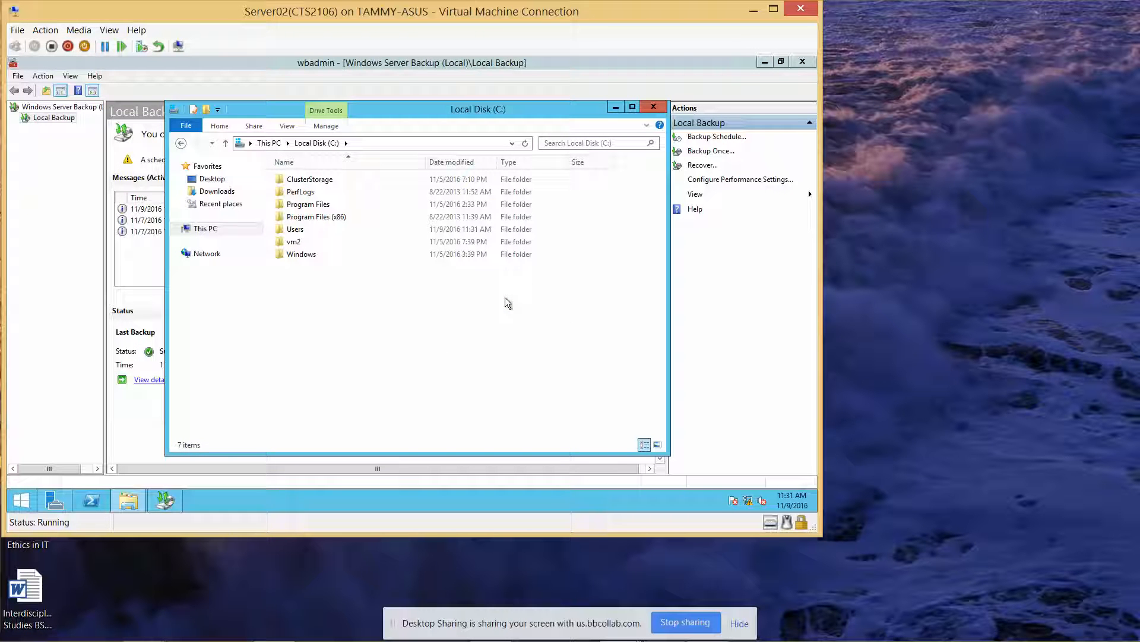
double_click(316, 228)
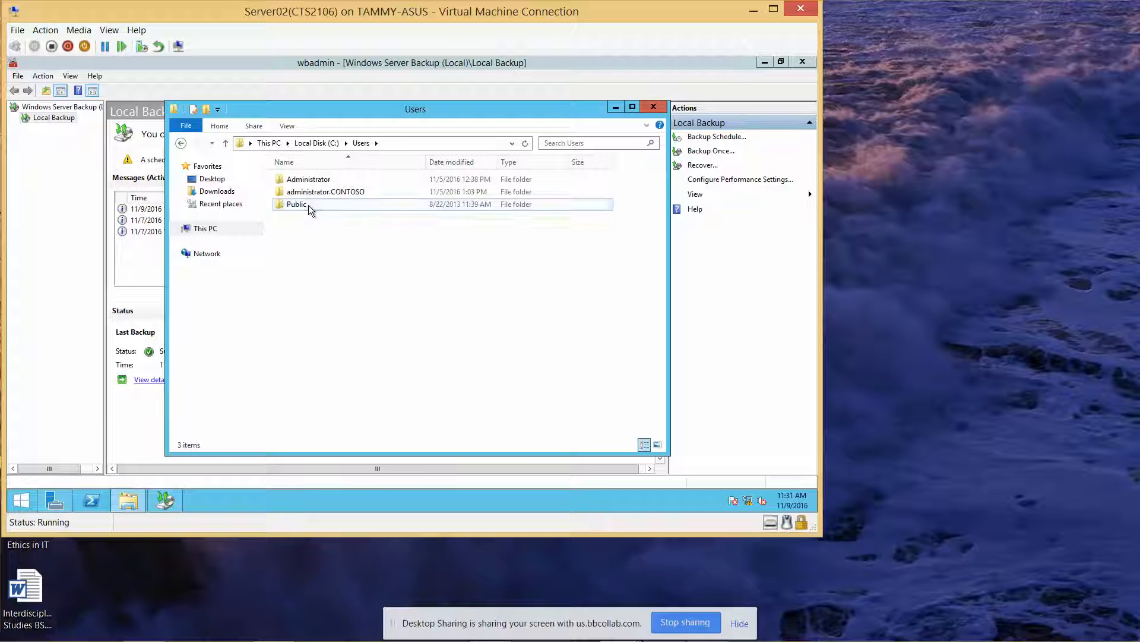
click(308, 205)
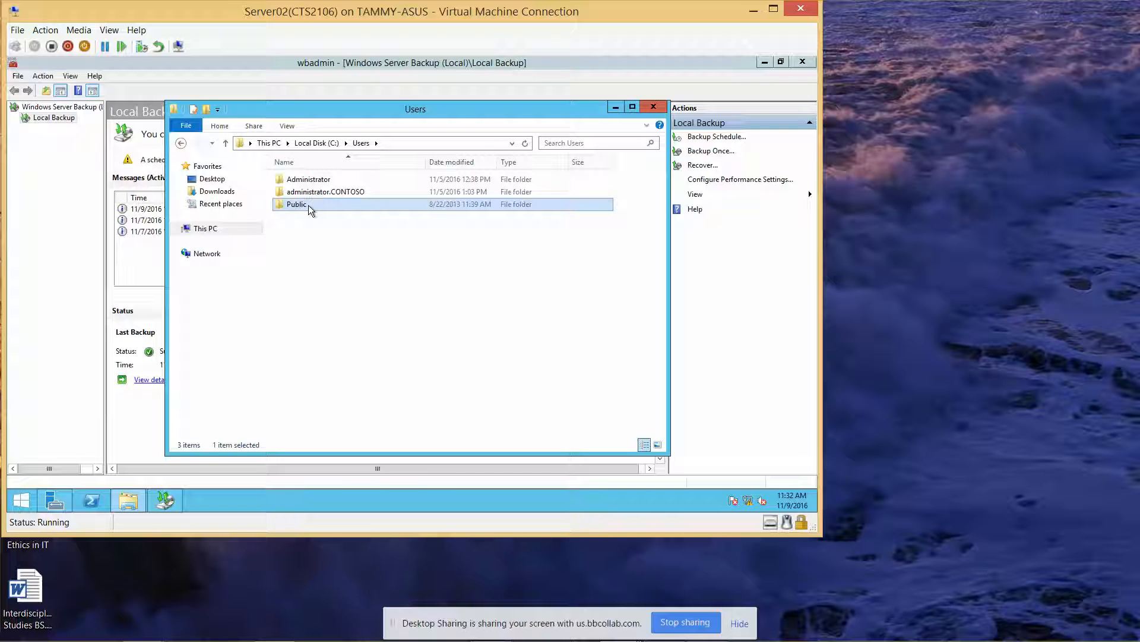
key(Delete)
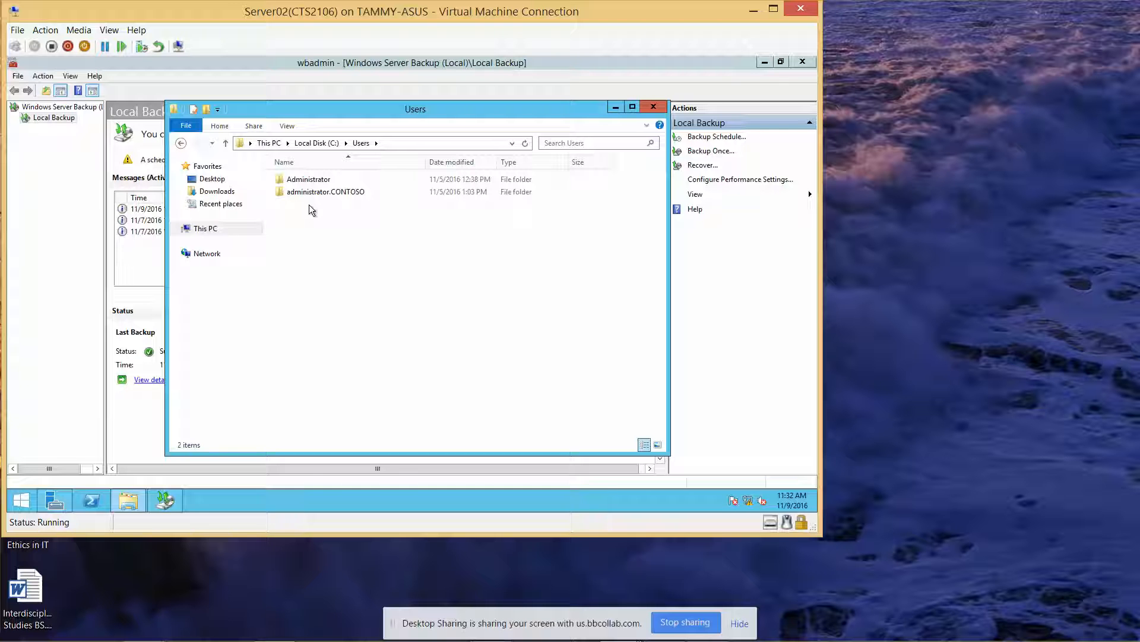
Step: Close Explorer and widen the backup console's navigation and actions panes
click(654, 108)
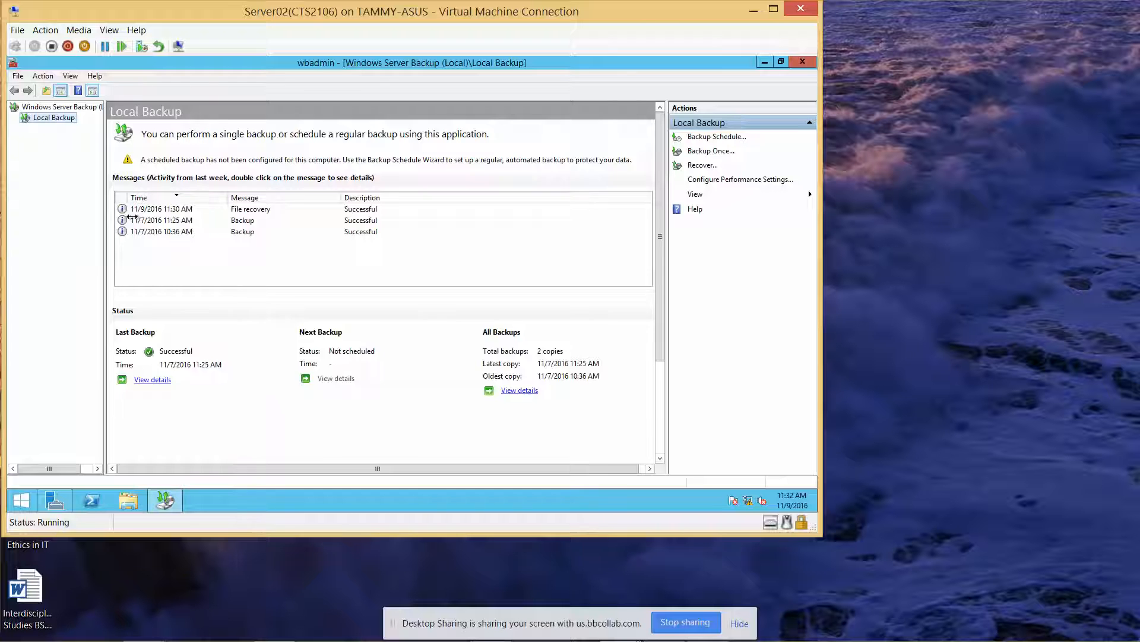
drag(132, 217, 160, 222)
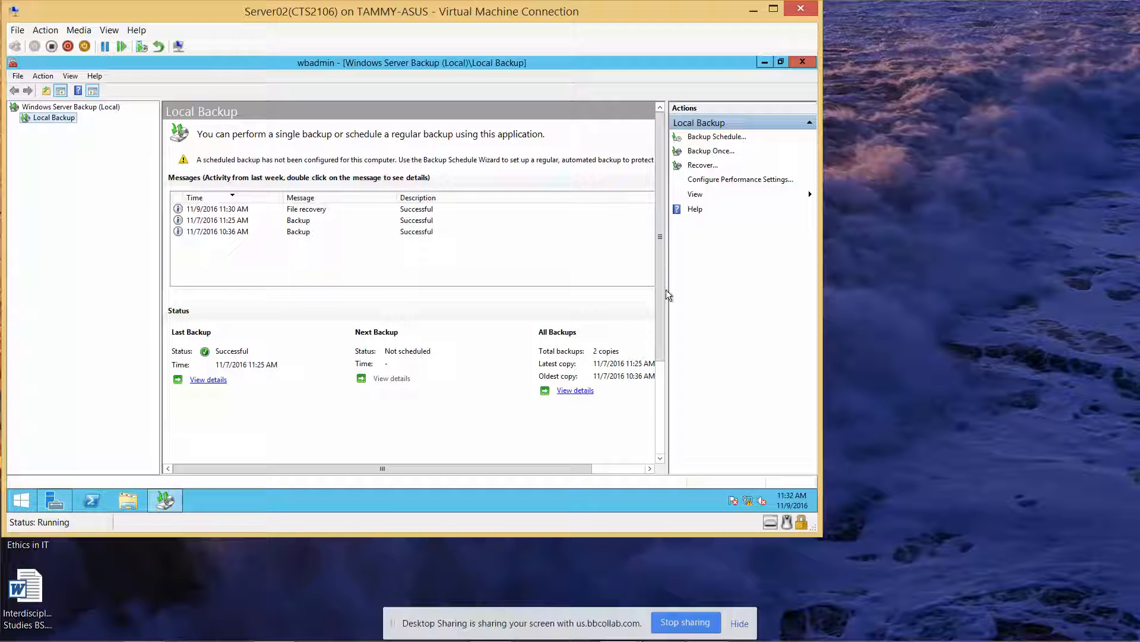
drag(667, 289, 636, 291)
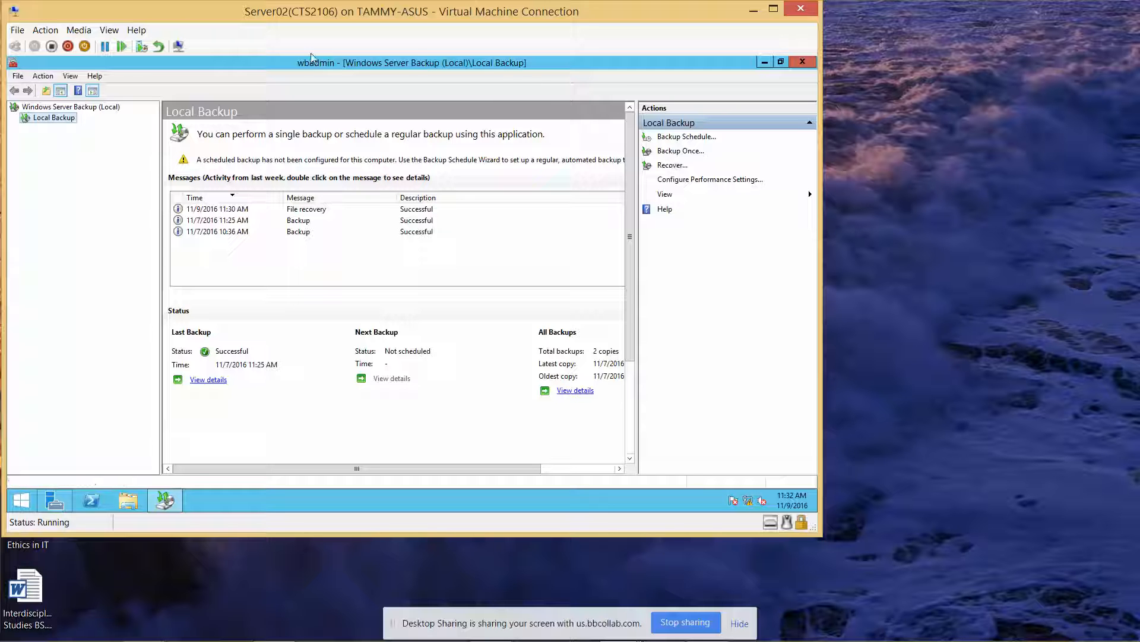
Step: Restore Public from the Recycle Bin again and return to the Windows Server Backup console
click(764, 62)
double_click(28, 75)
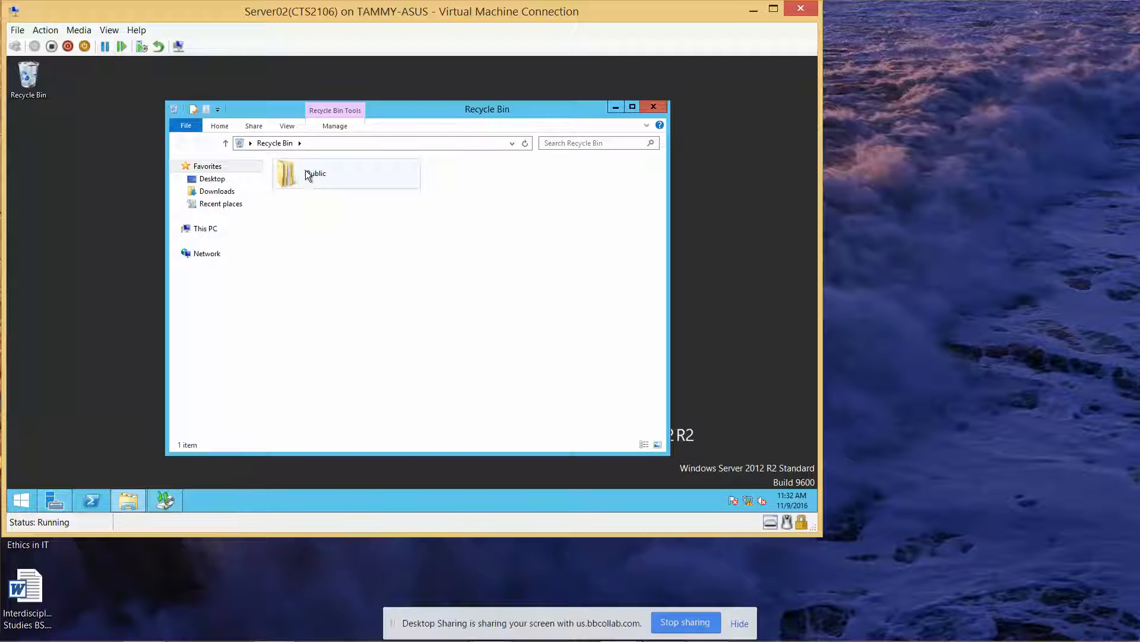
click(305, 170)
right_click(305, 170)
click(329, 178)
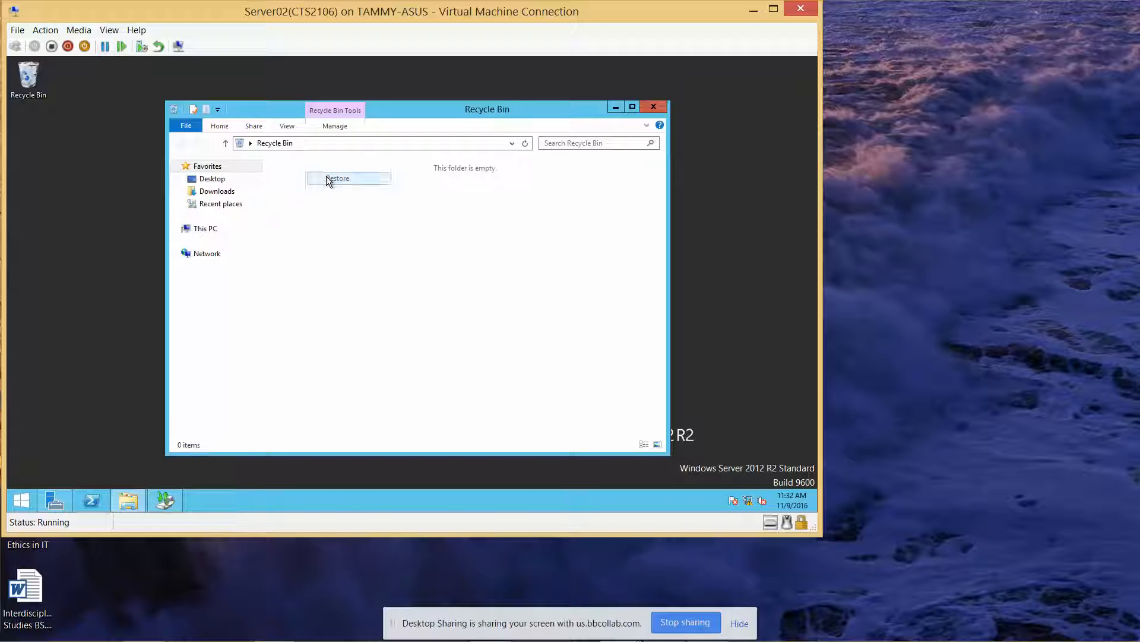
click(654, 108)
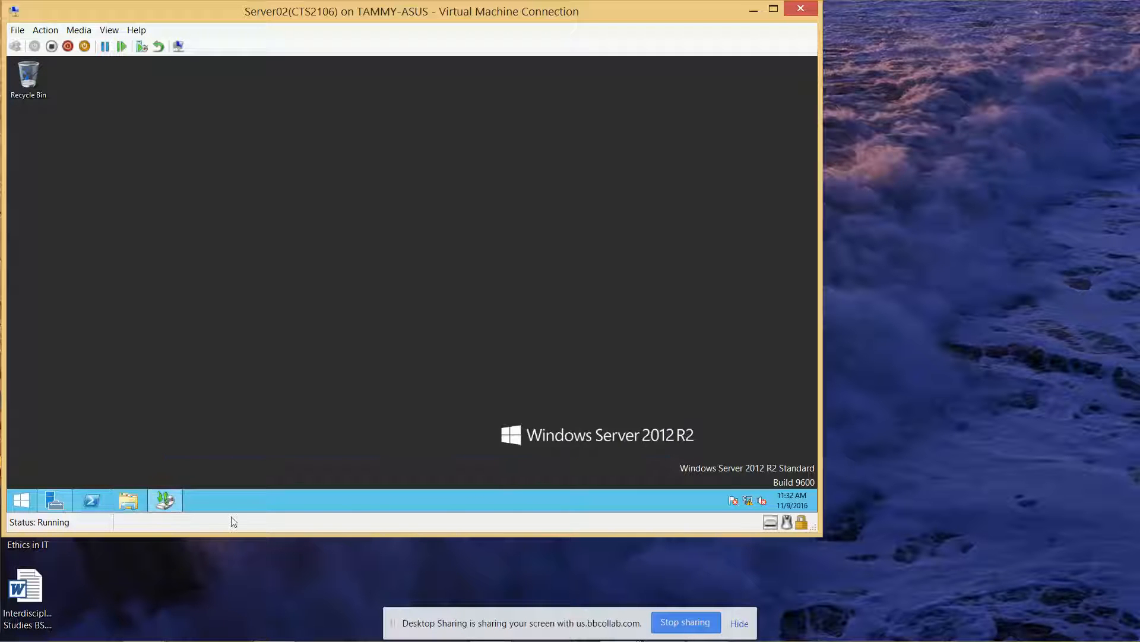
click(164, 500)
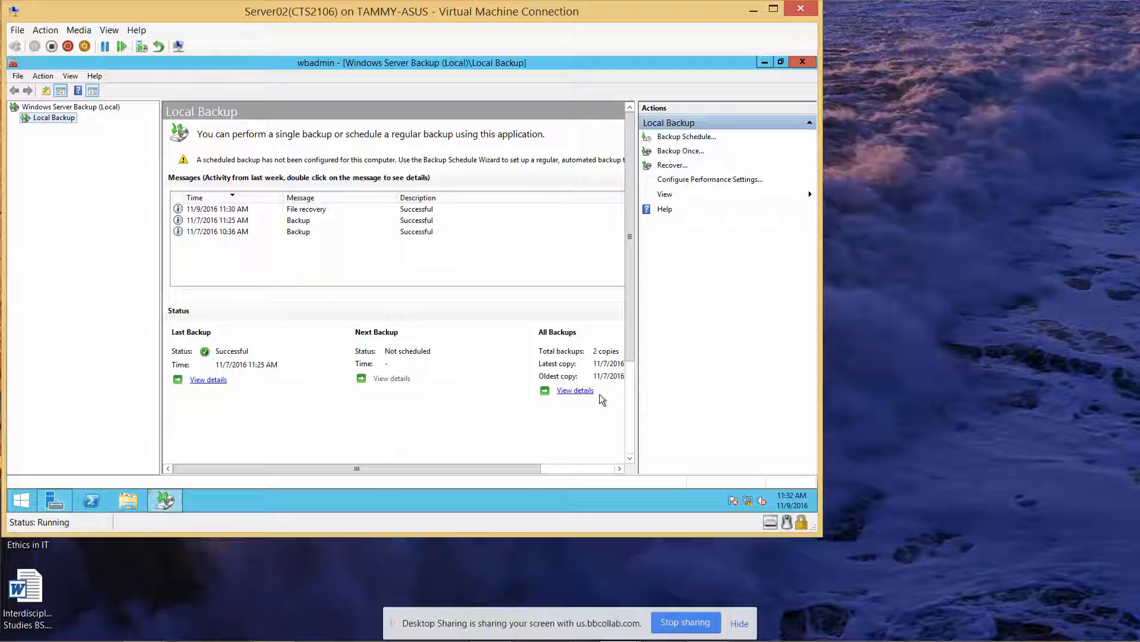
Step: Begin a one-time custom backup with the C:\Users folder chosen as the backup item
click(697, 153)
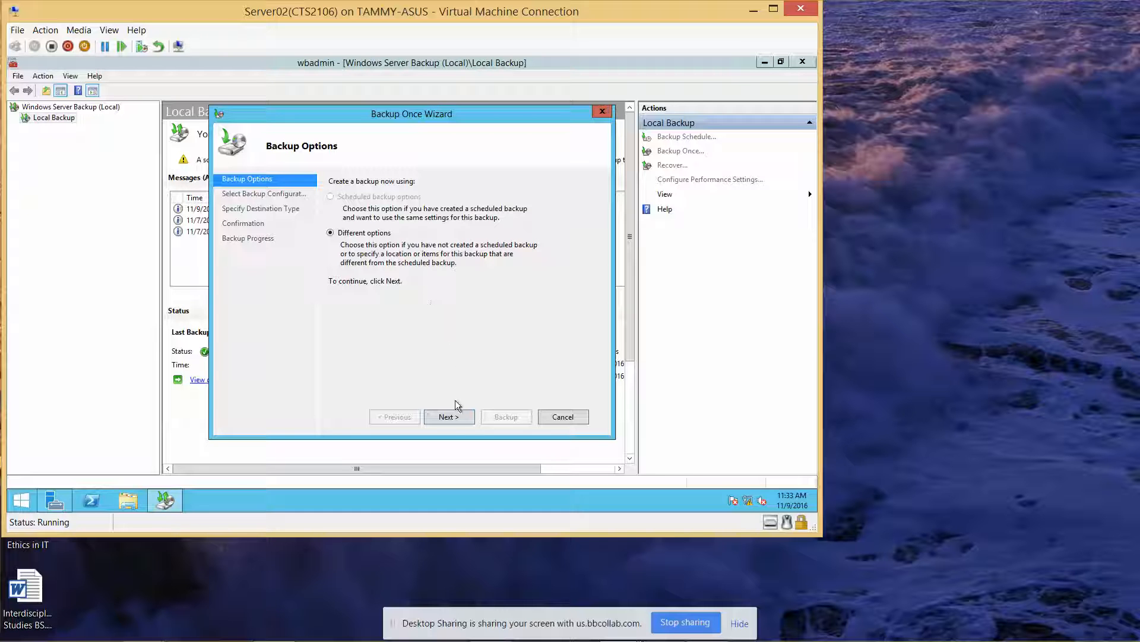
click(459, 416)
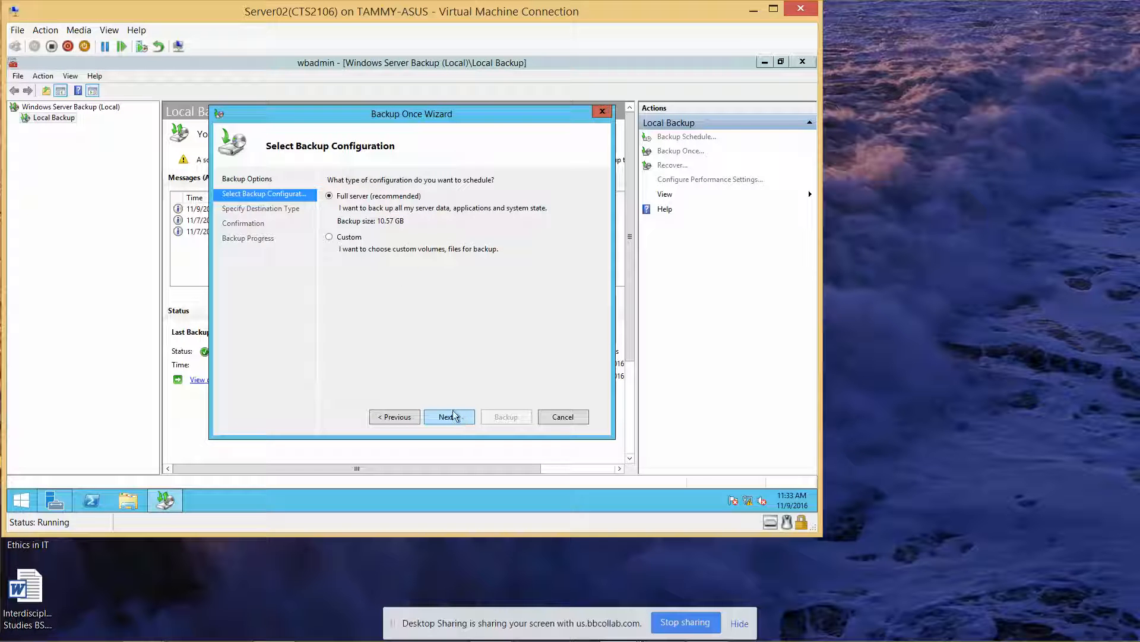
click(330, 237)
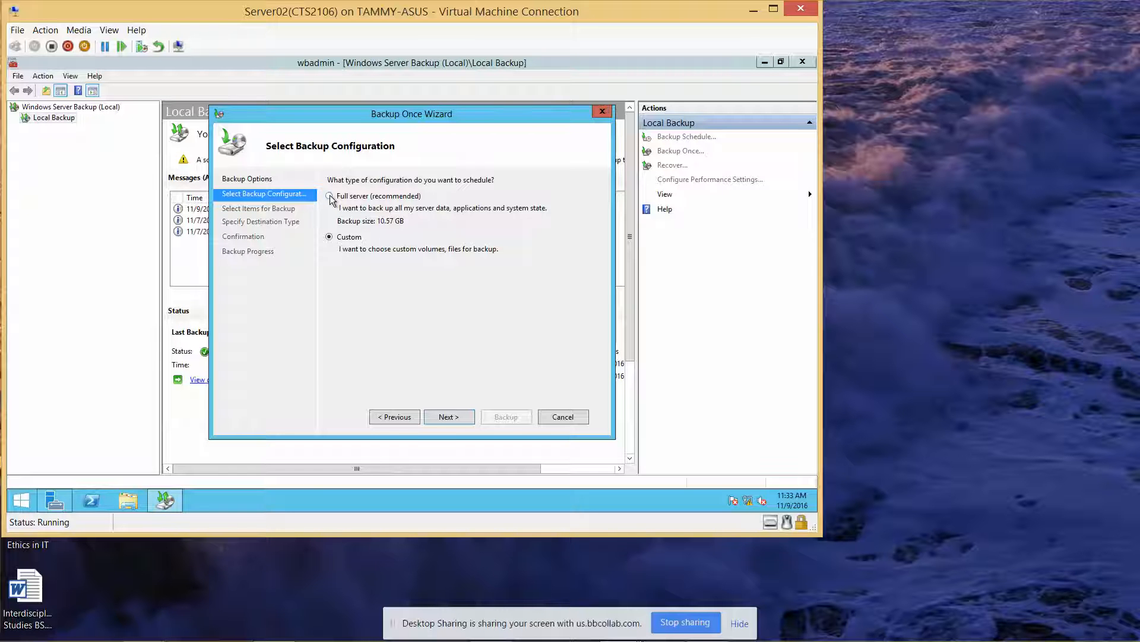
click(453, 416)
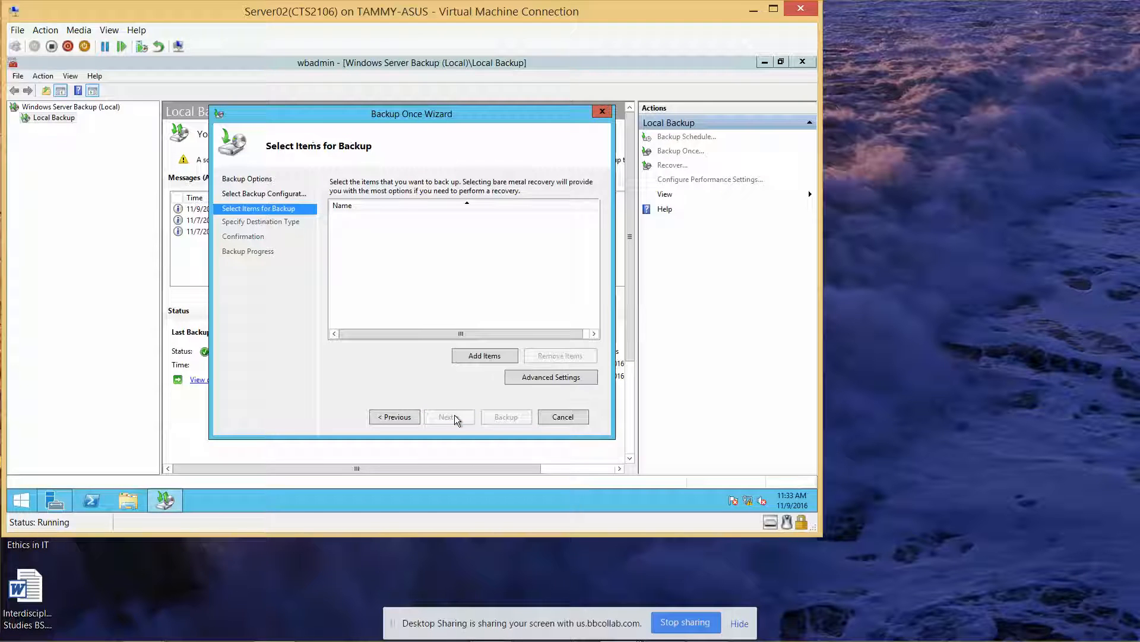
click(493, 361)
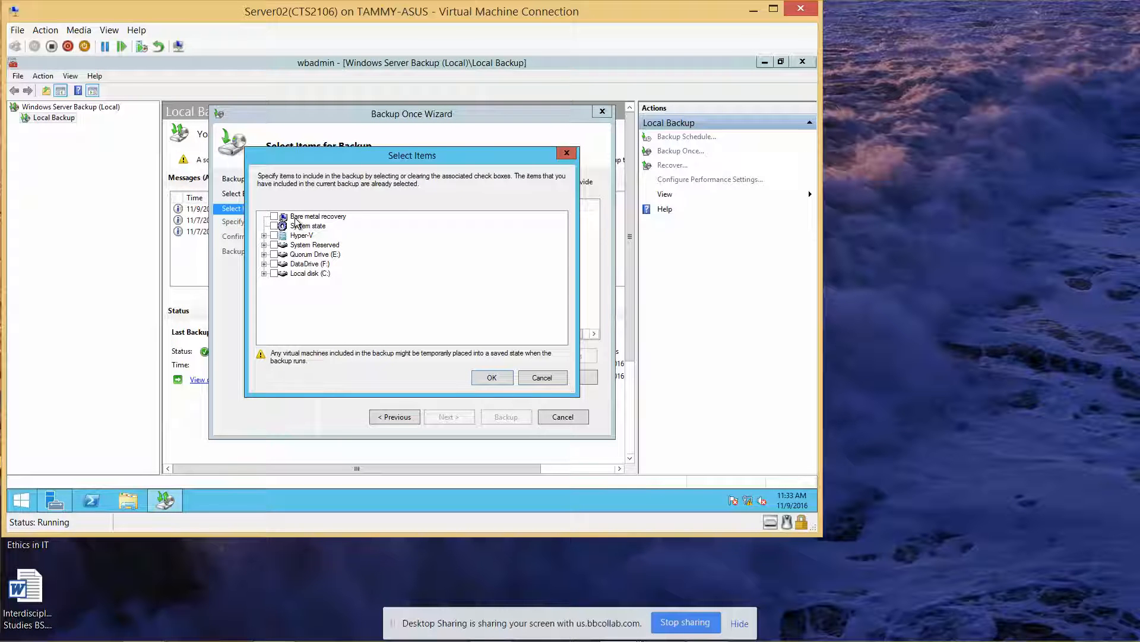
click(265, 274)
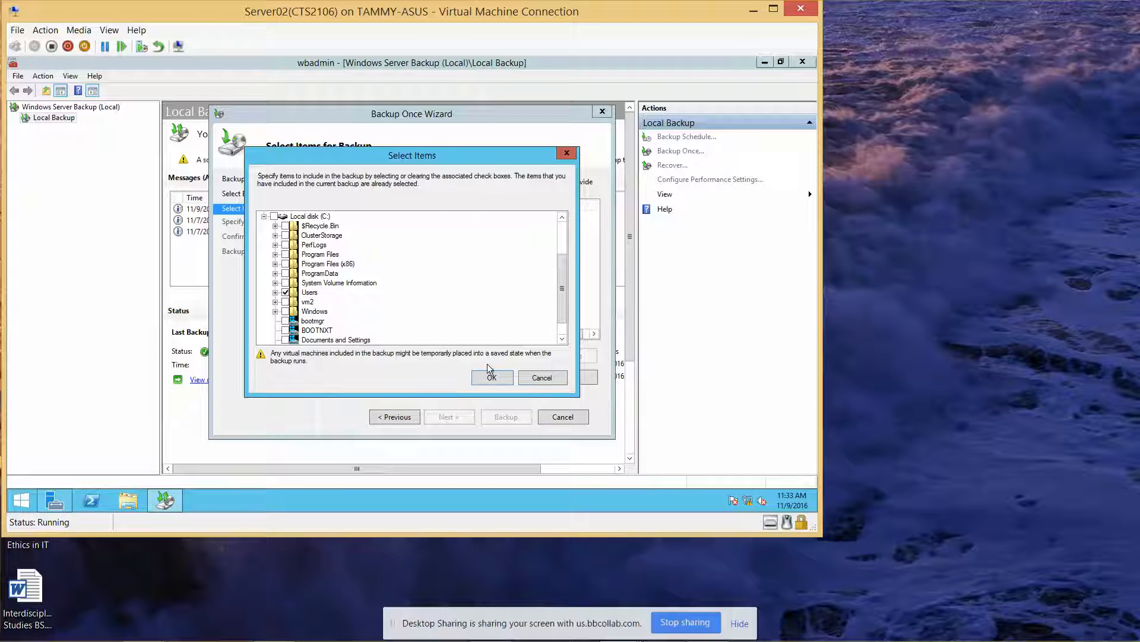
click(492, 377)
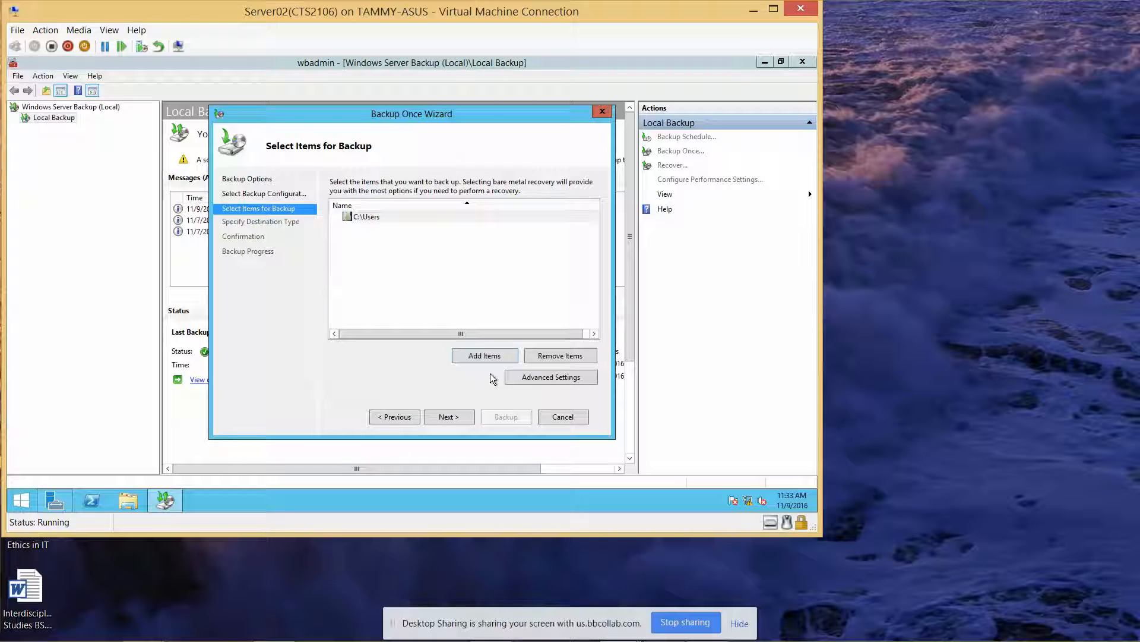
click(445, 416)
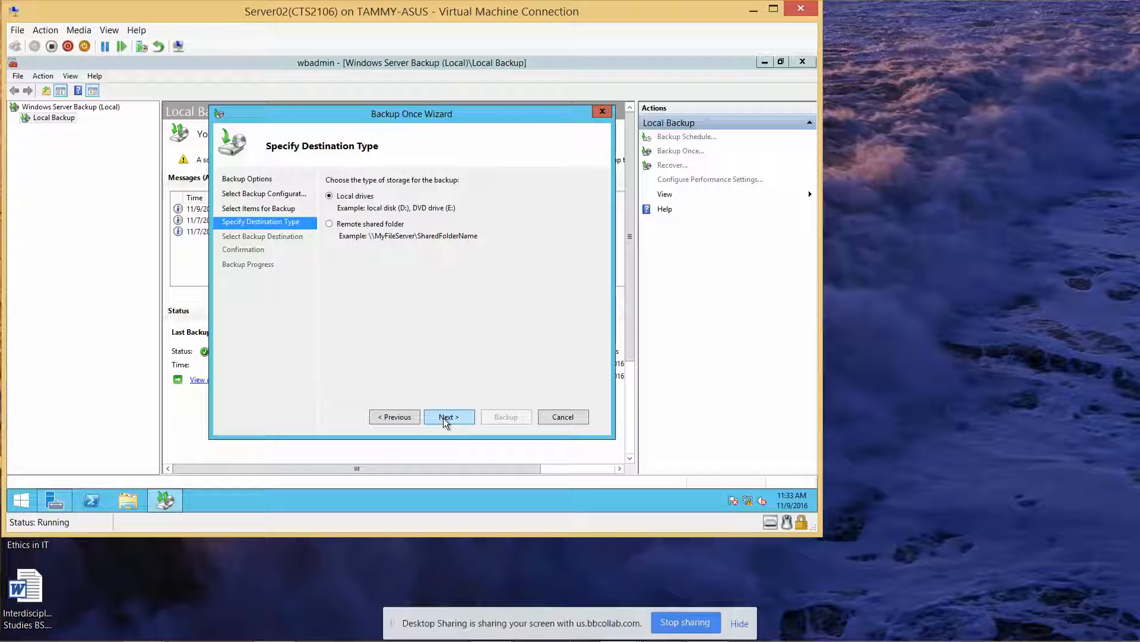
Step: Step back through the Backup Once Wizard to Backup Options and cancel it
click(443, 418)
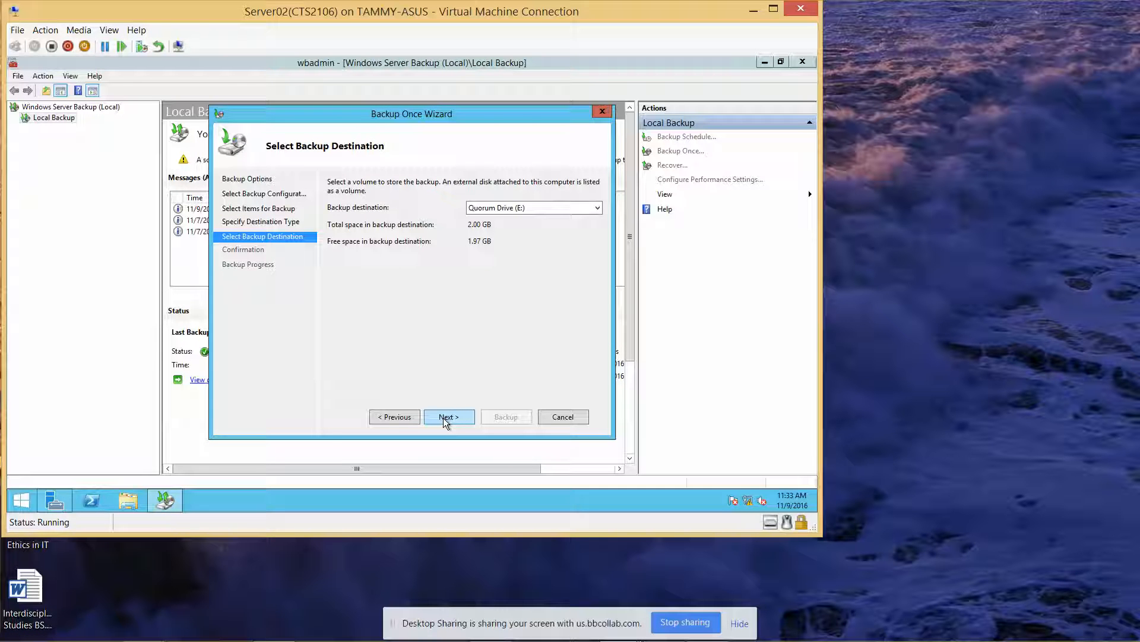
click(392, 417)
click(392, 417)
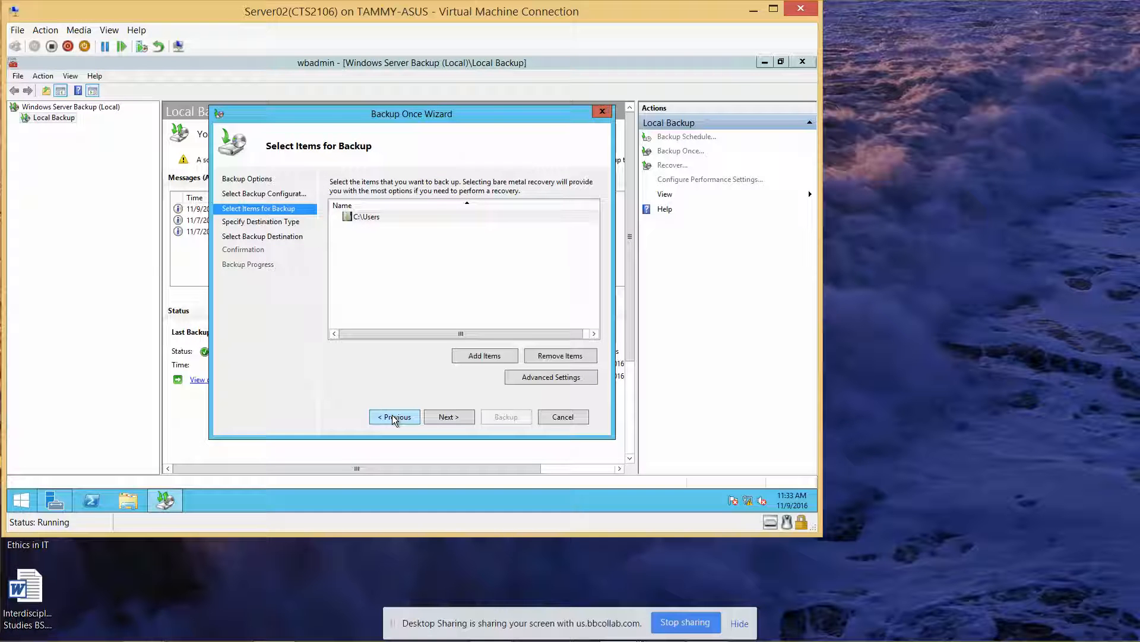
click(392, 416)
click(392, 416)
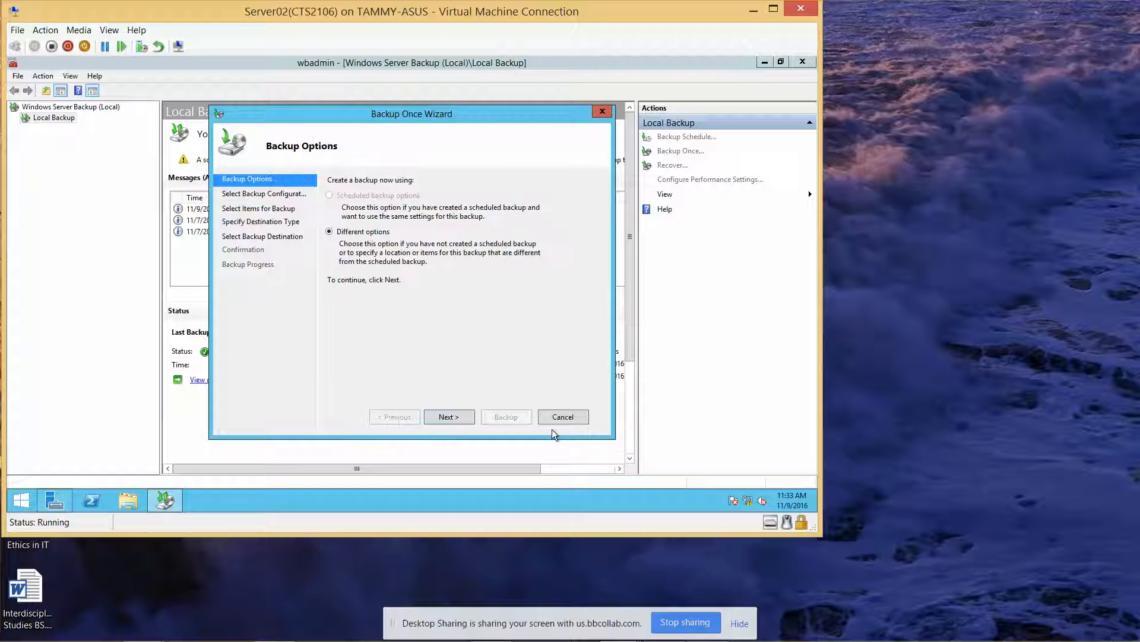
click(572, 417)
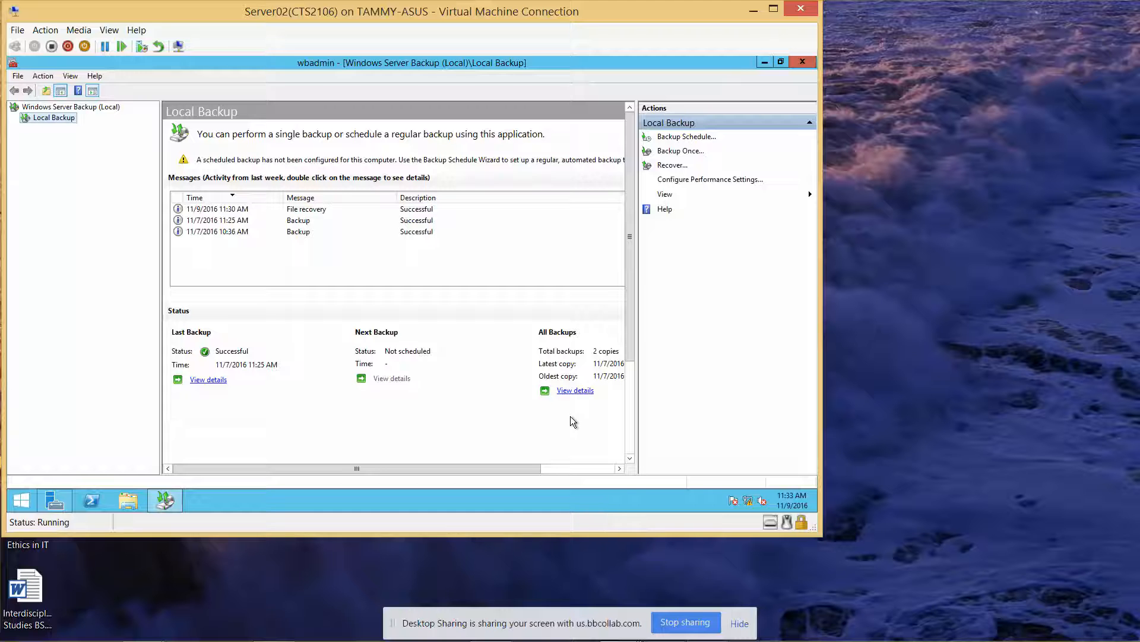
mouse_move(618, 629)
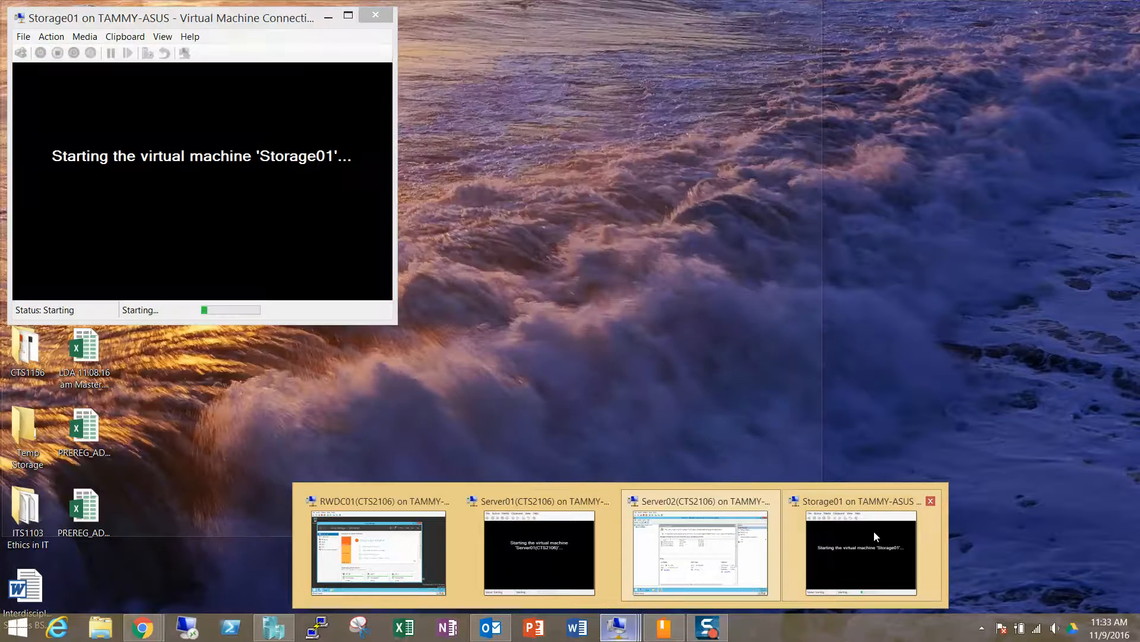
Step: Bring the Storage01 VM window forward, closing the Store app that opened by mistake
click(876, 529)
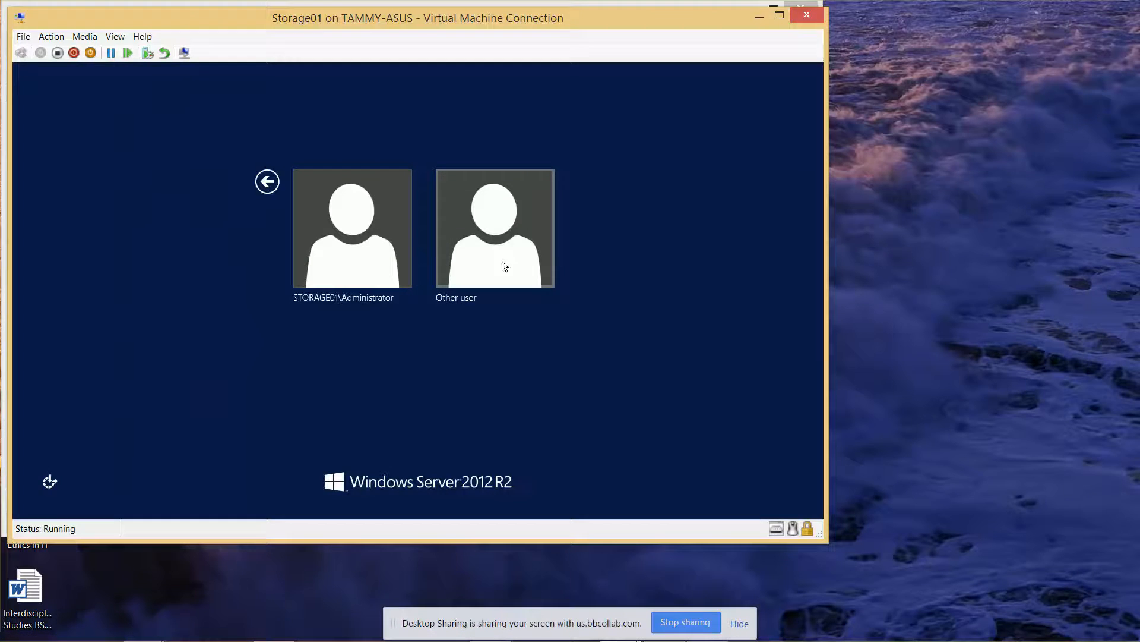
key(super)
click(501, 261)
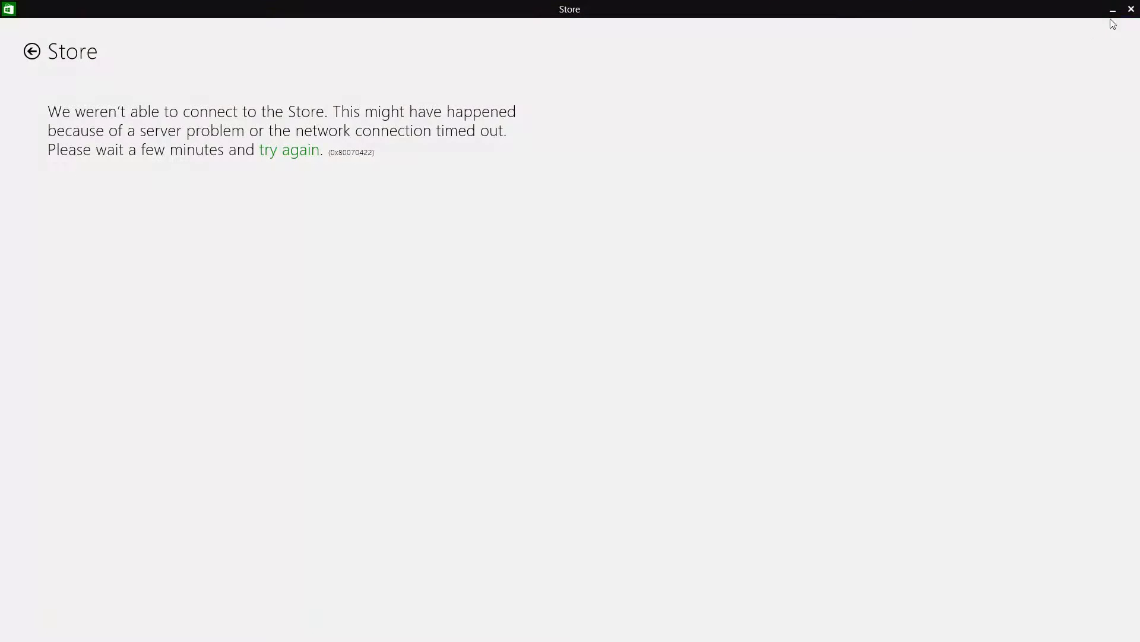
click(1131, 9)
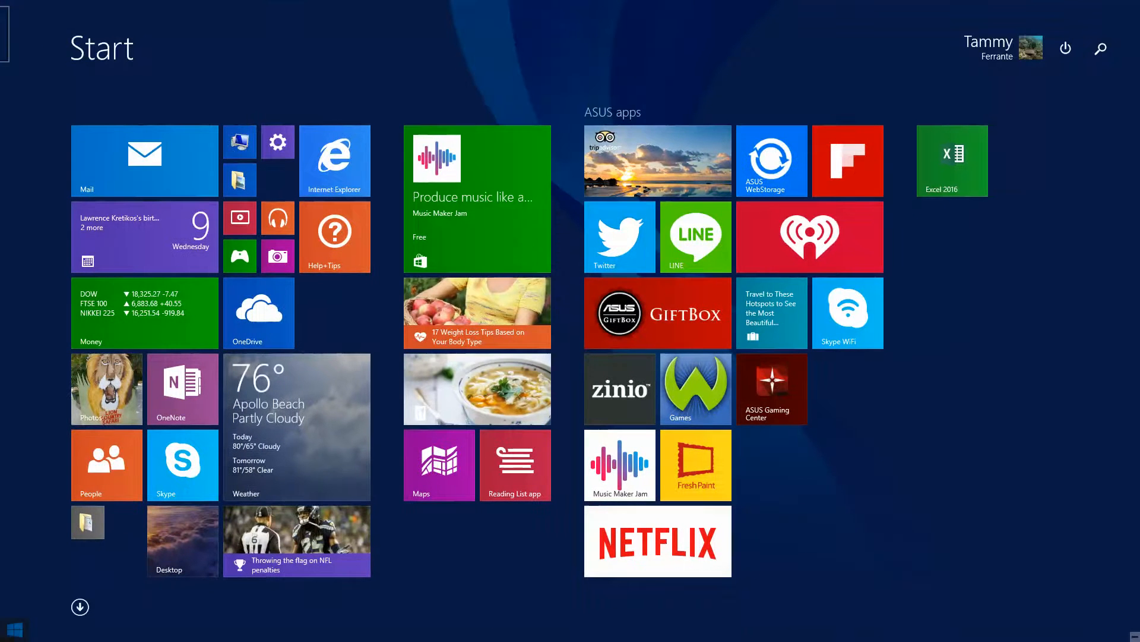
click(184, 539)
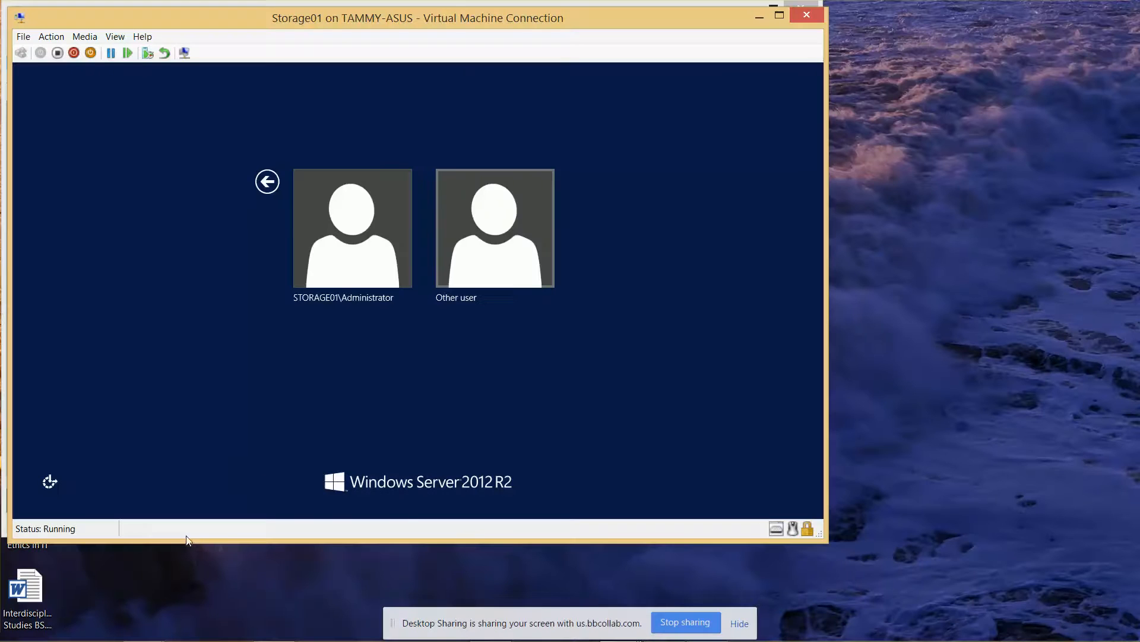
Step: Try signing in to Storage01 as another user named just 'contoso', then dismiss the error
click(497, 229)
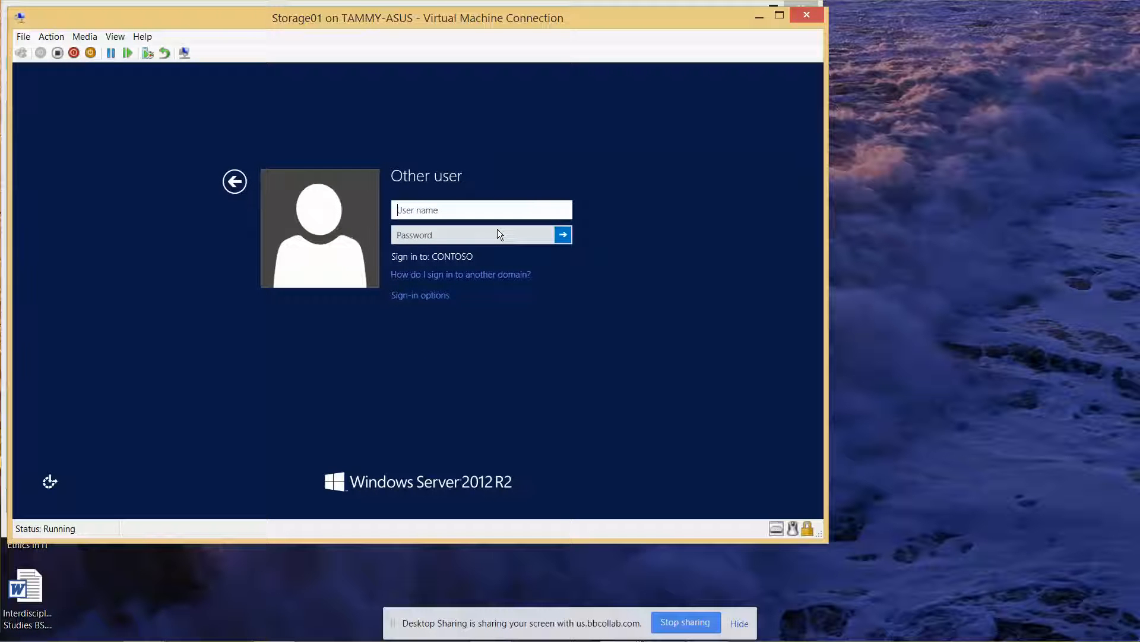
text(contoso)
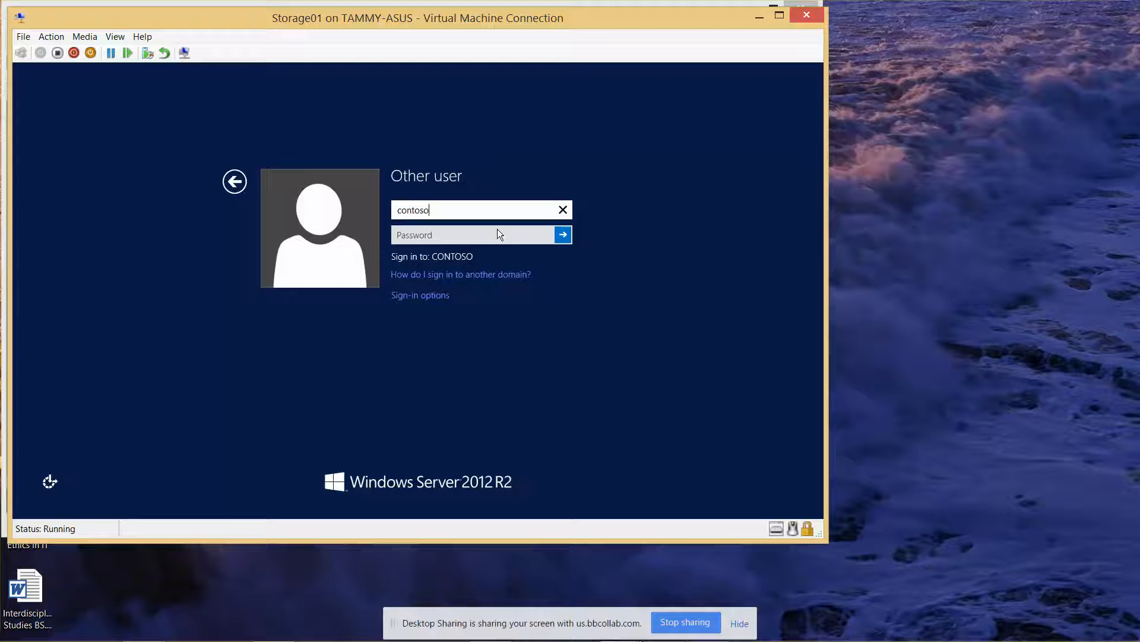
key(Return)
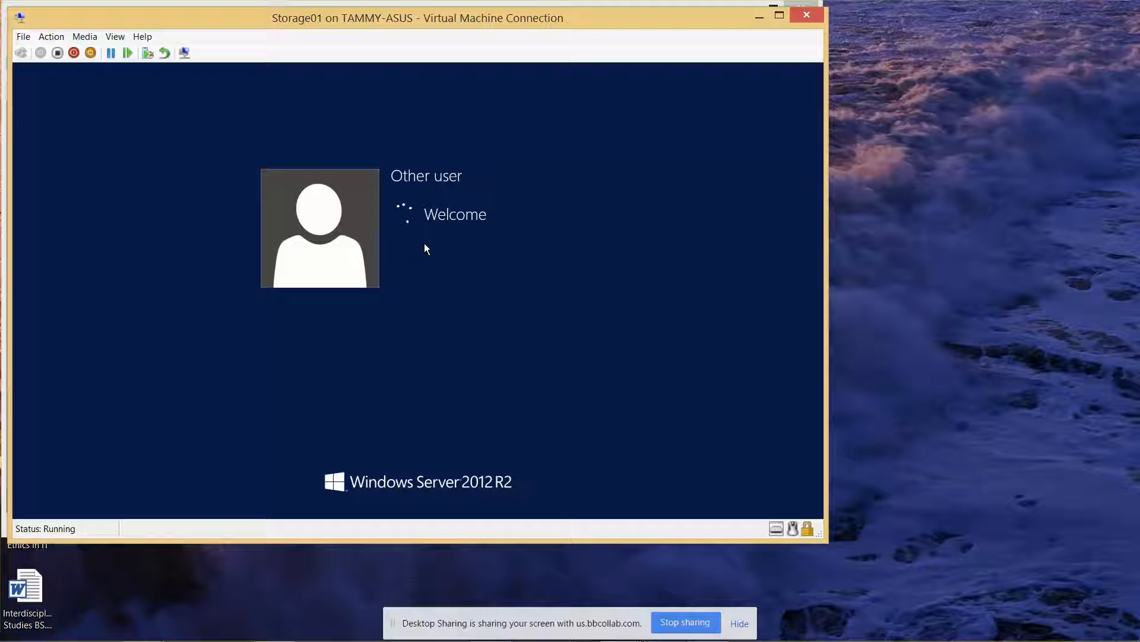
click(418, 230)
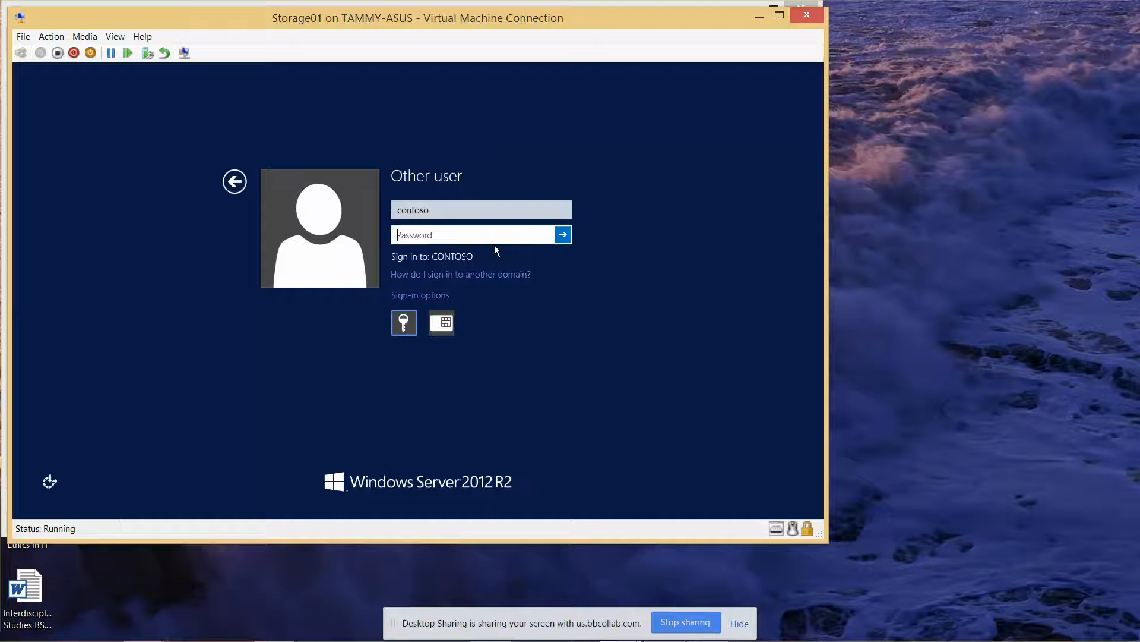
Step: Sign in to Storage01 as contoso\administrator with the account password
click(475, 213)
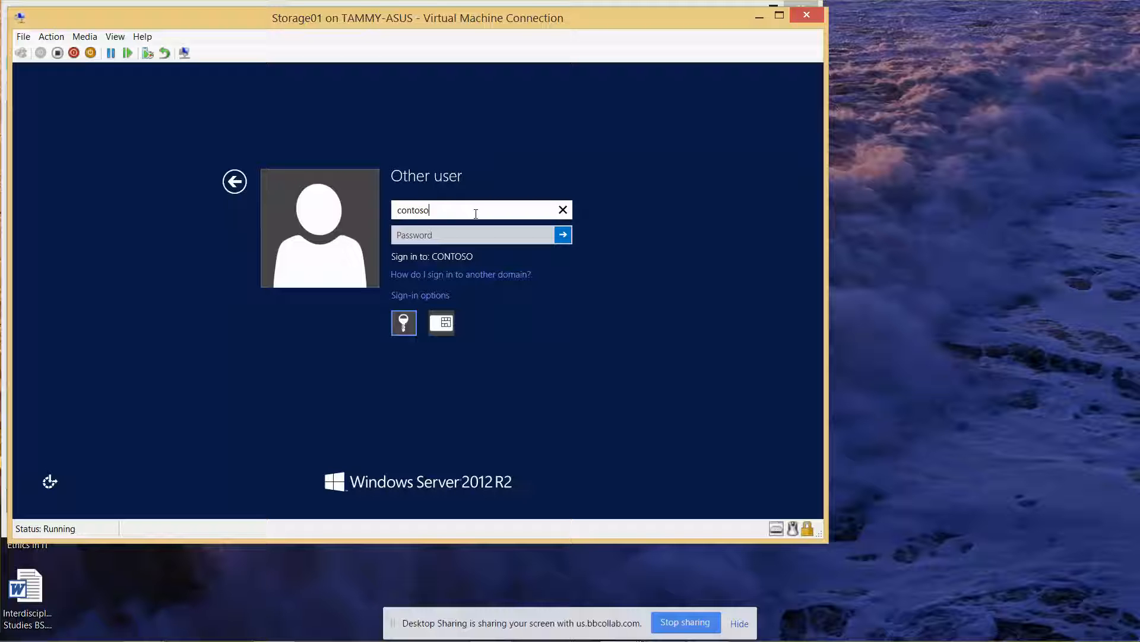
text(\administrator)
key(Tab)
text(••)
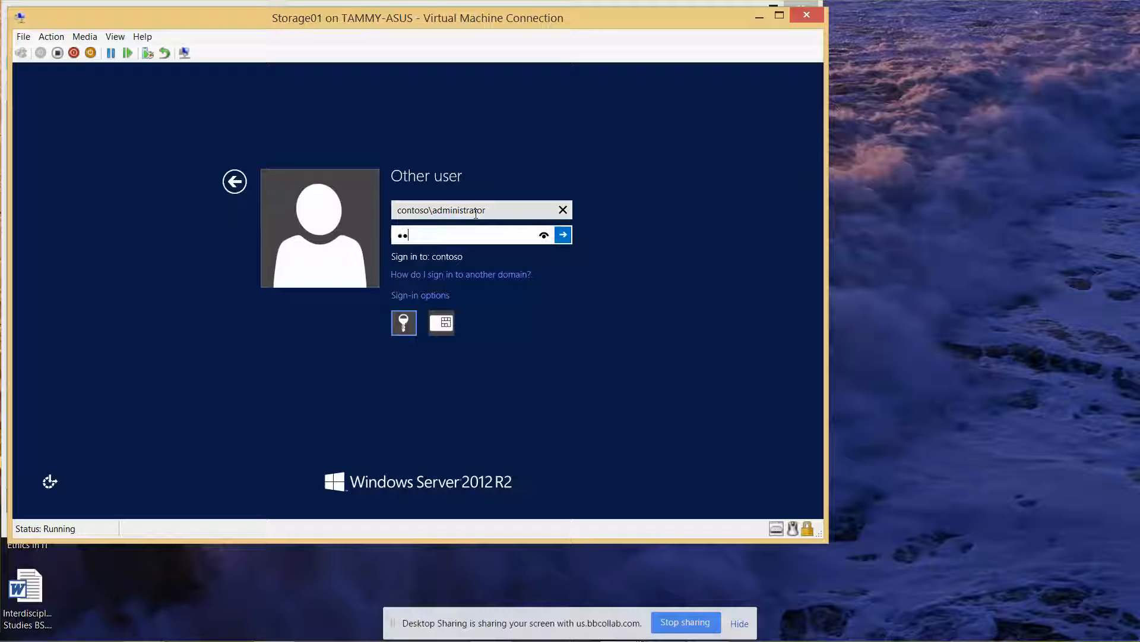
text(••••••)
key(Return)
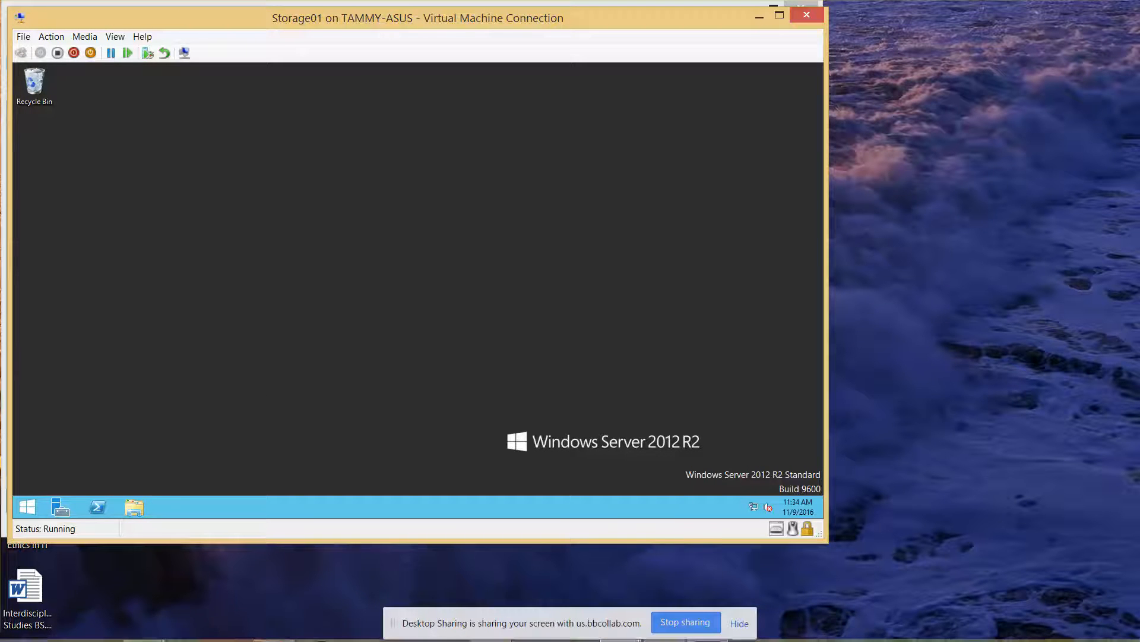
mouse_move(231, 639)
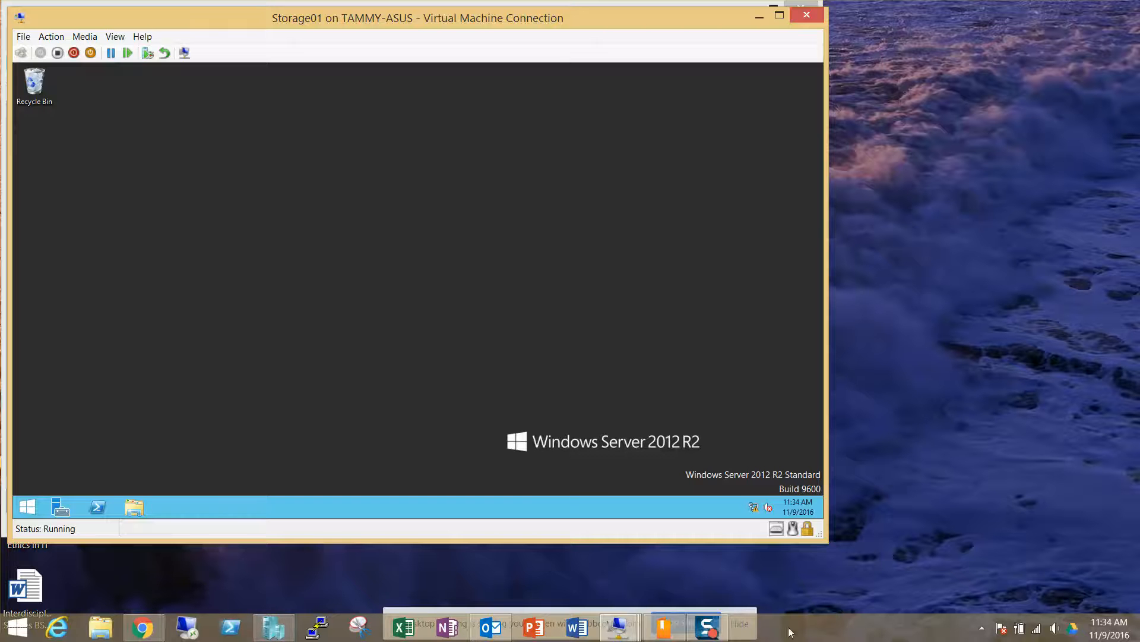
Step: Sign in to Server01 as contoso\administrator with the password, then minimize its window
mouse_move(621, 631)
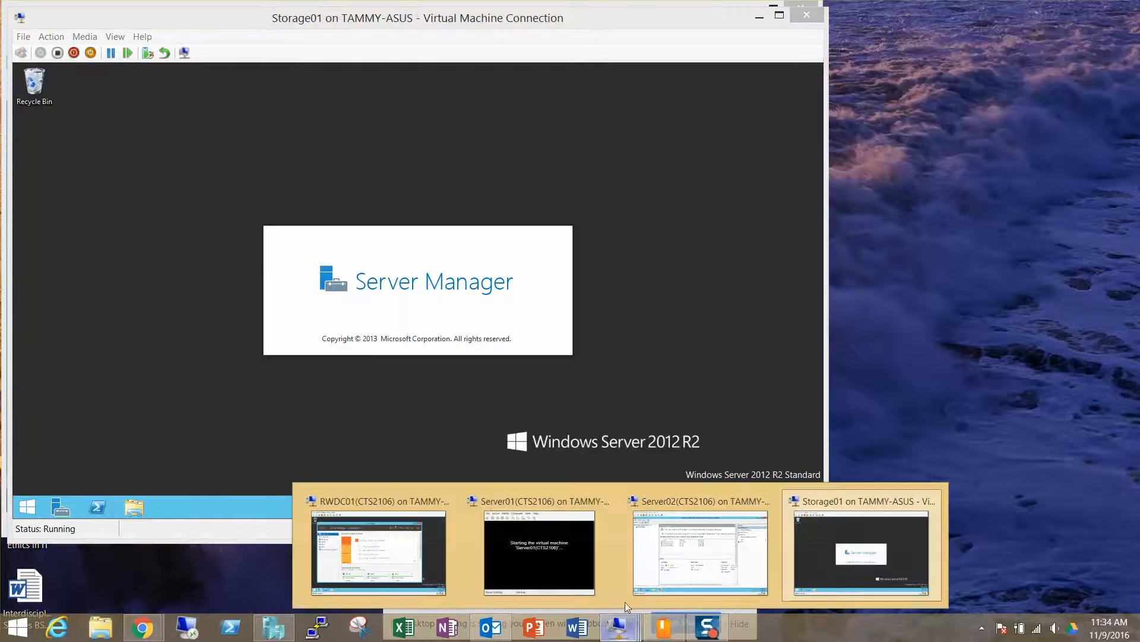
click(564, 547)
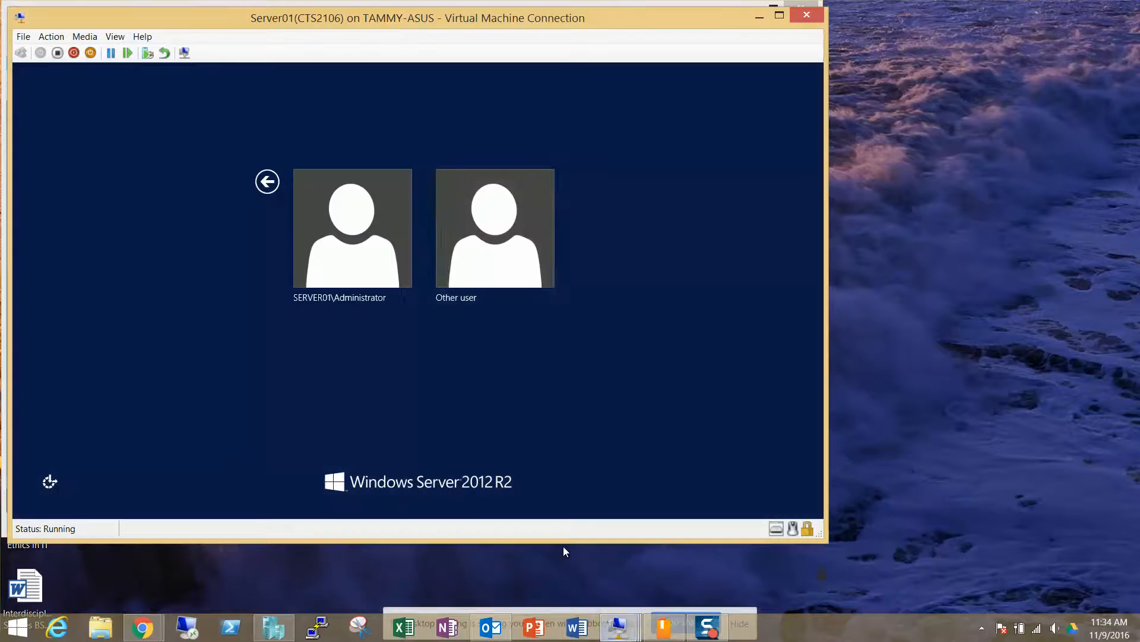
click(467, 188)
text(c)
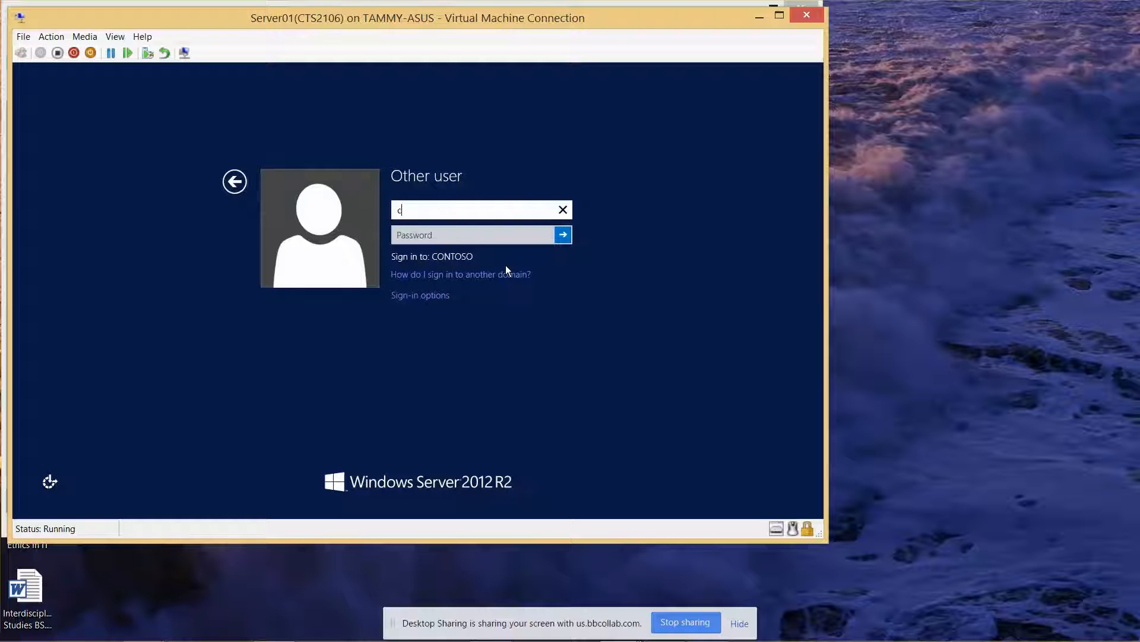
text(ontoso\administrator)
key(Tab)
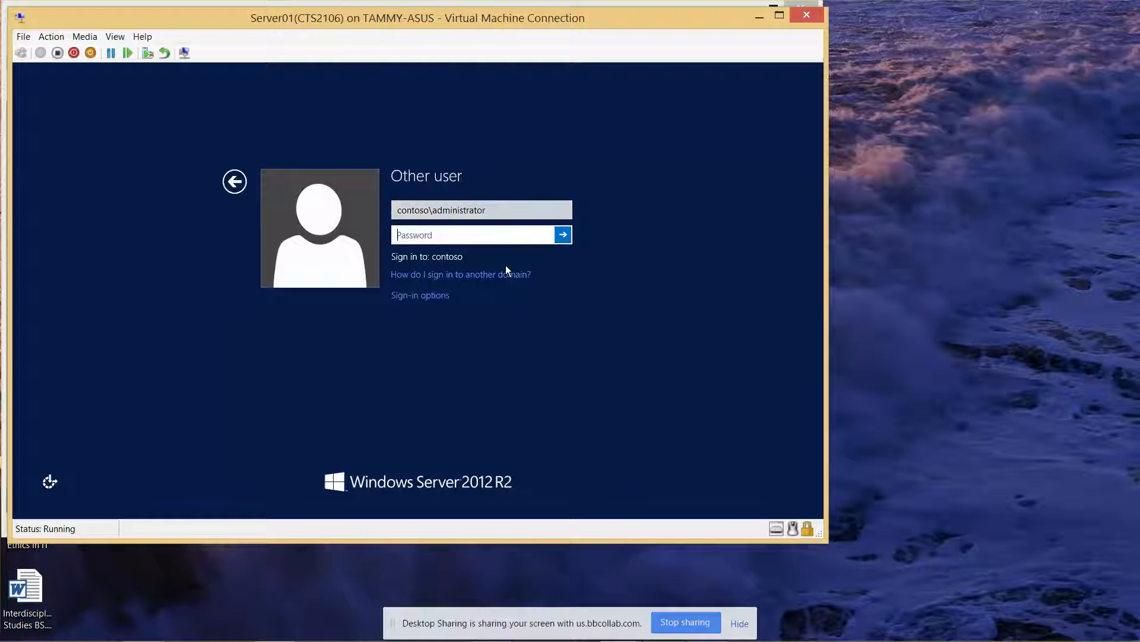
text(Pa$$)
key(Return)
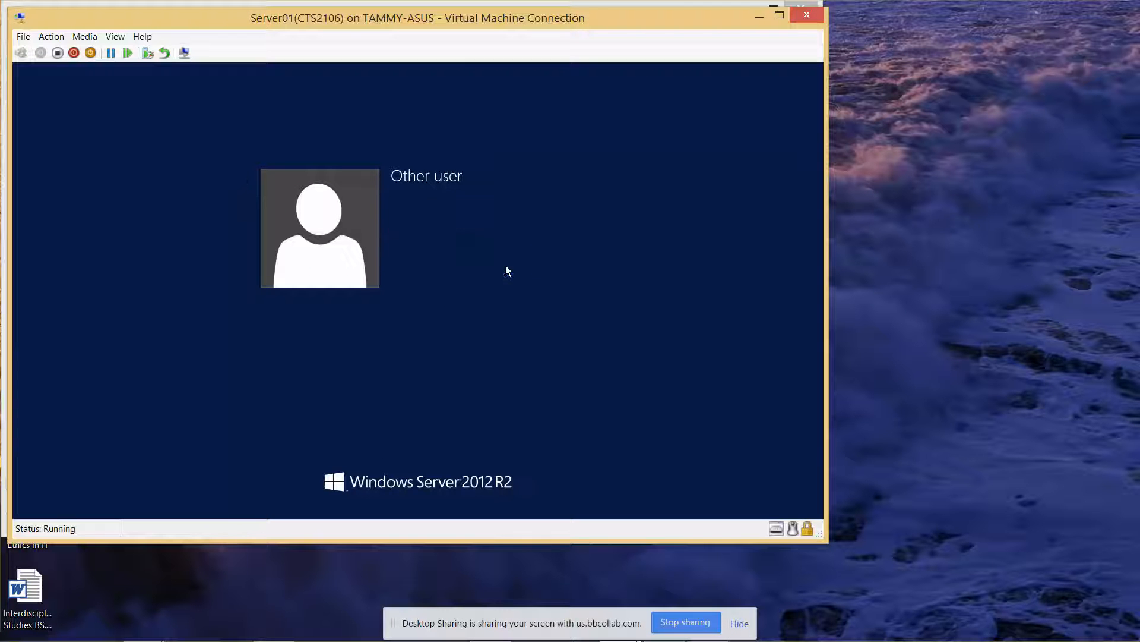
click(760, 16)
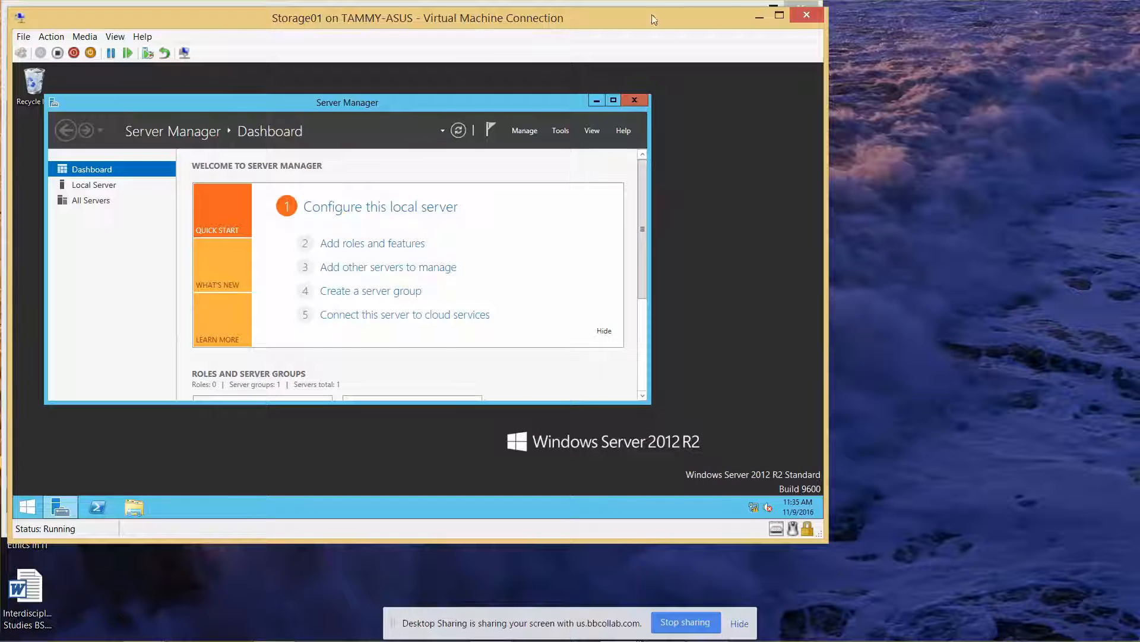
Step: On Server02, delete the Public folder from C:\Users in File Explorer, then launch Recover
click(755, 18)
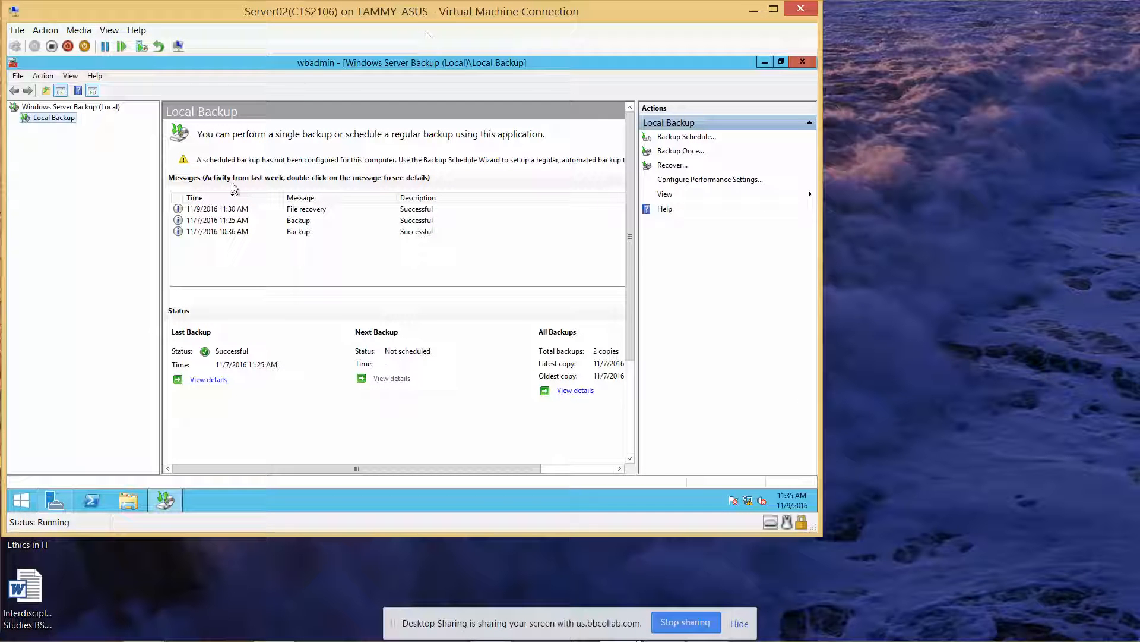
click(129, 500)
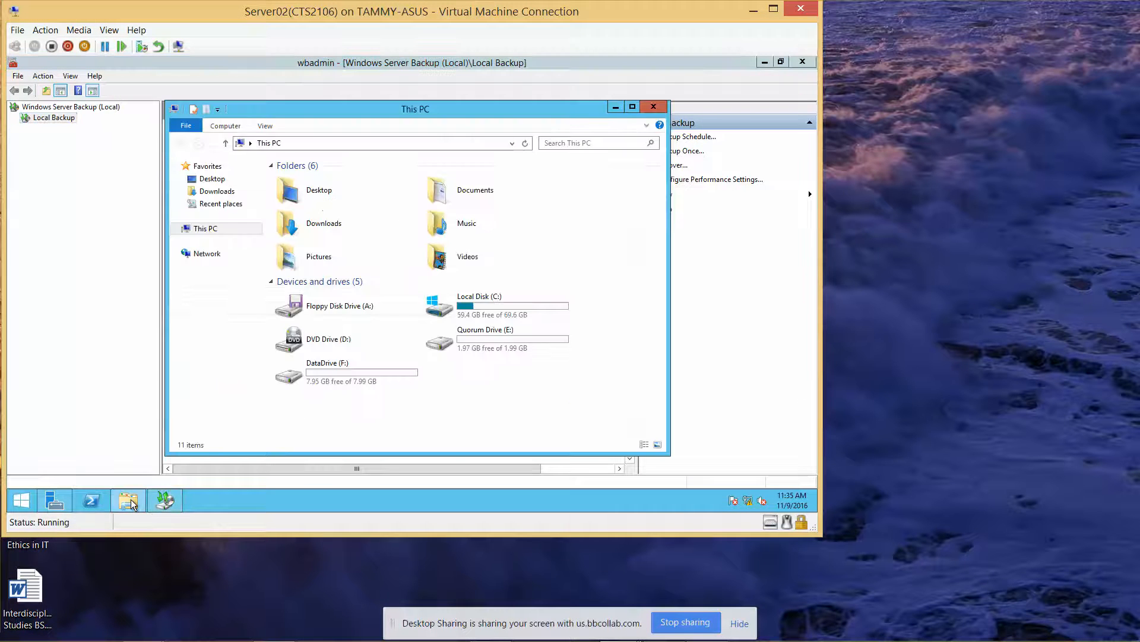
double_click(495, 314)
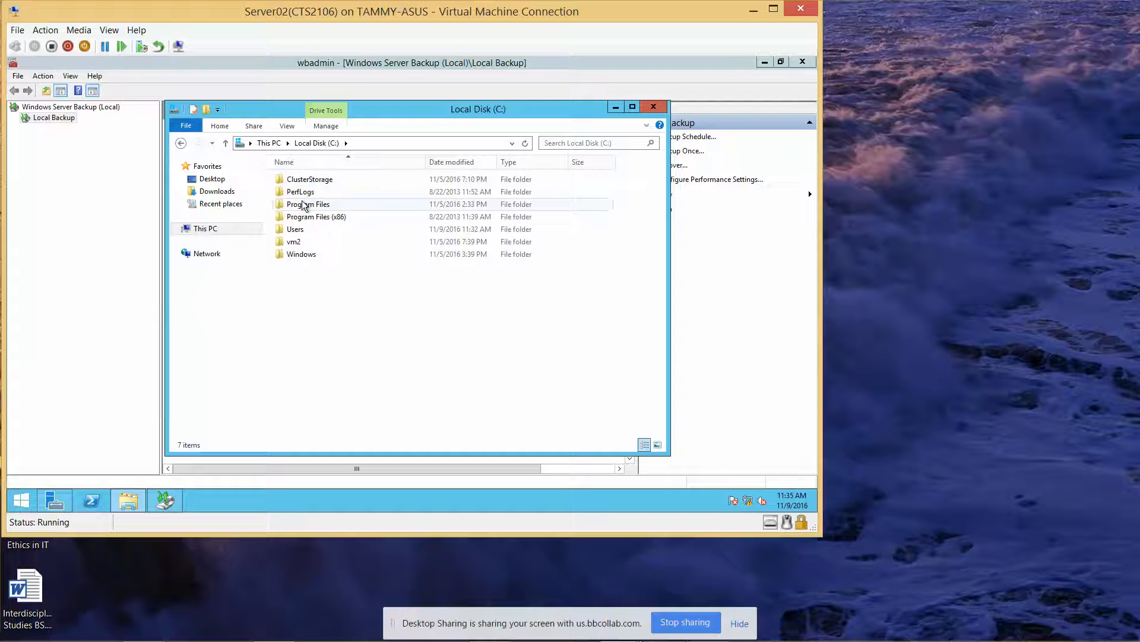
double_click(296, 231)
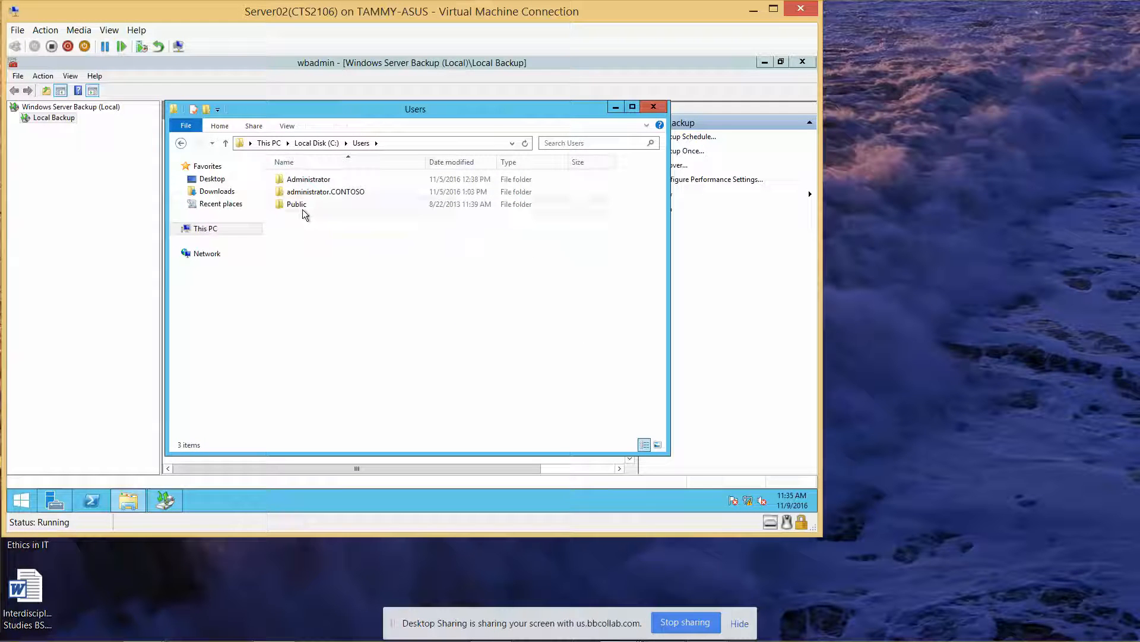
click(300, 206)
key(Delete)
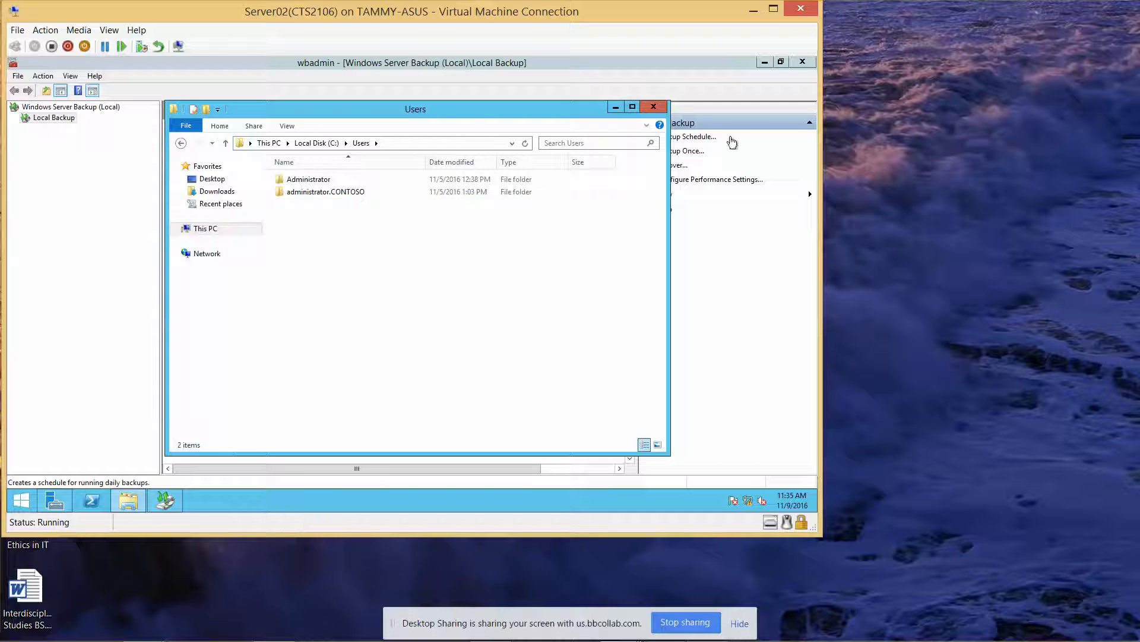
click(654, 107)
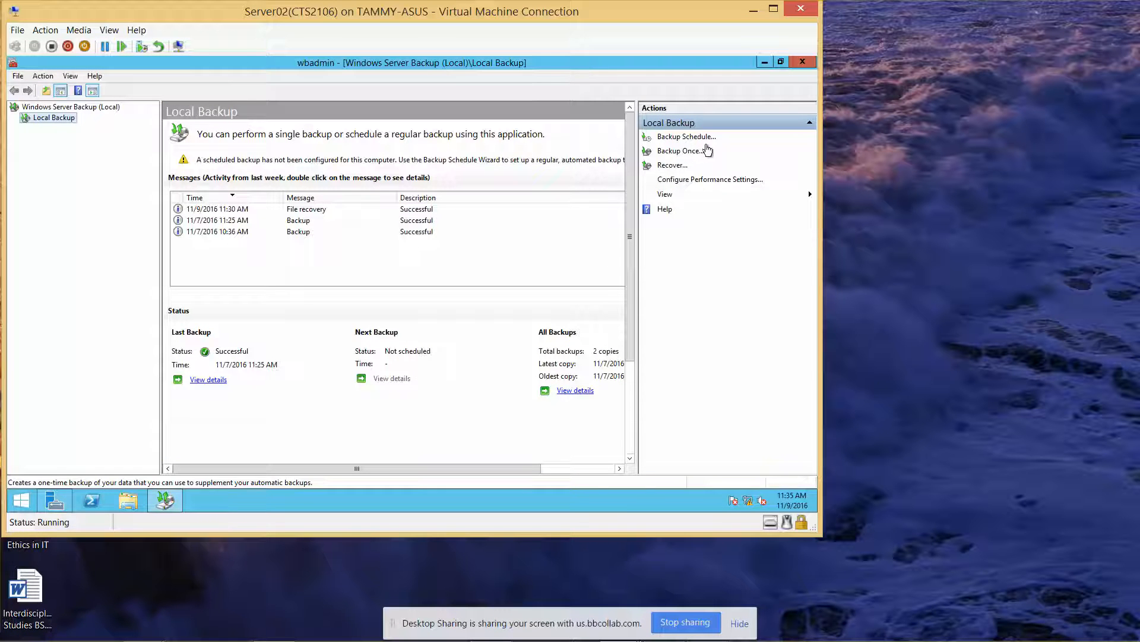
click(672, 165)
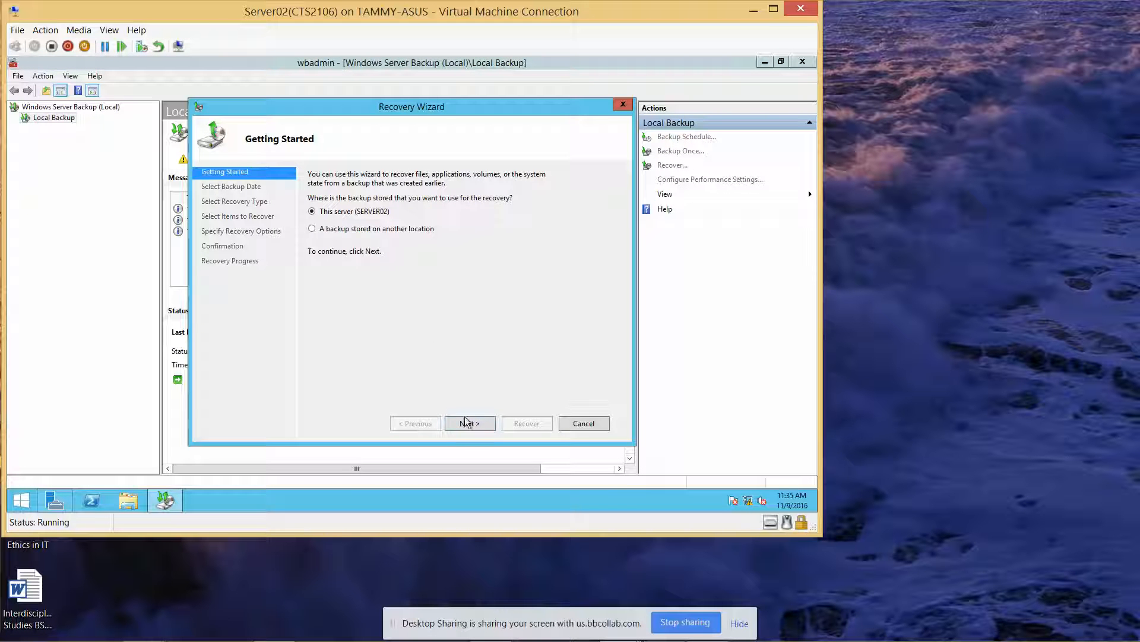
Step: Pick the 11/7 backup for files and folders recovery and expand Server02 > C: > Users > Default
click(465, 422)
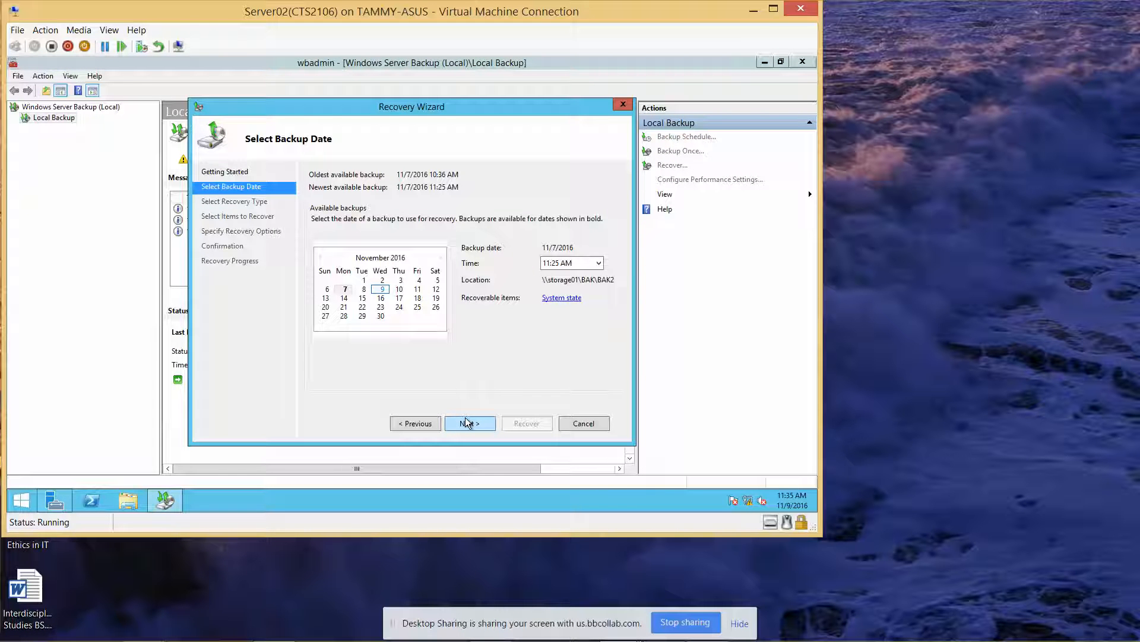
click(465, 422)
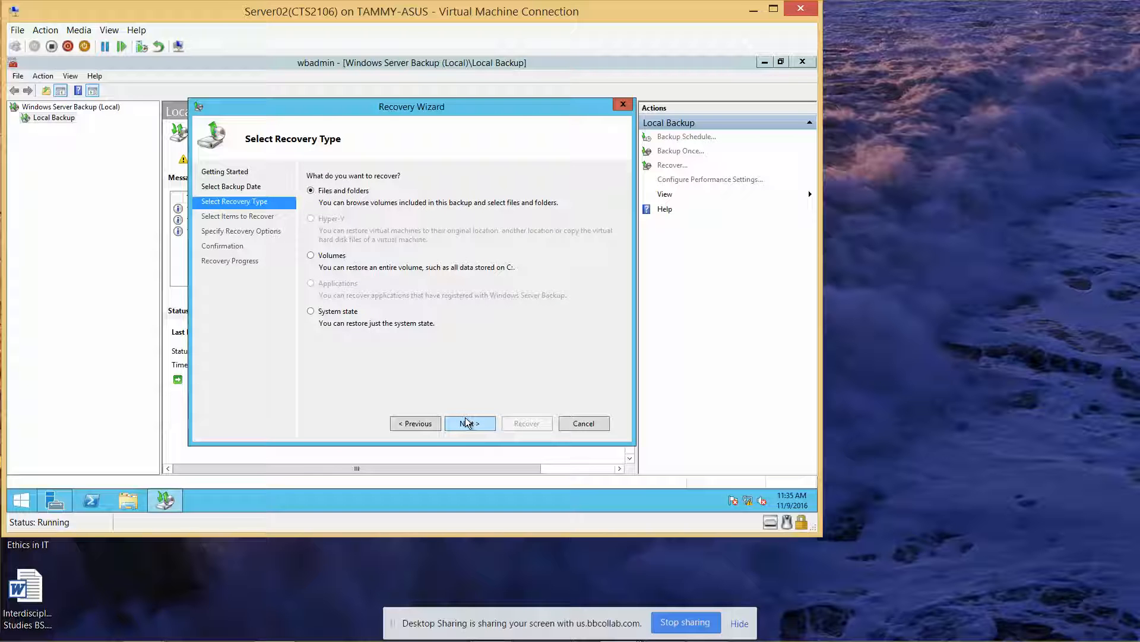
click(466, 422)
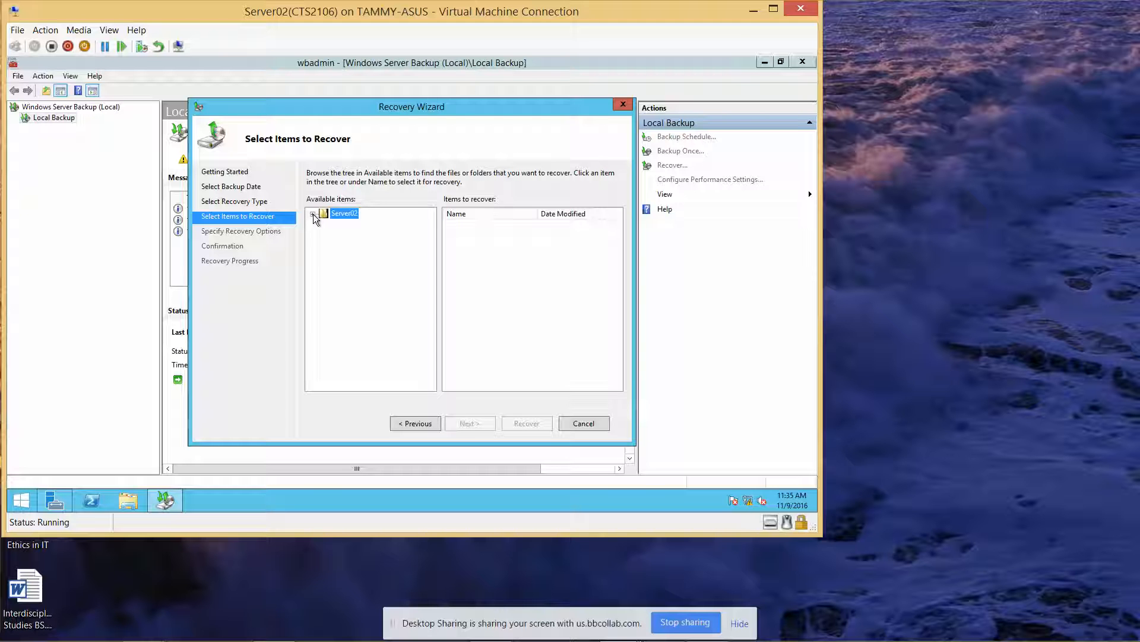
click(313, 214)
click(324, 224)
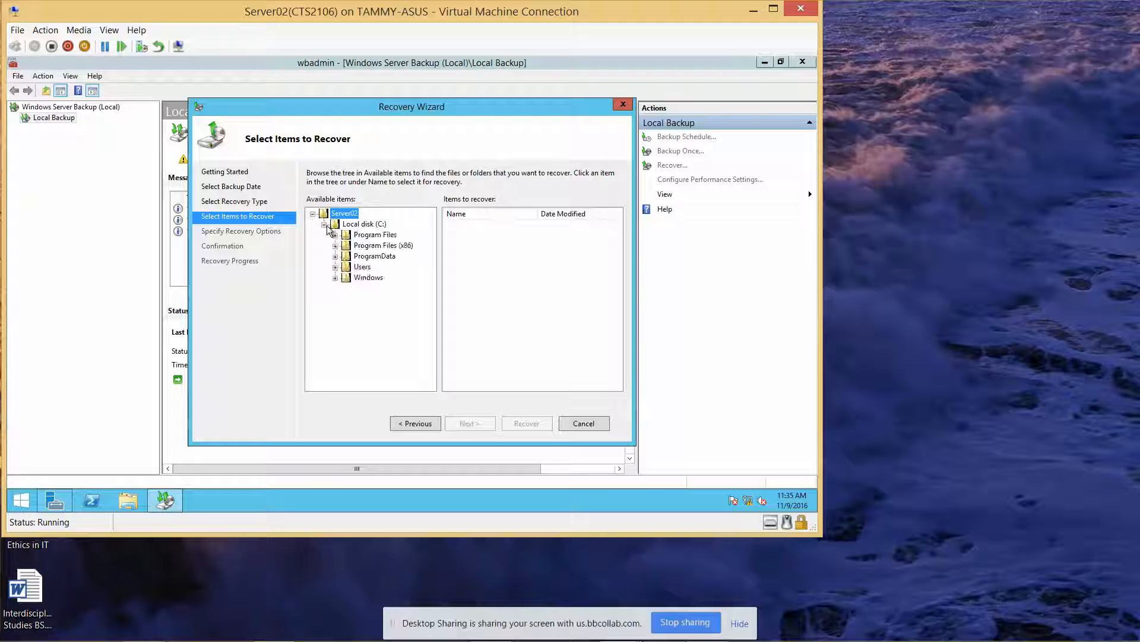
click(335, 267)
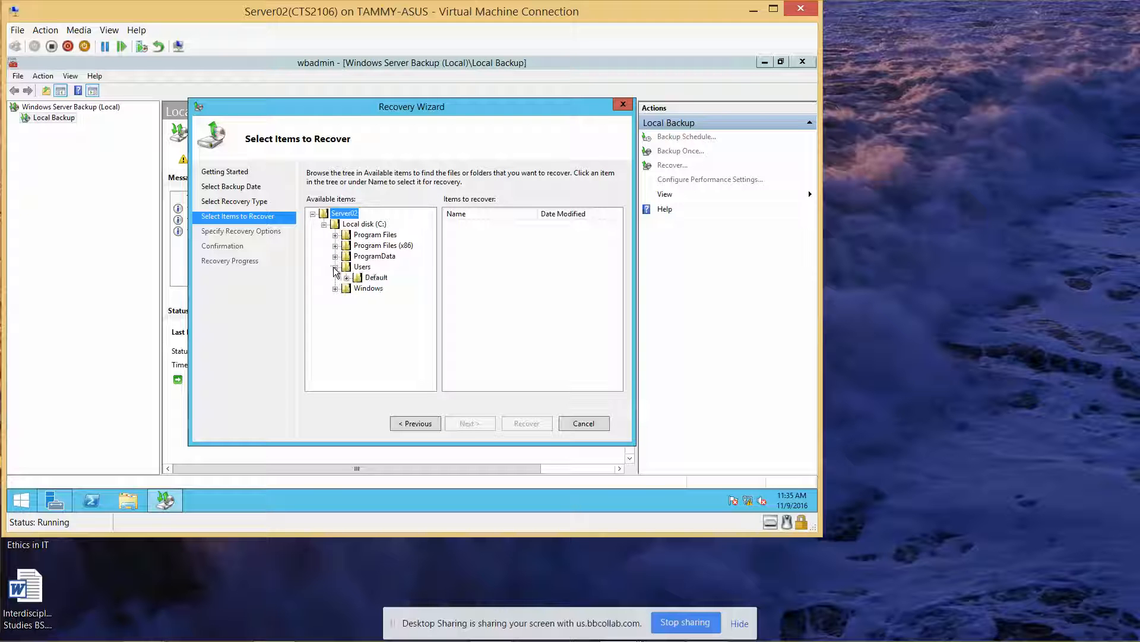
click(347, 278)
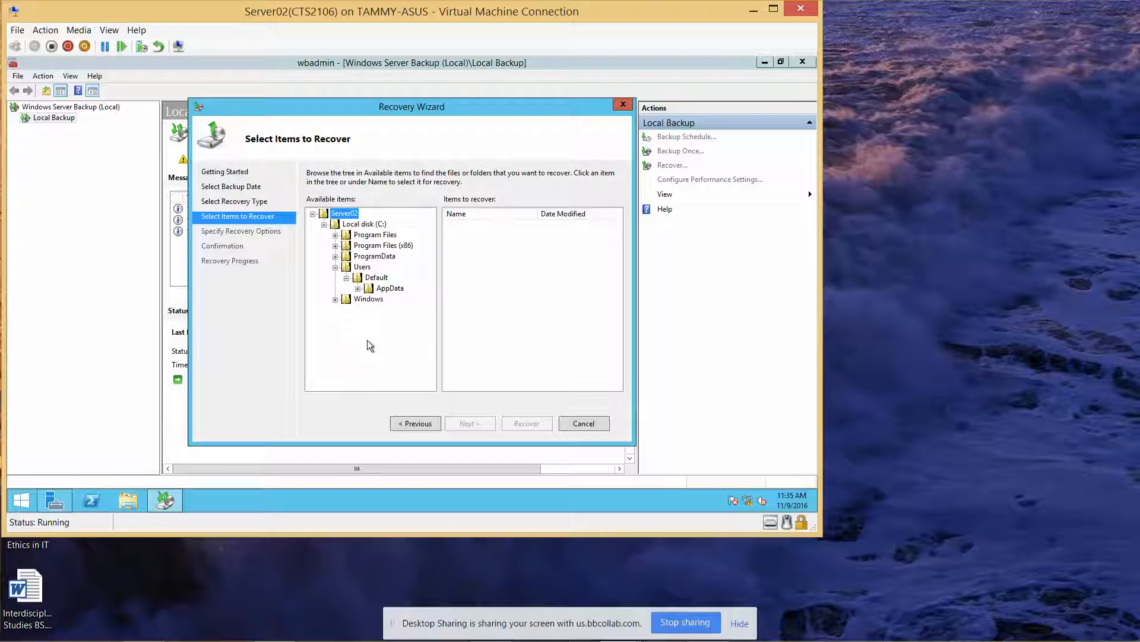
Step: Step back through the Recovery Wizard and cancel it
click(401, 422)
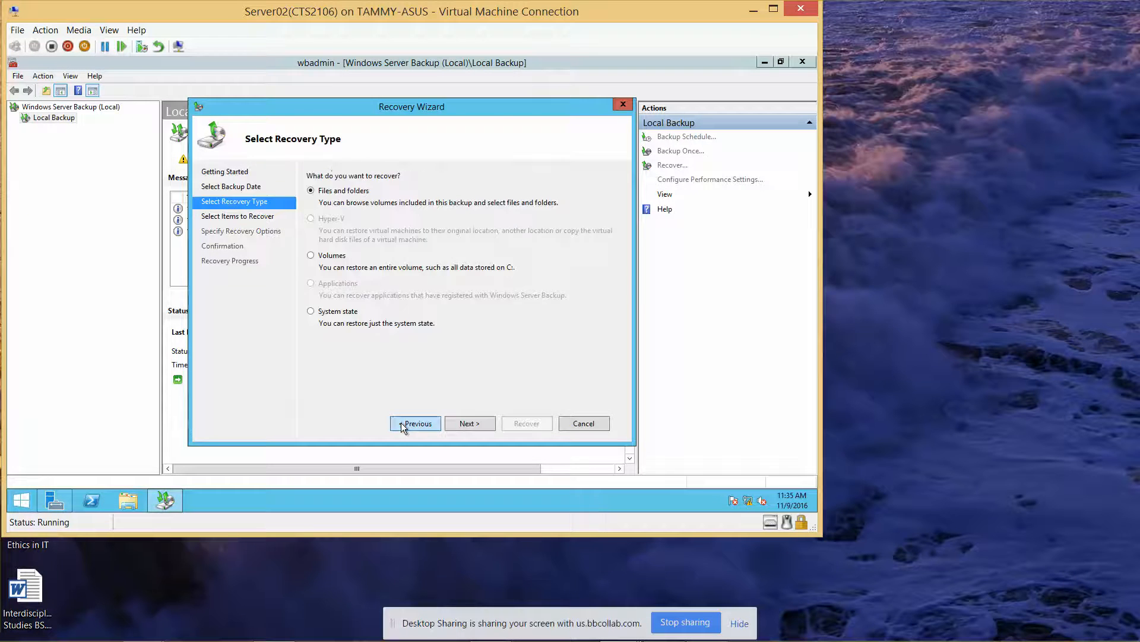
click(401, 422)
click(409, 422)
click(578, 423)
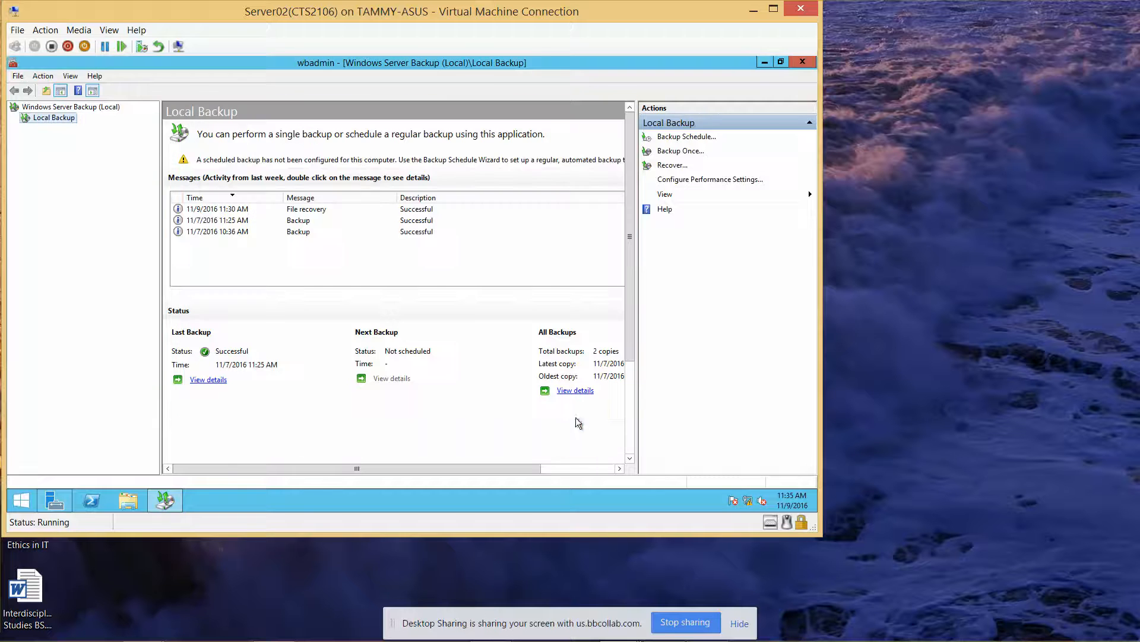
Step: Restore the Public folder from the Recycle Bin, close Explorer, and bring back Windows Server Backup
click(122, 506)
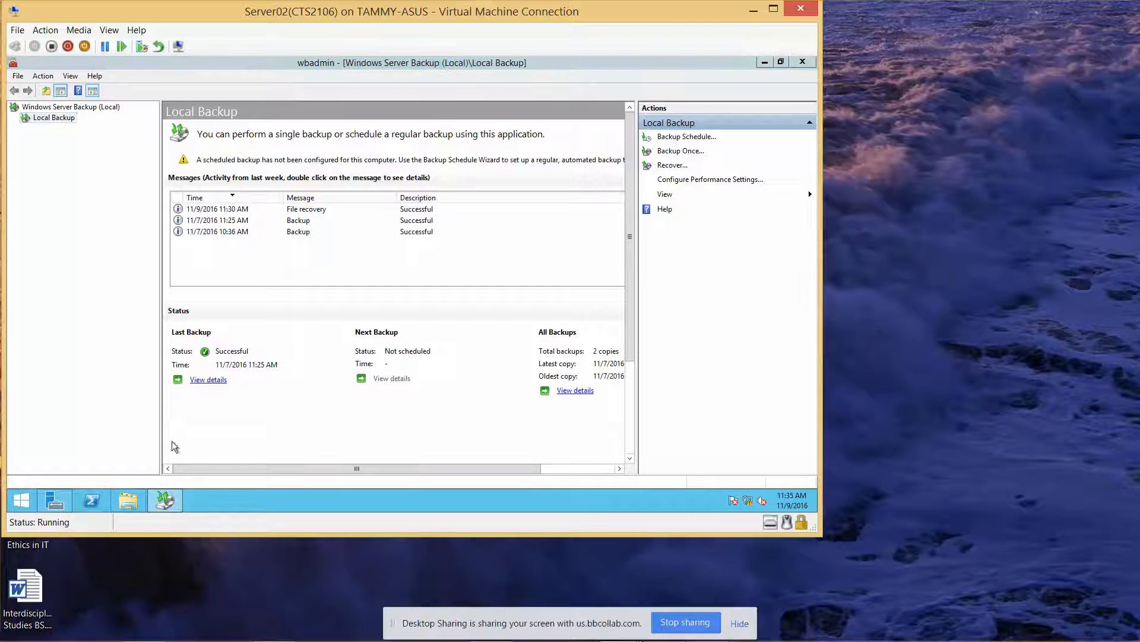
click(764, 62)
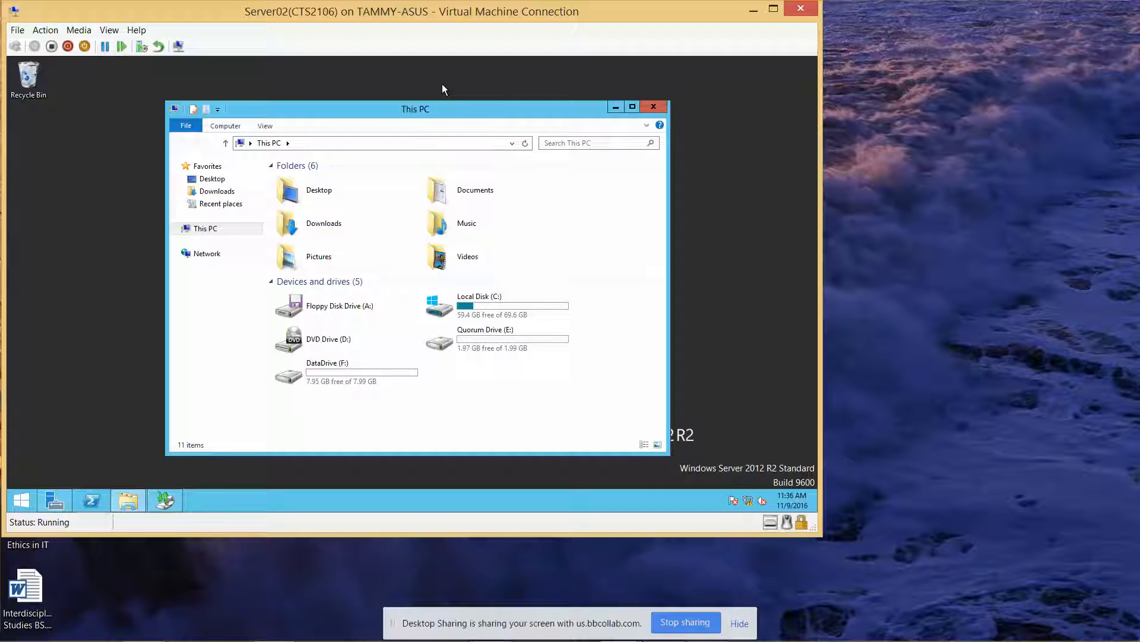
double_click(28, 74)
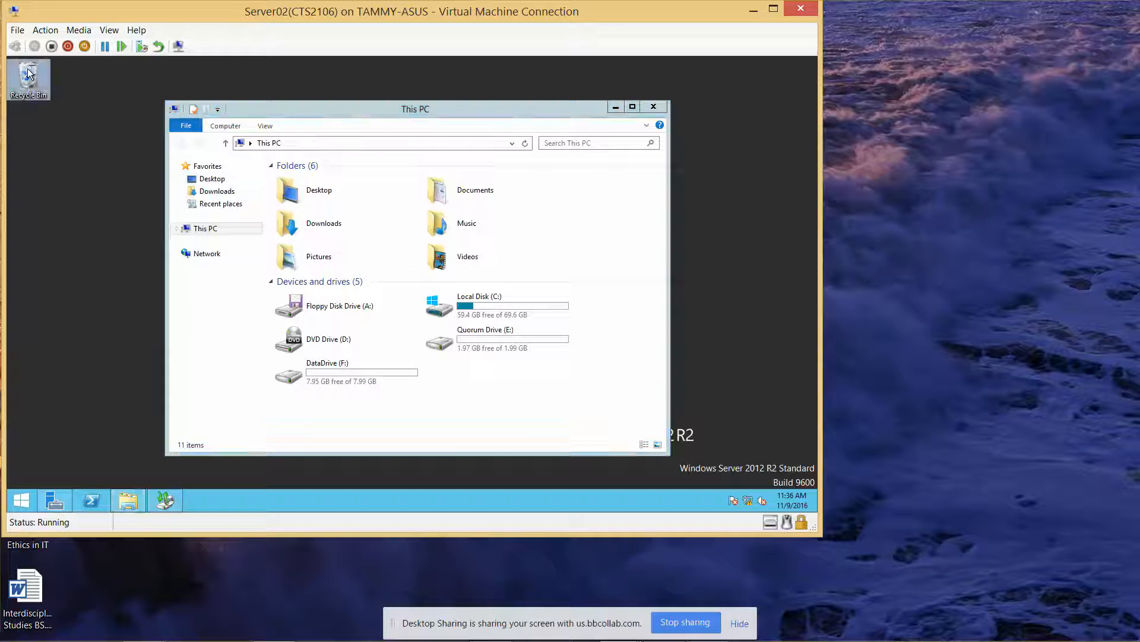
right_click(338, 182)
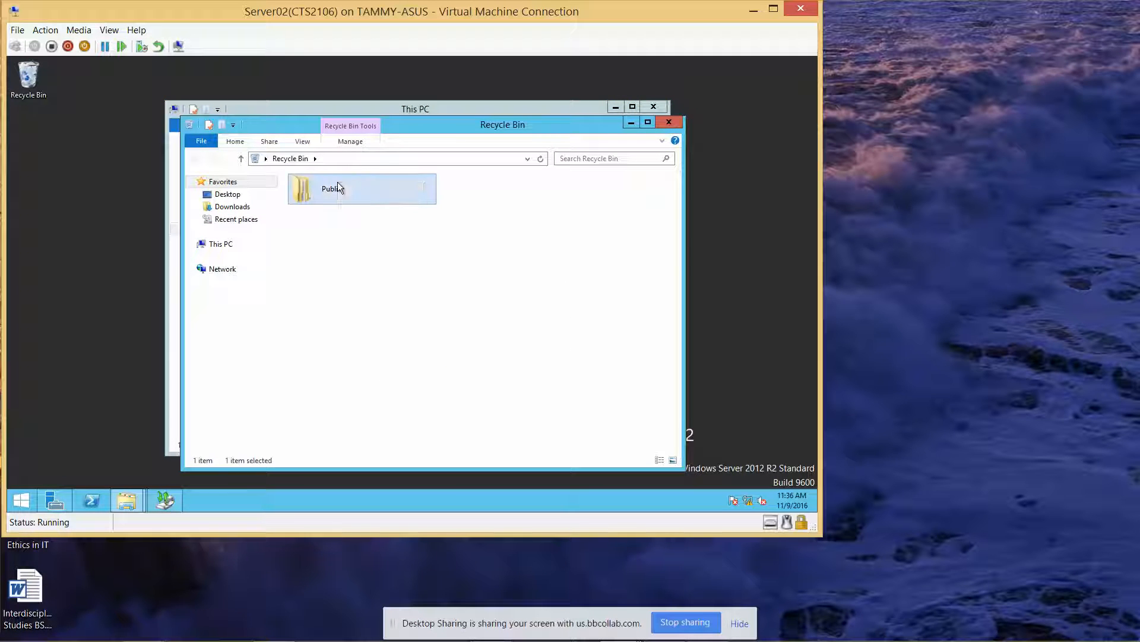
click(377, 194)
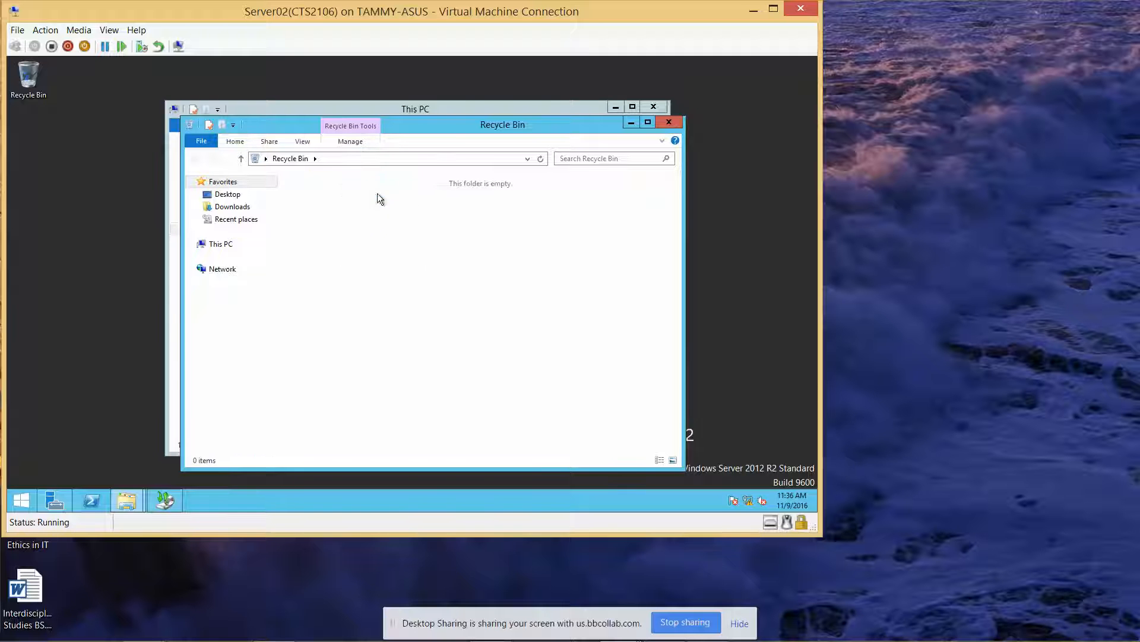
click(670, 123)
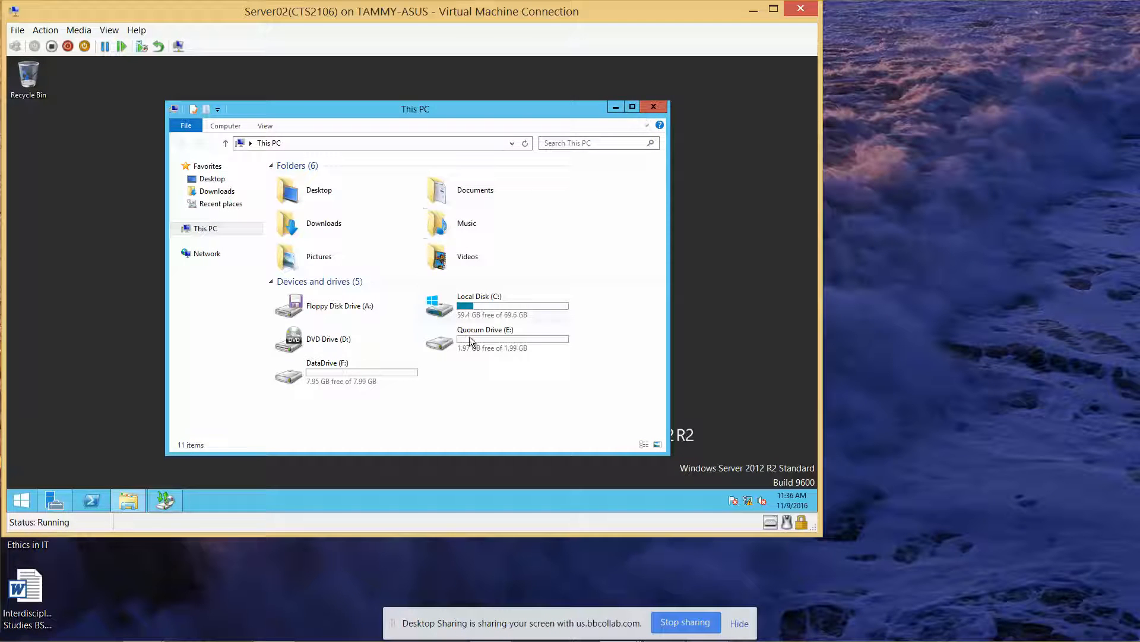
click(654, 108)
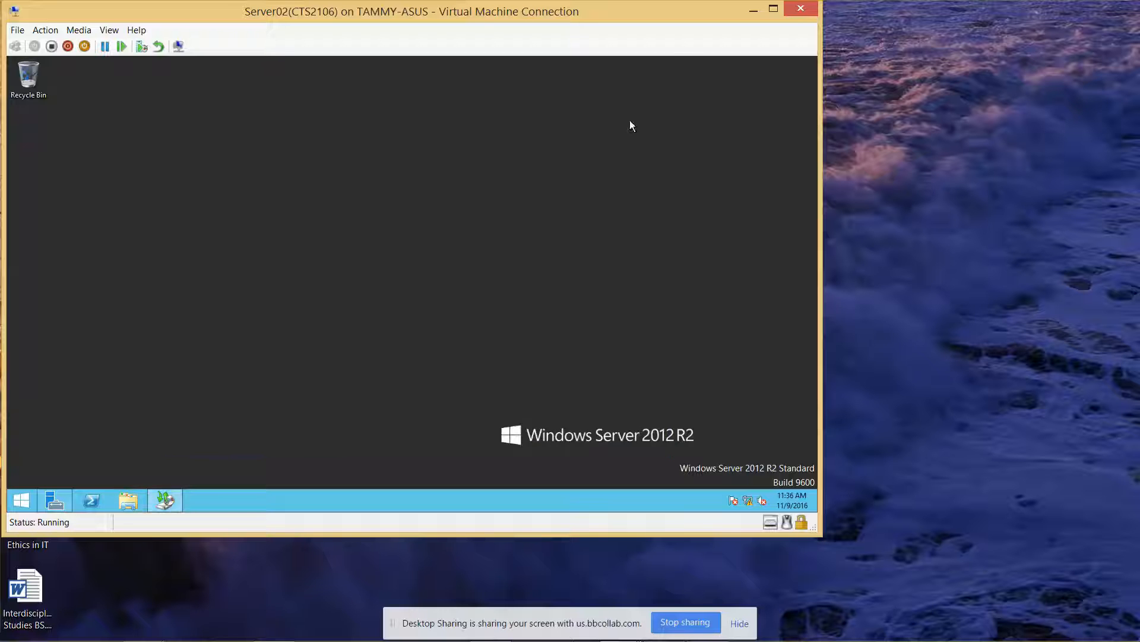
click(163, 503)
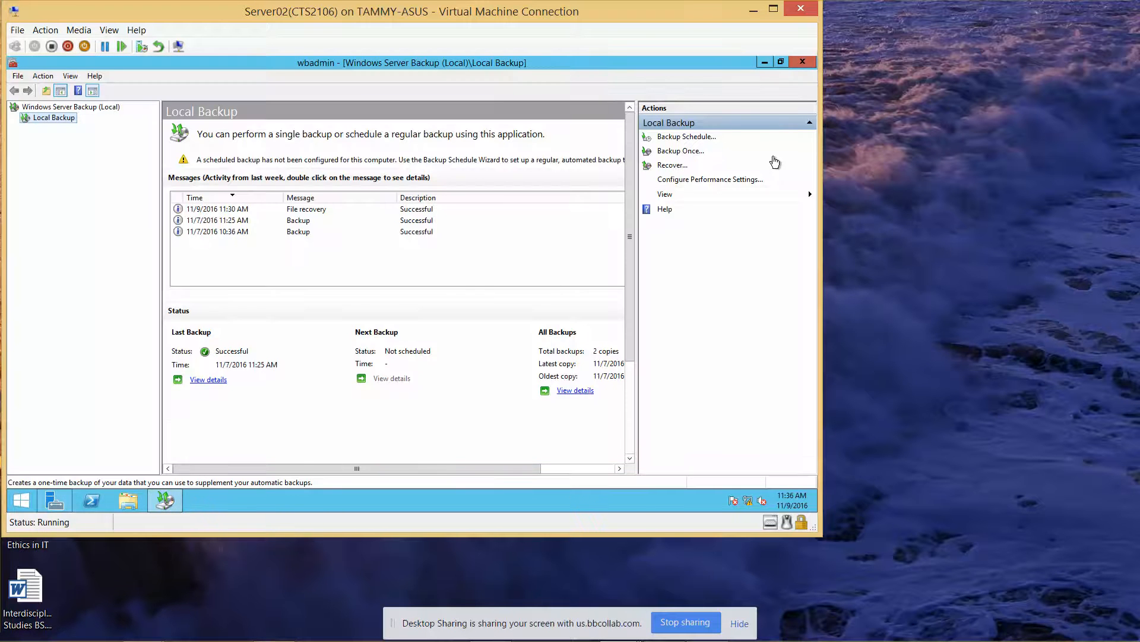
Step: Start a custom one-time backup and expand Local disk (C:) in the item list
click(689, 150)
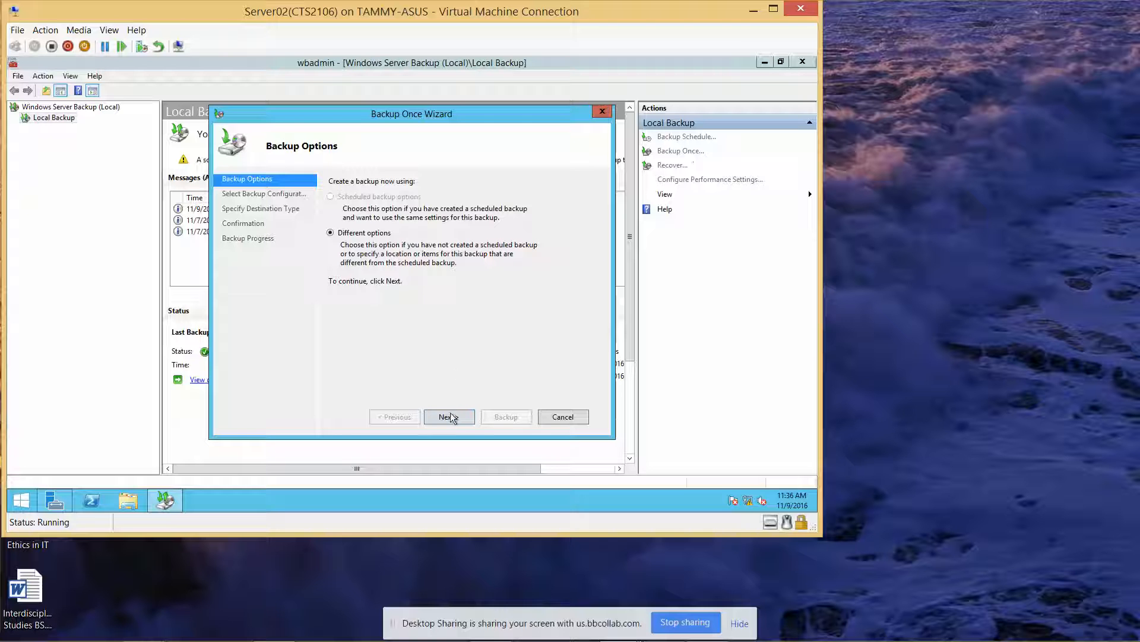
click(450, 417)
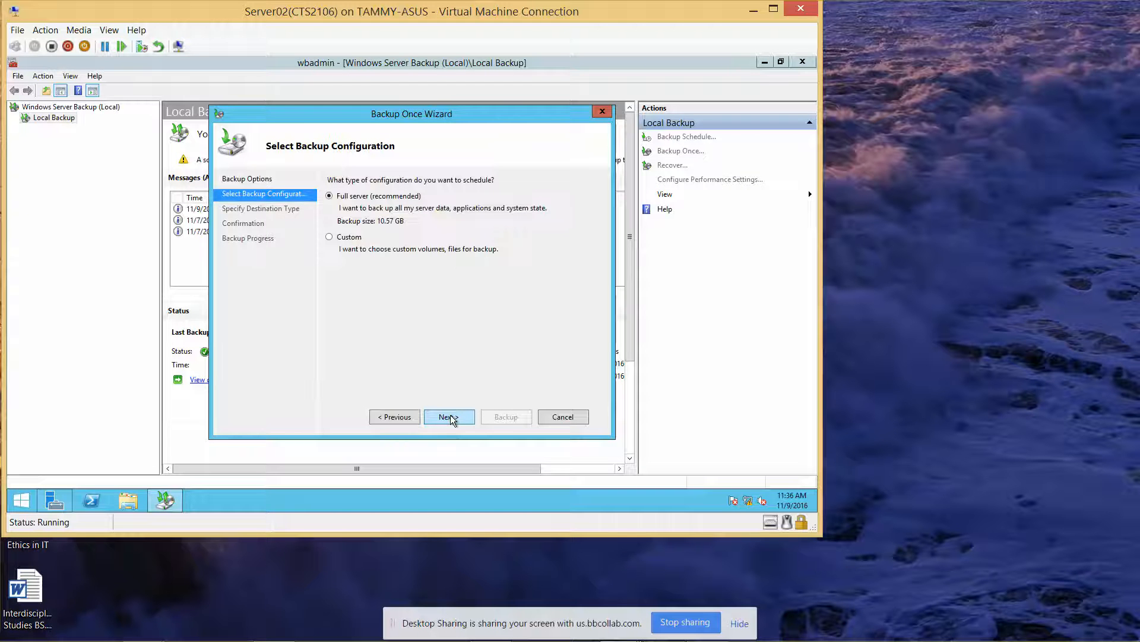
click(330, 237)
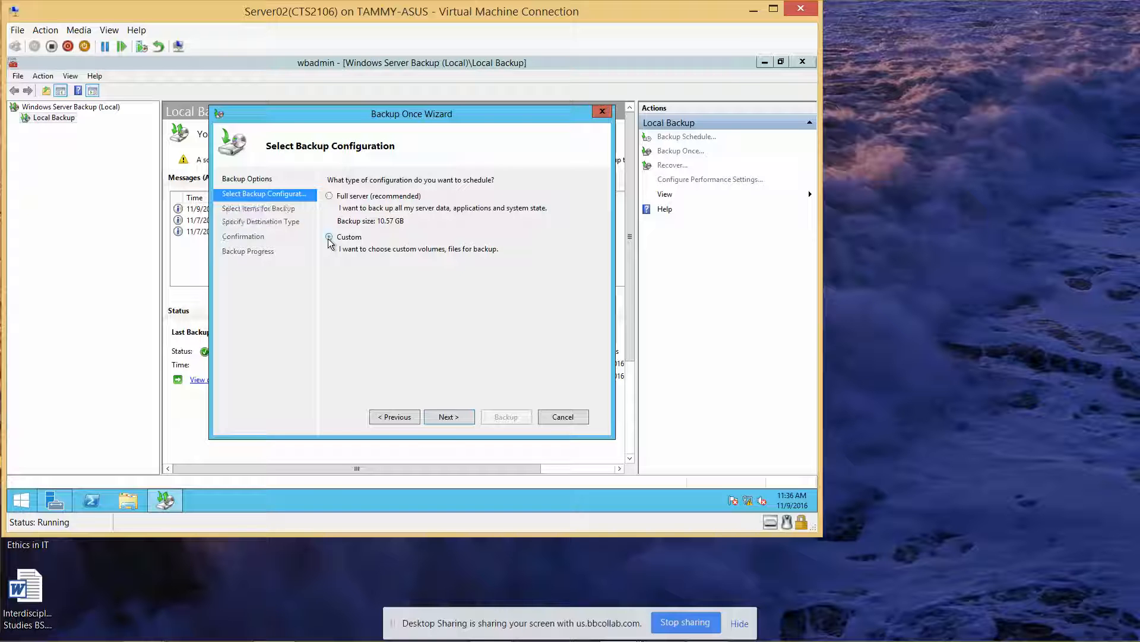
click(448, 416)
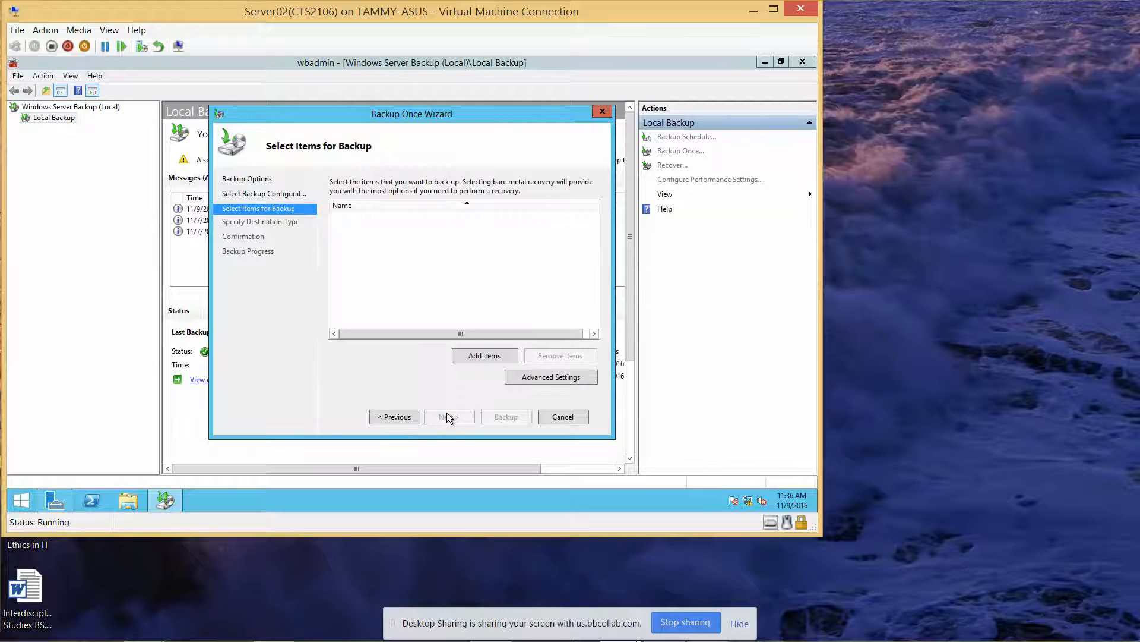
click(483, 355)
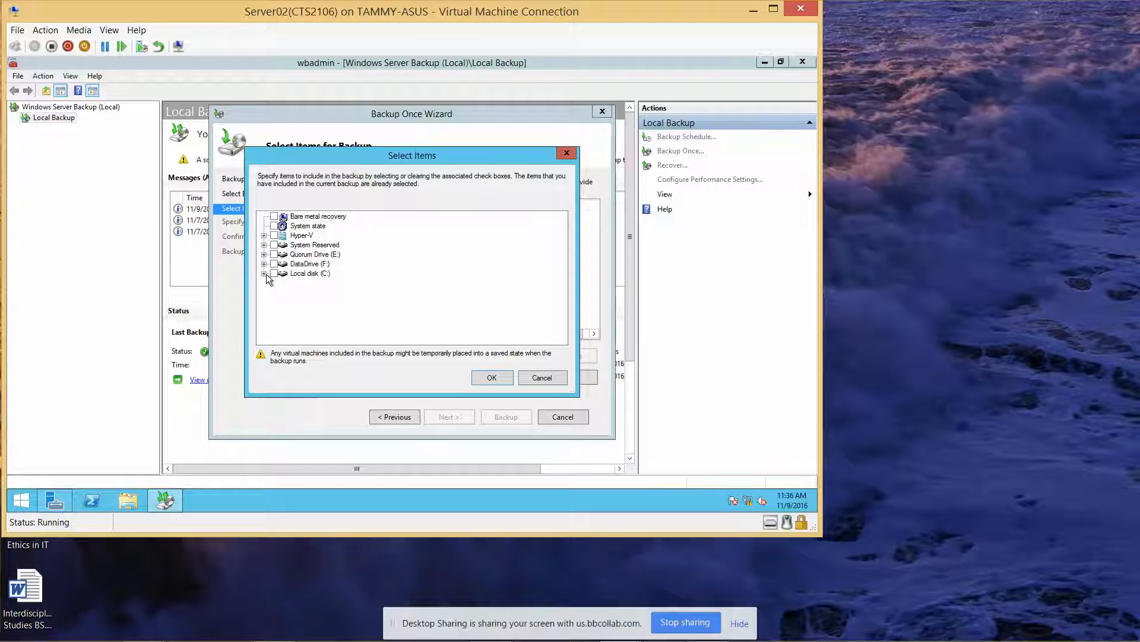
click(265, 273)
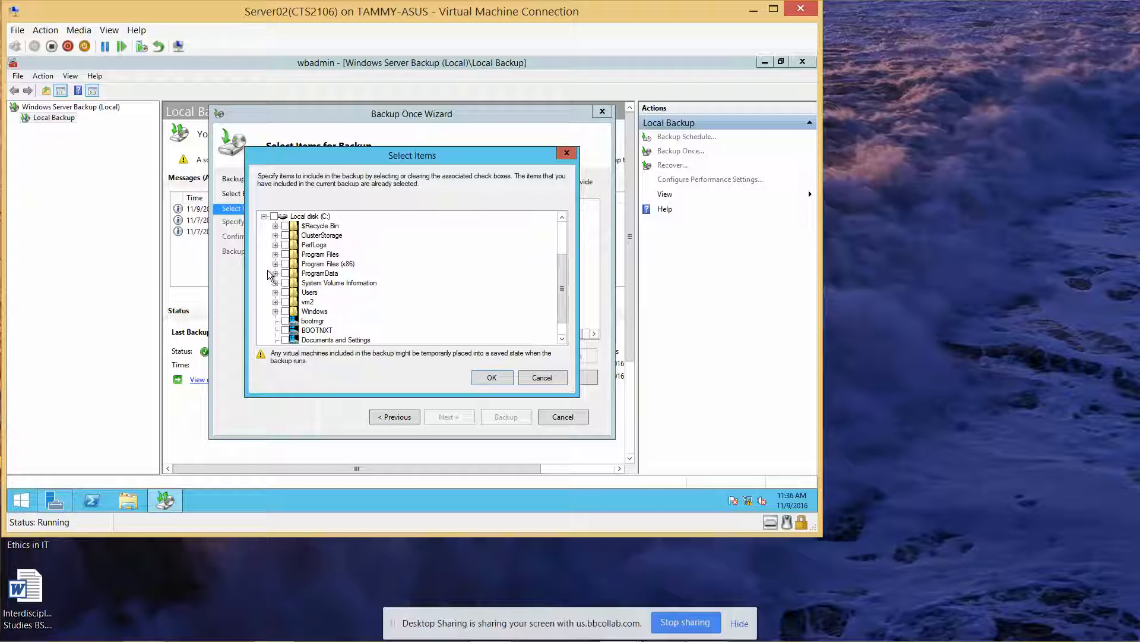
Step: Check C:\Users, then uncheck every subfolder except Public and confirm it as the only item
click(285, 292)
click(275, 292)
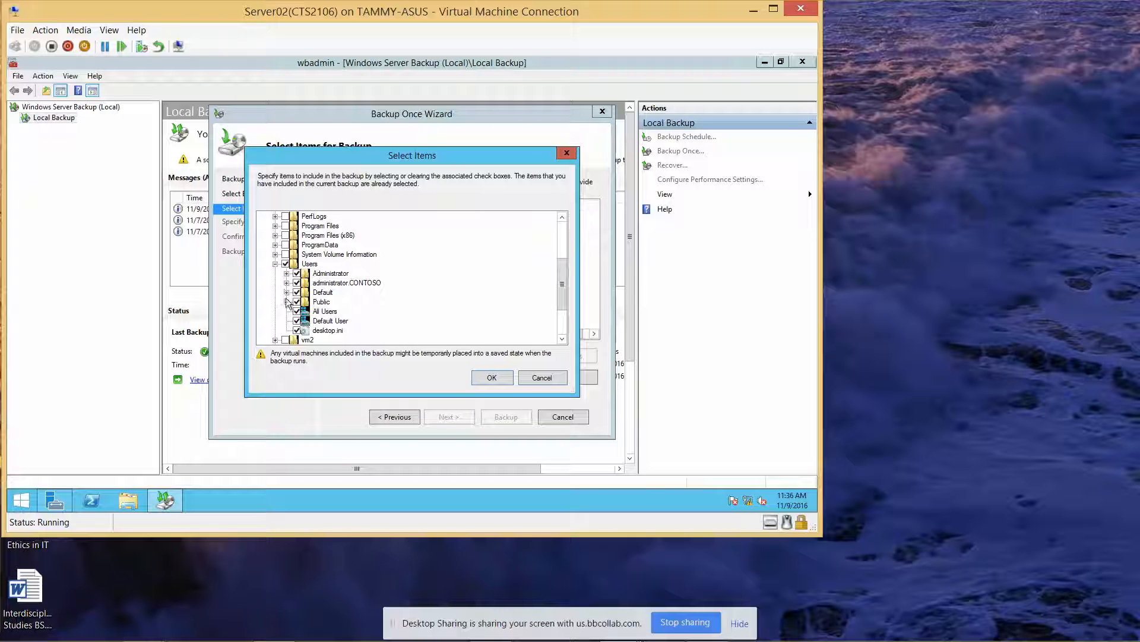
click(295, 330)
click(297, 311)
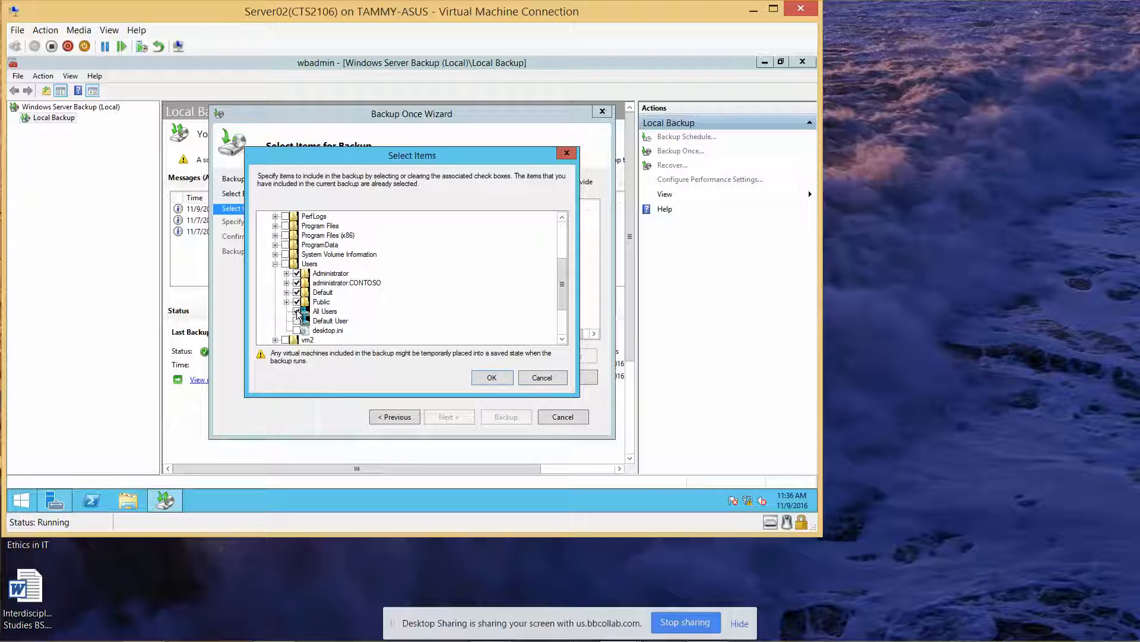
click(297, 293)
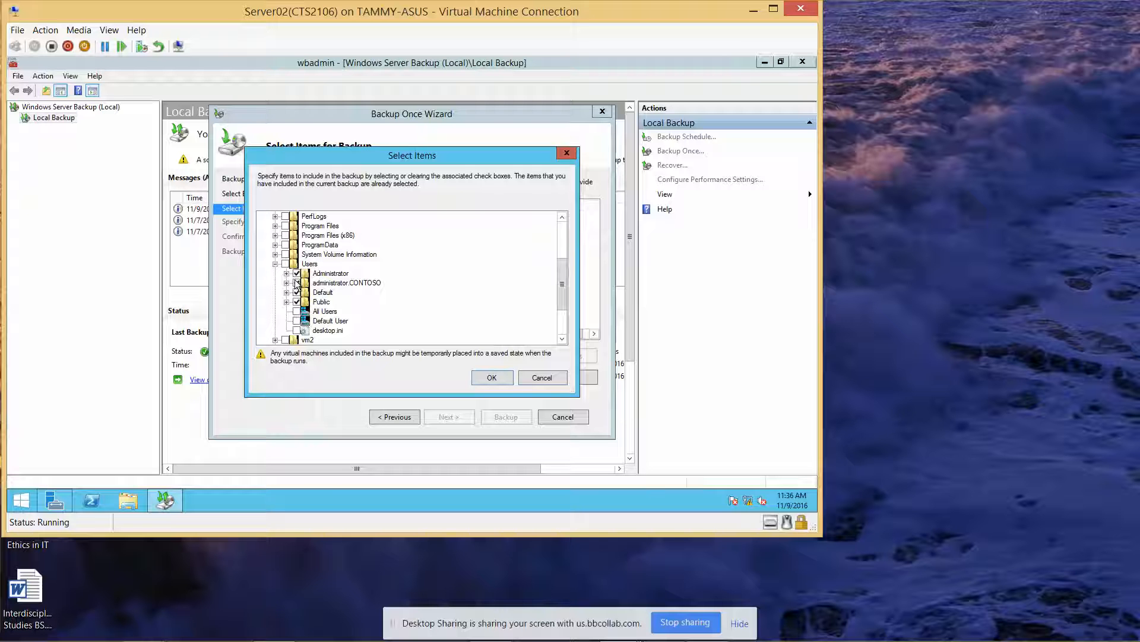
click(297, 281)
click(296, 273)
click(297, 292)
click(496, 378)
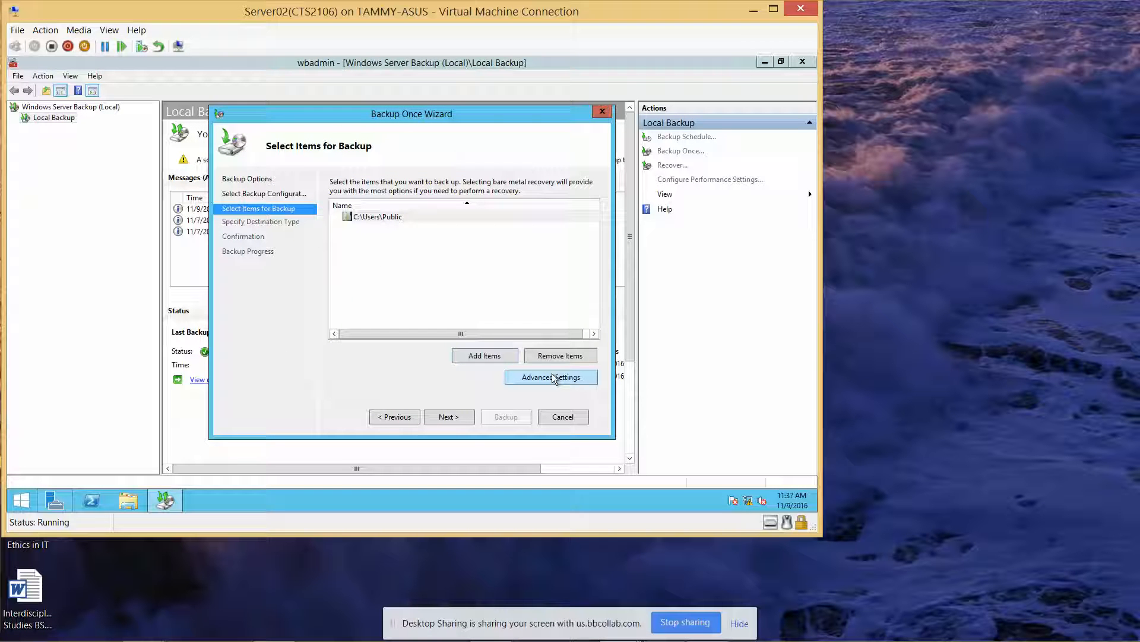
Step: Back up C:\Users\Public to local Quorum Drive (E:) and close the wizard once the 4.00 MB backup finishes
click(460, 417)
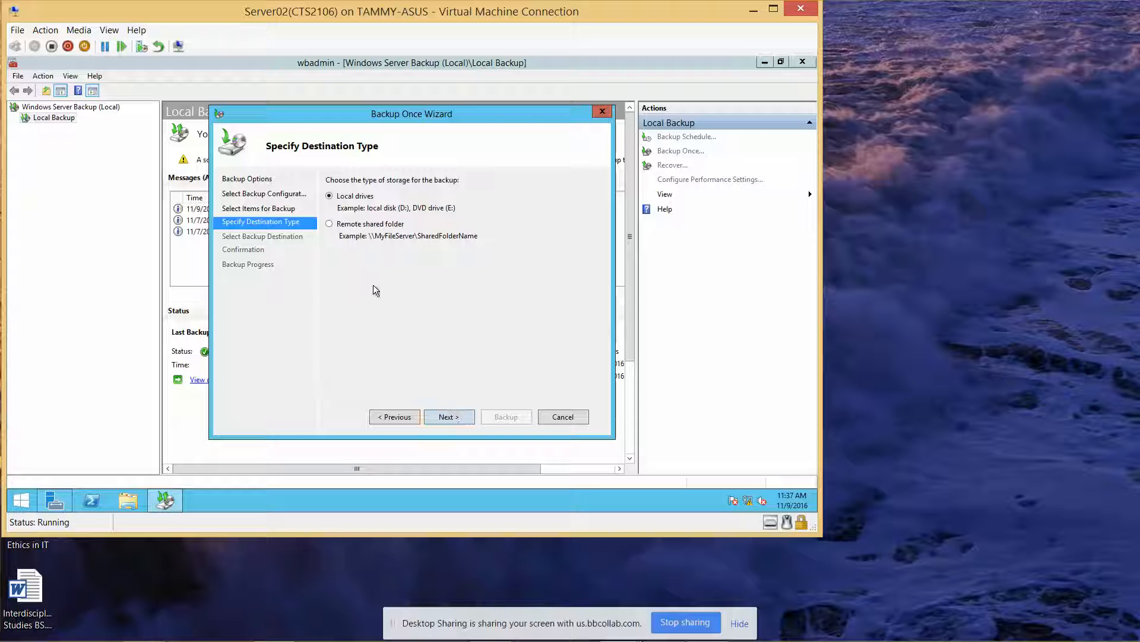
click(329, 225)
click(447, 416)
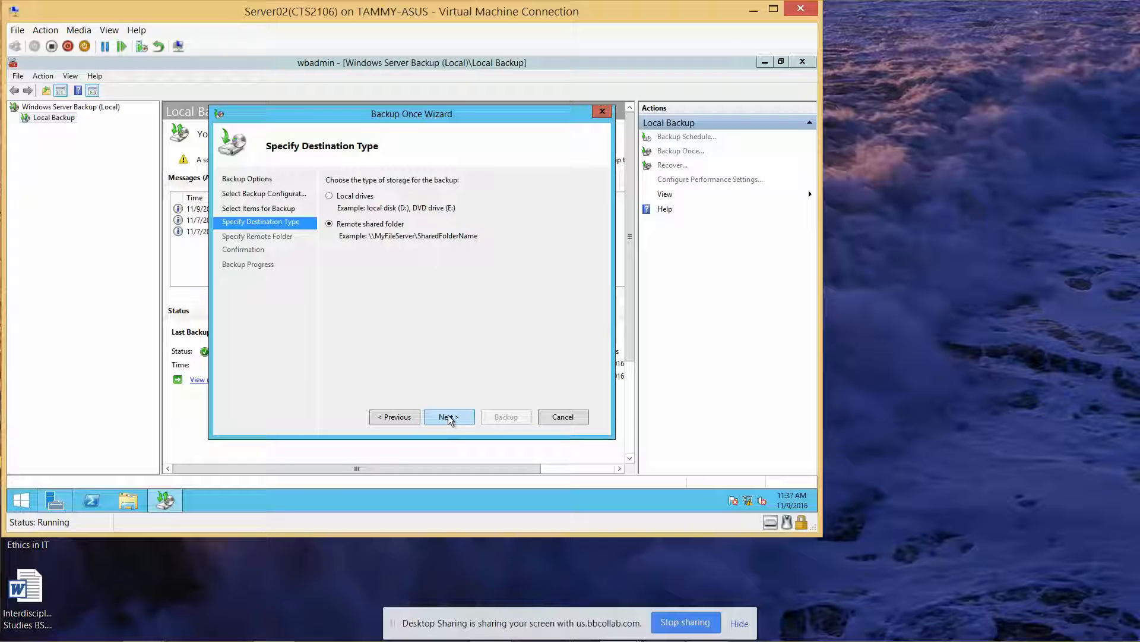
click(329, 196)
click(450, 415)
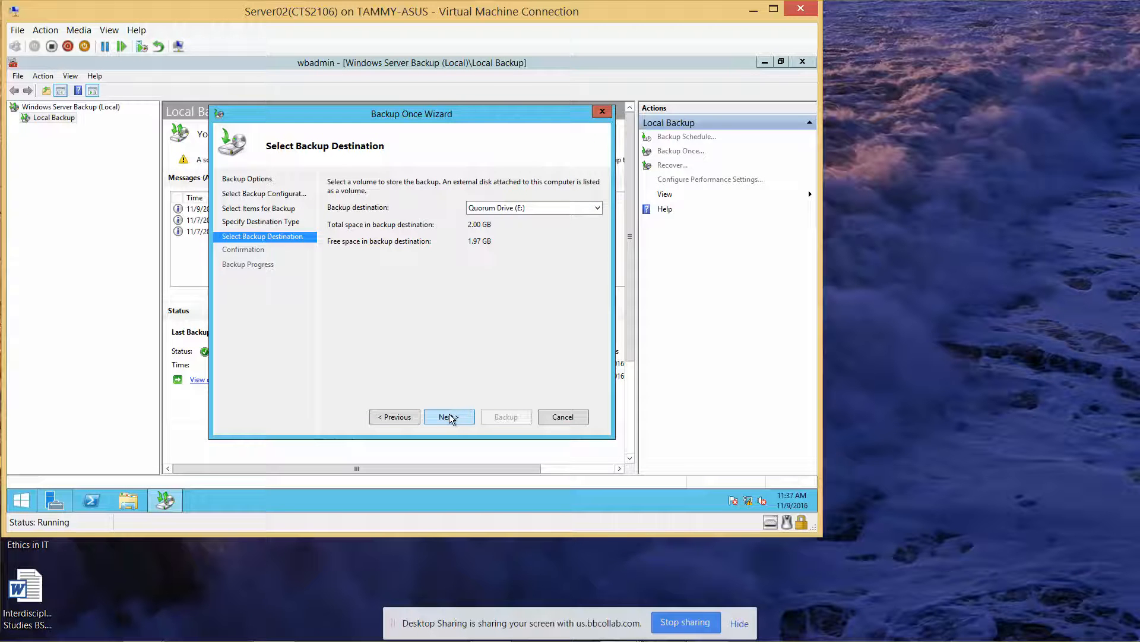
click(449, 415)
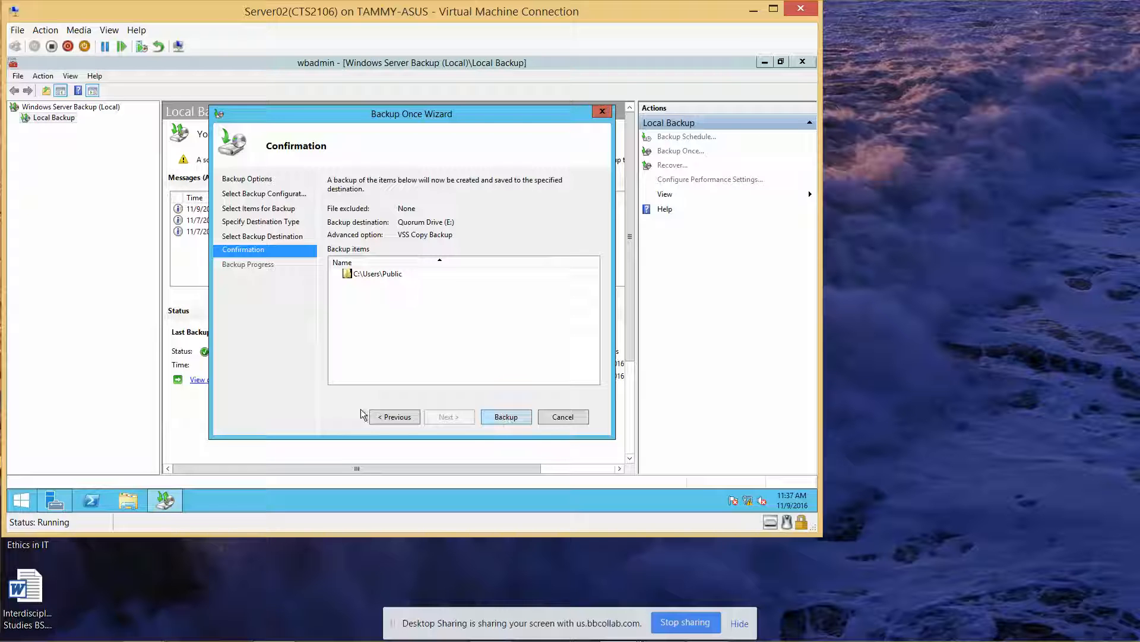
click(400, 409)
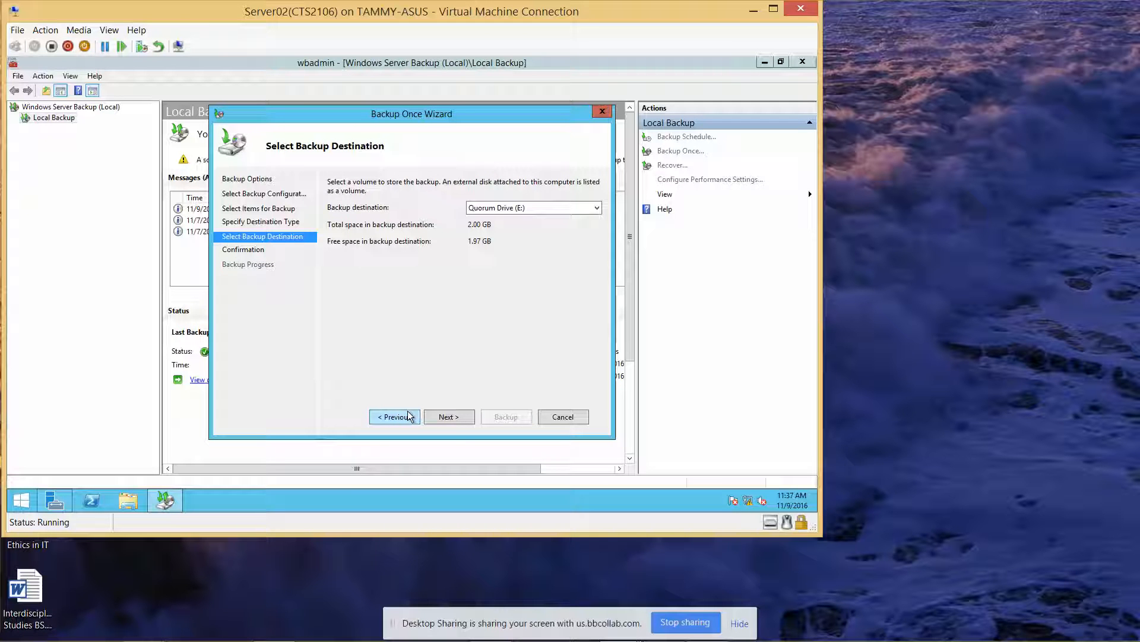
click(447, 415)
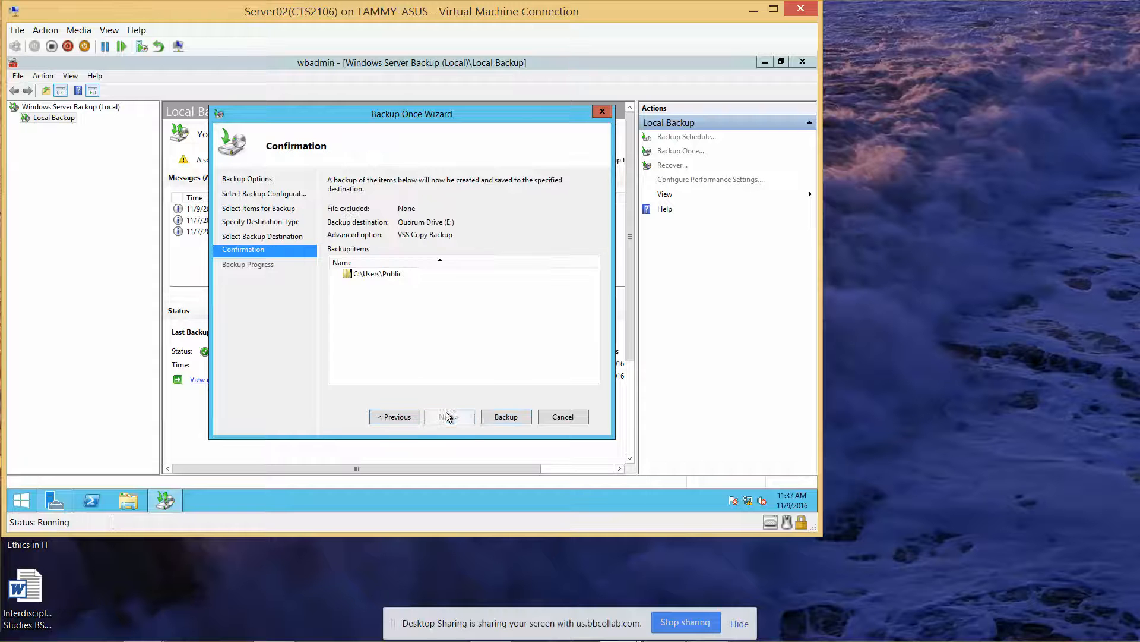
click(507, 416)
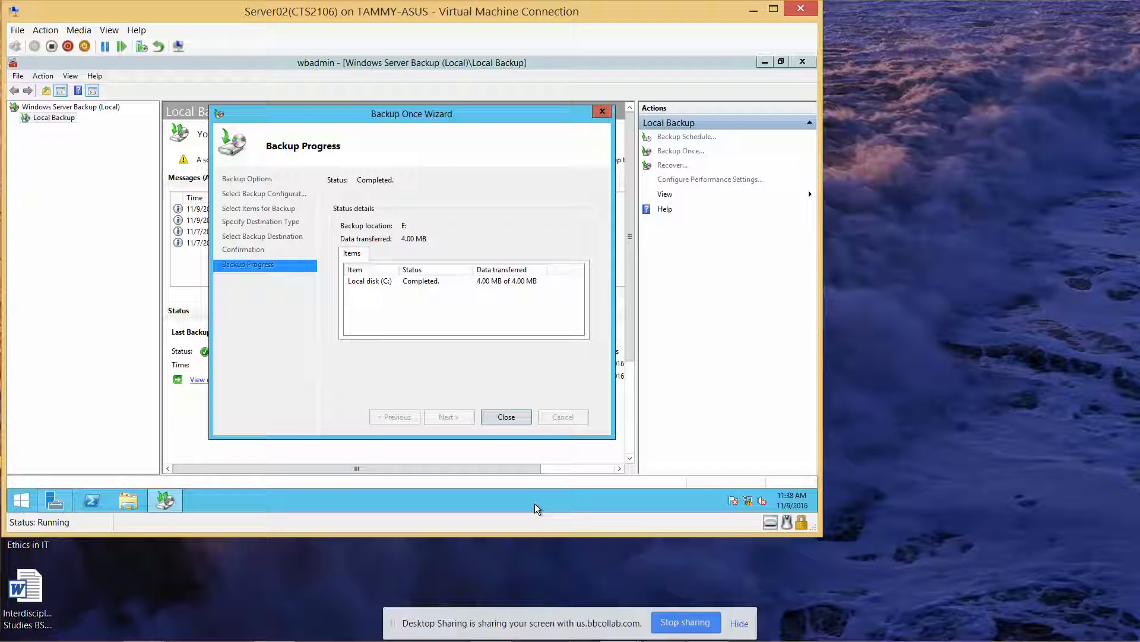
click(513, 416)
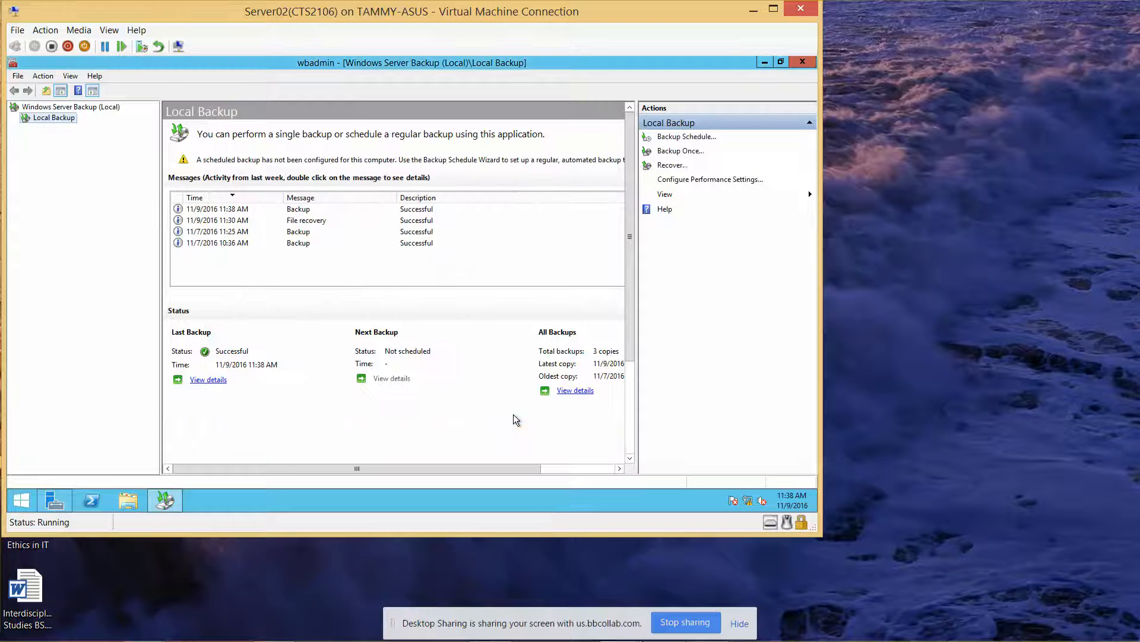
Step: Delete the Public folder from Local Disk (C:)\Users in File Explorer and close the window
click(132, 500)
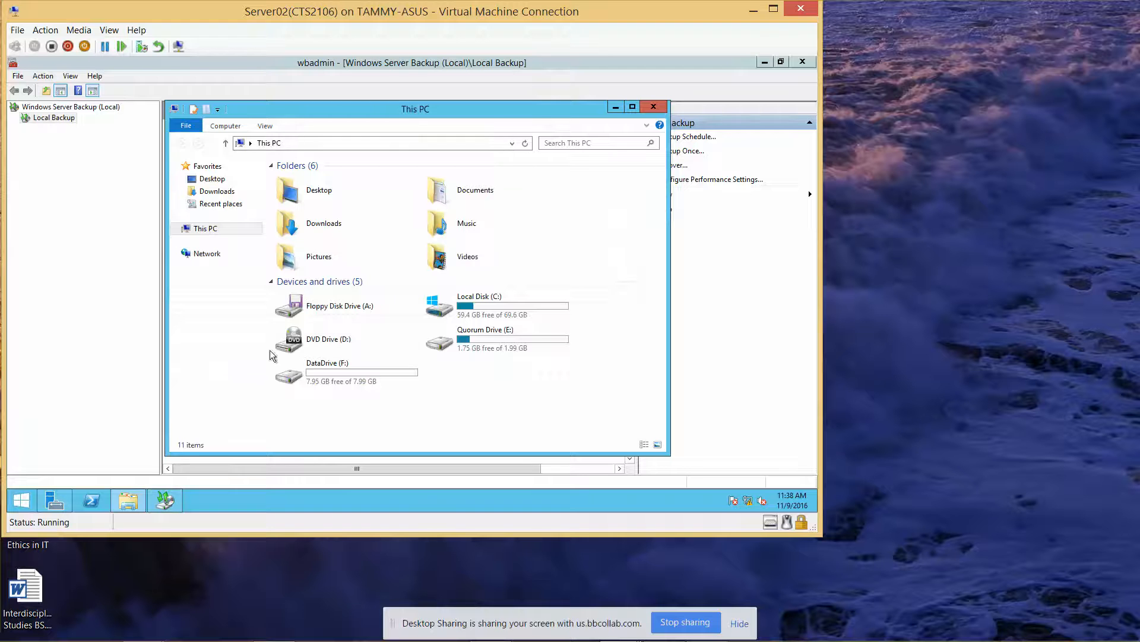
double_click(514, 307)
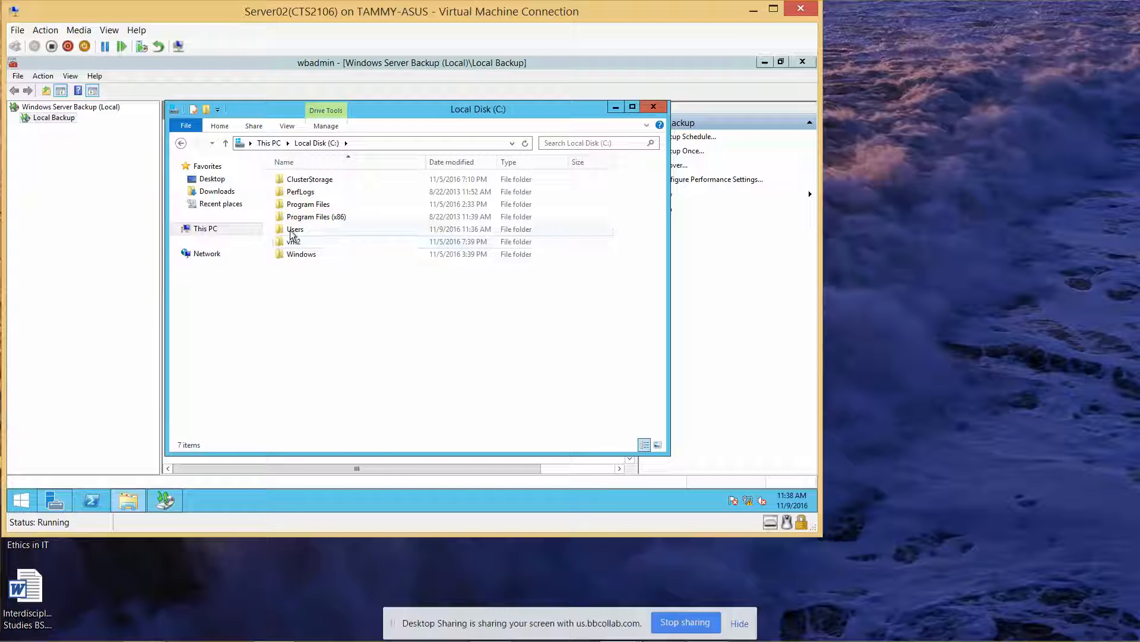
double_click(297, 232)
click(306, 203)
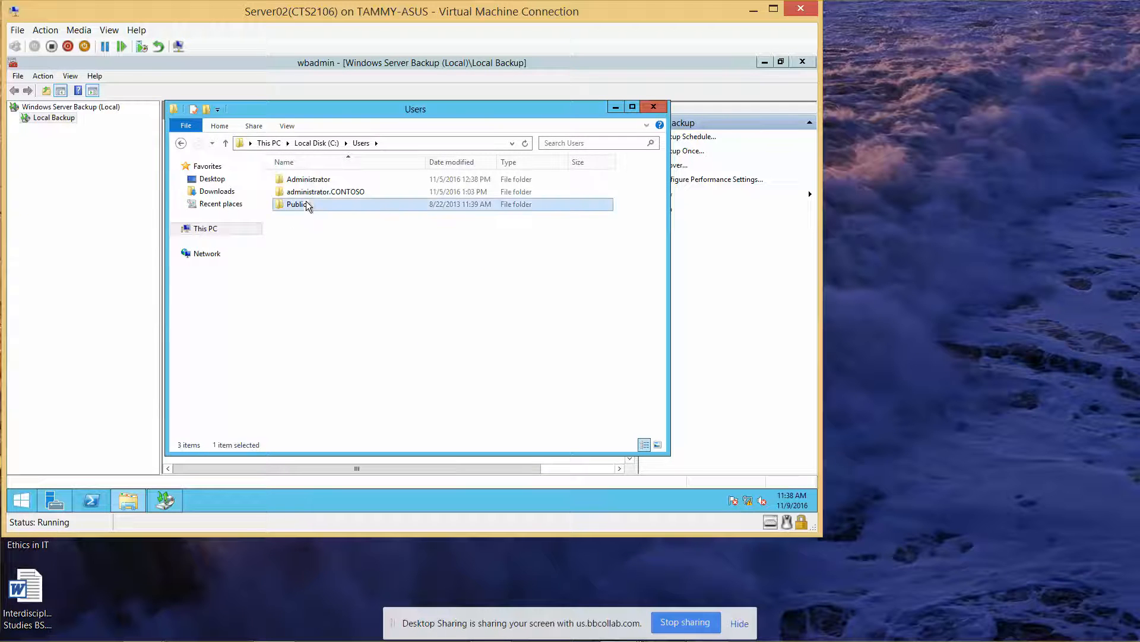
key(Delete)
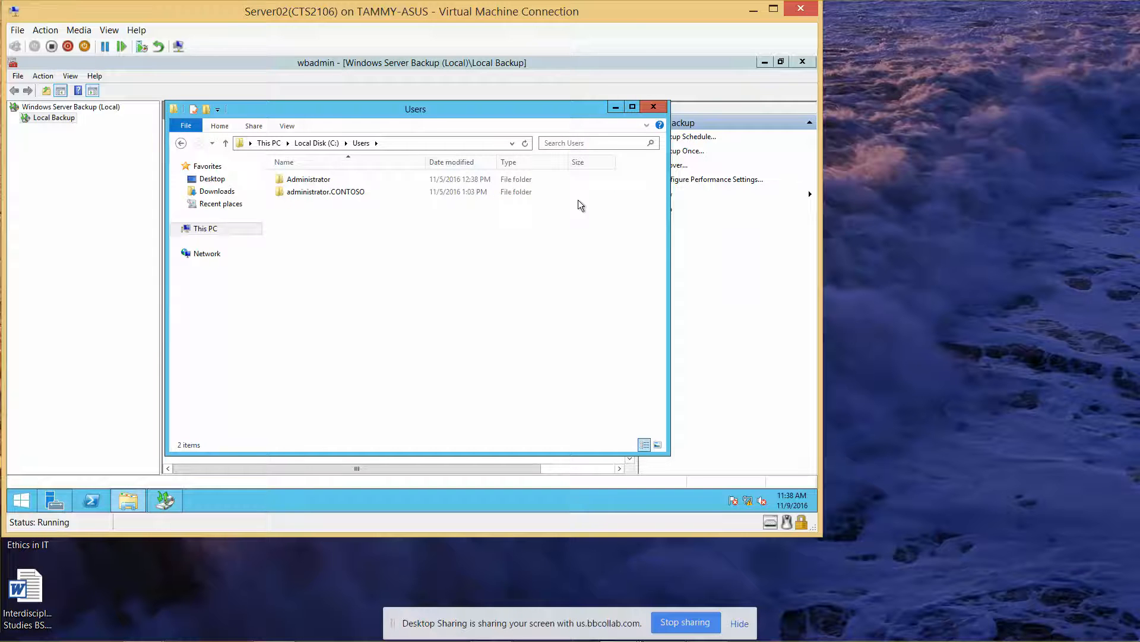
click(653, 105)
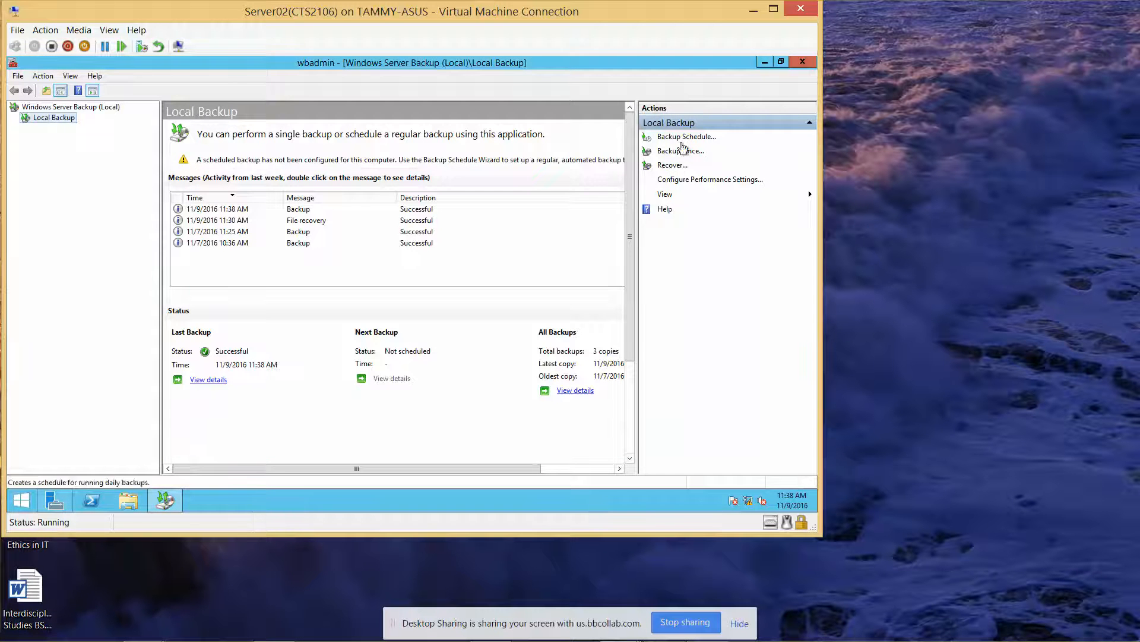
Step: Start a recovery from local Quorum Drive (E:) for Server02, using the 11/9/2016 11:38 AM backup
click(681, 166)
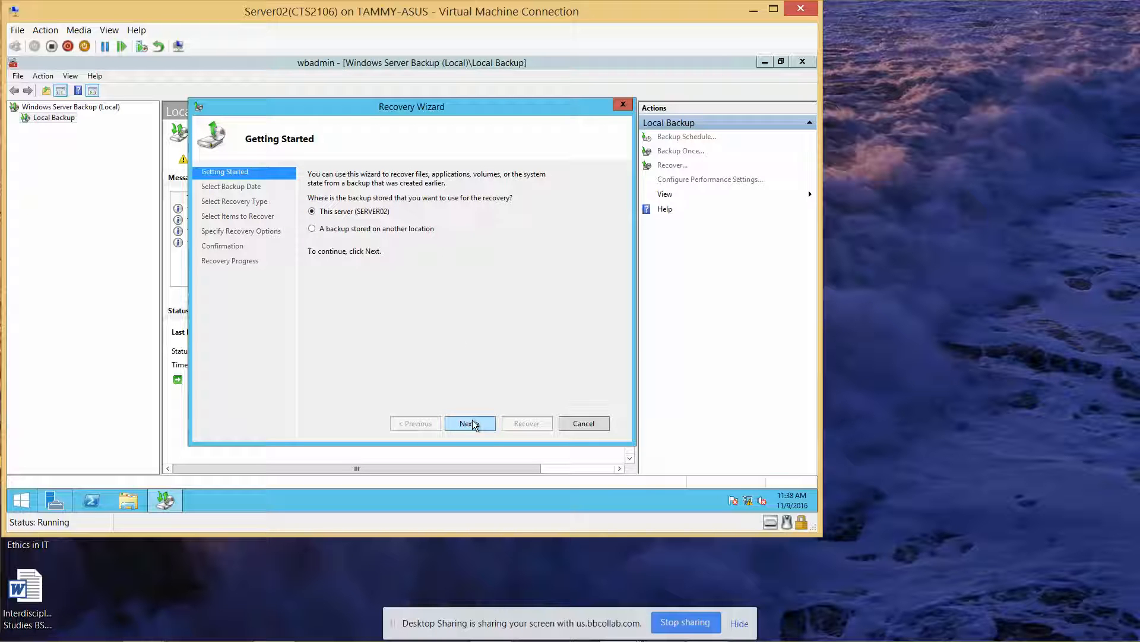
click(312, 229)
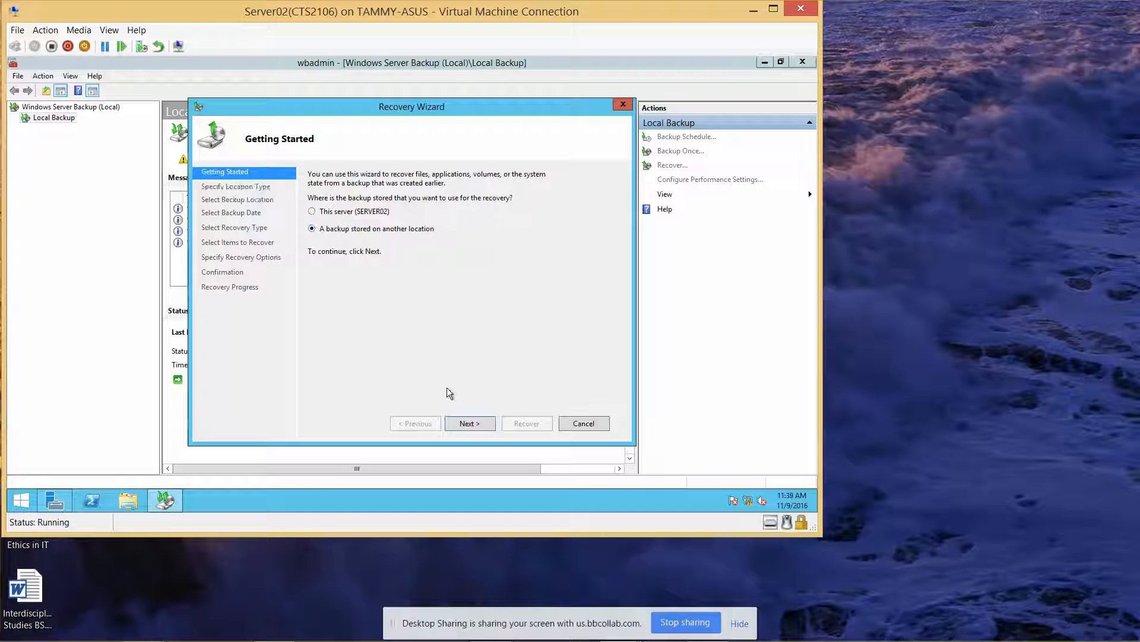
click(474, 423)
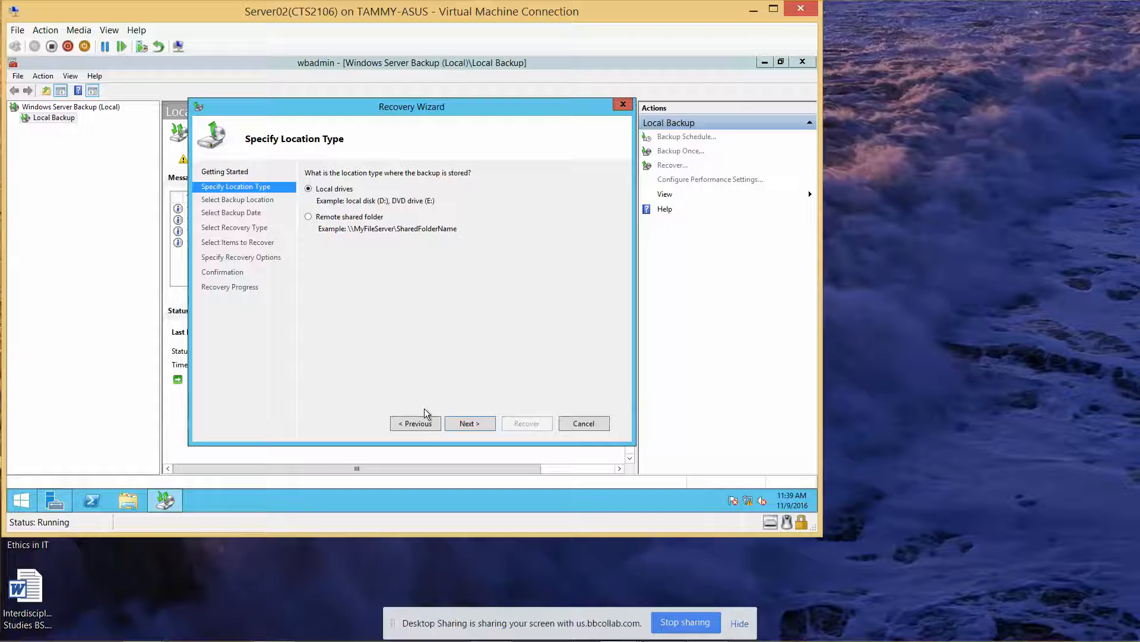
click(471, 423)
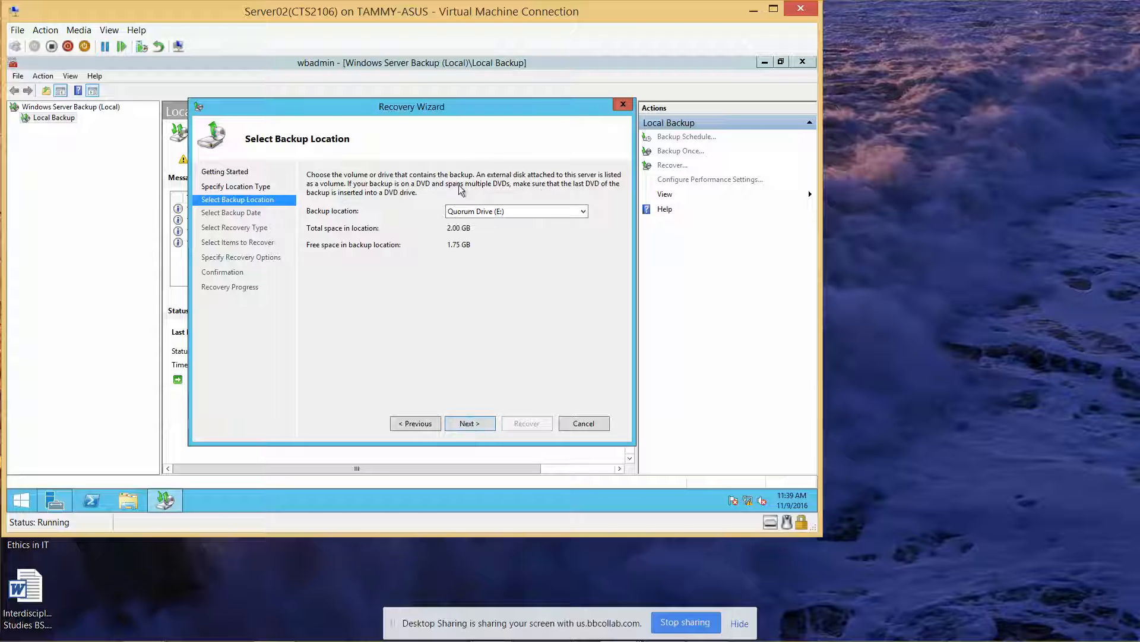
click(477, 421)
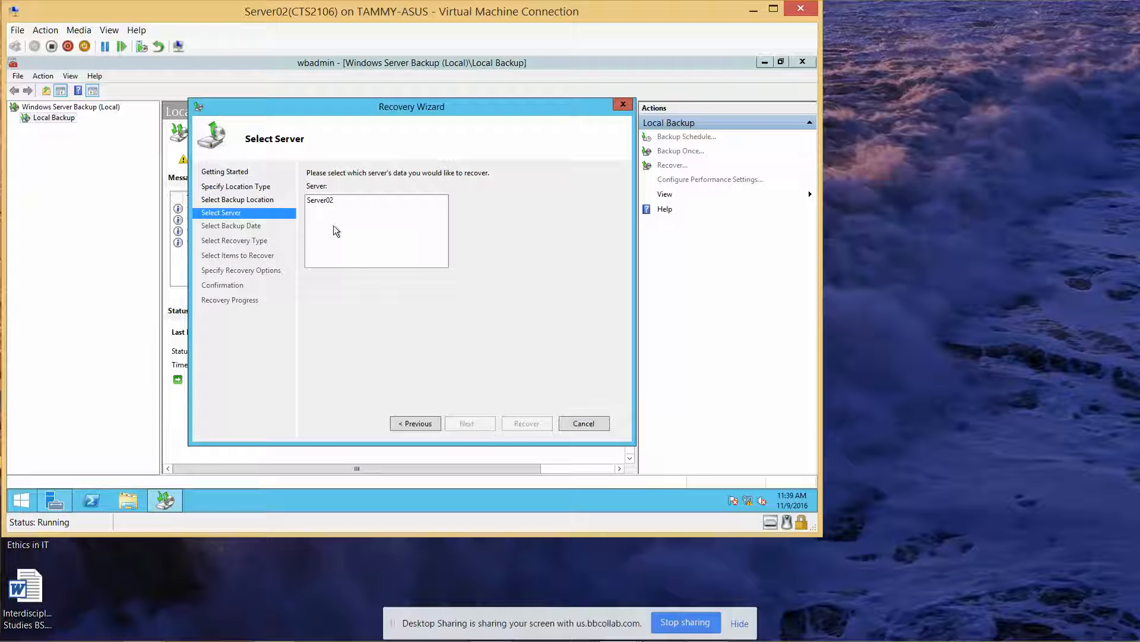
click(315, 200)
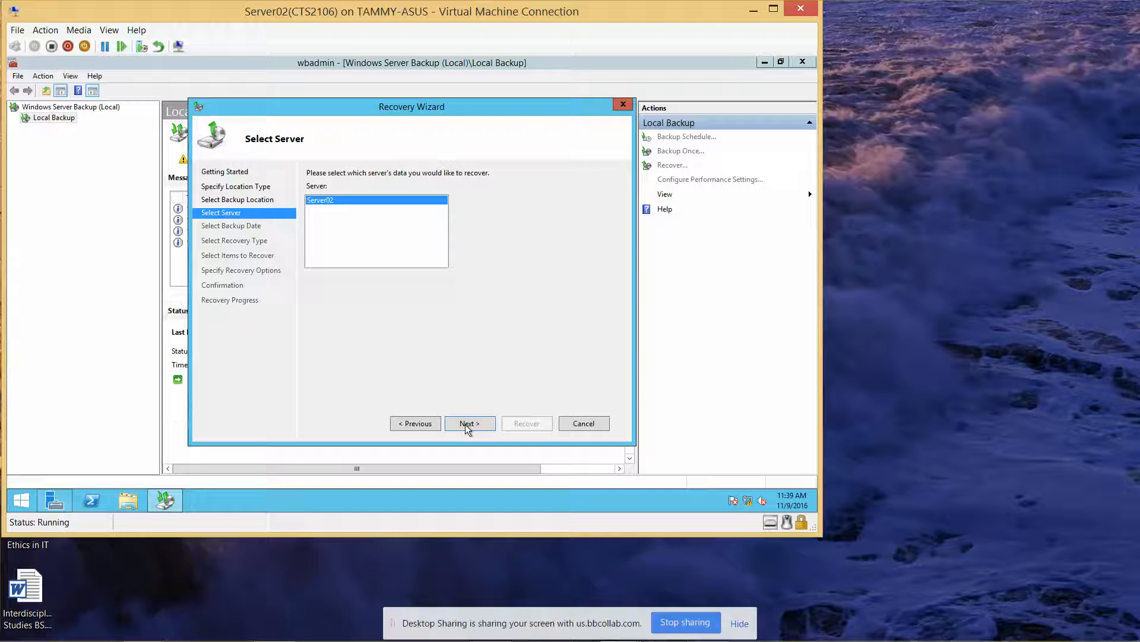
click(466, 424)
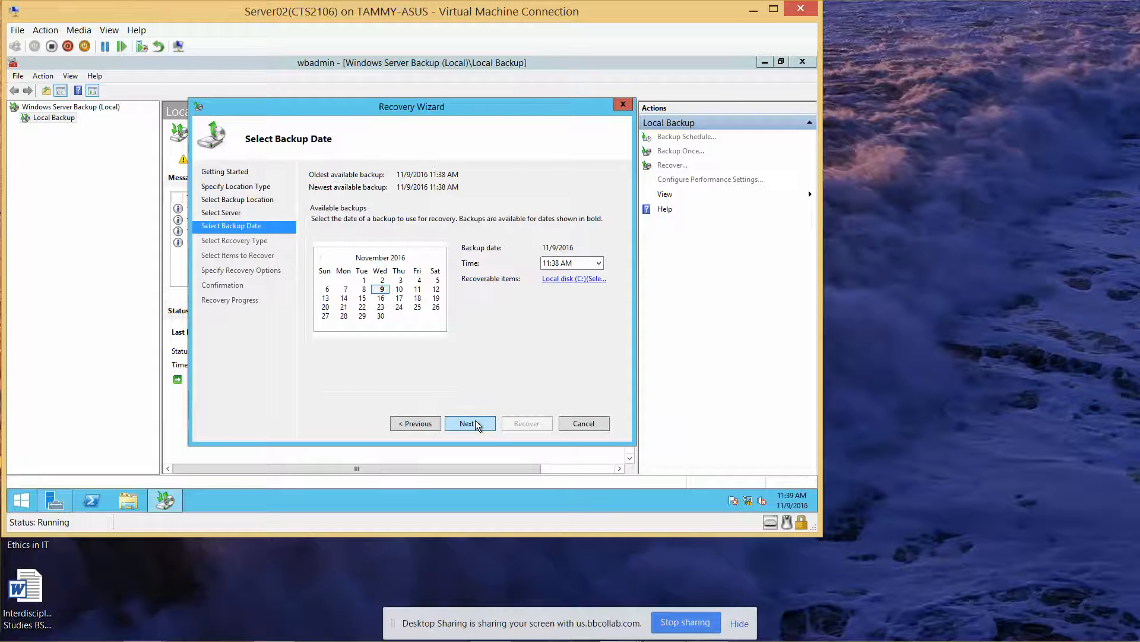
click(475, 423)
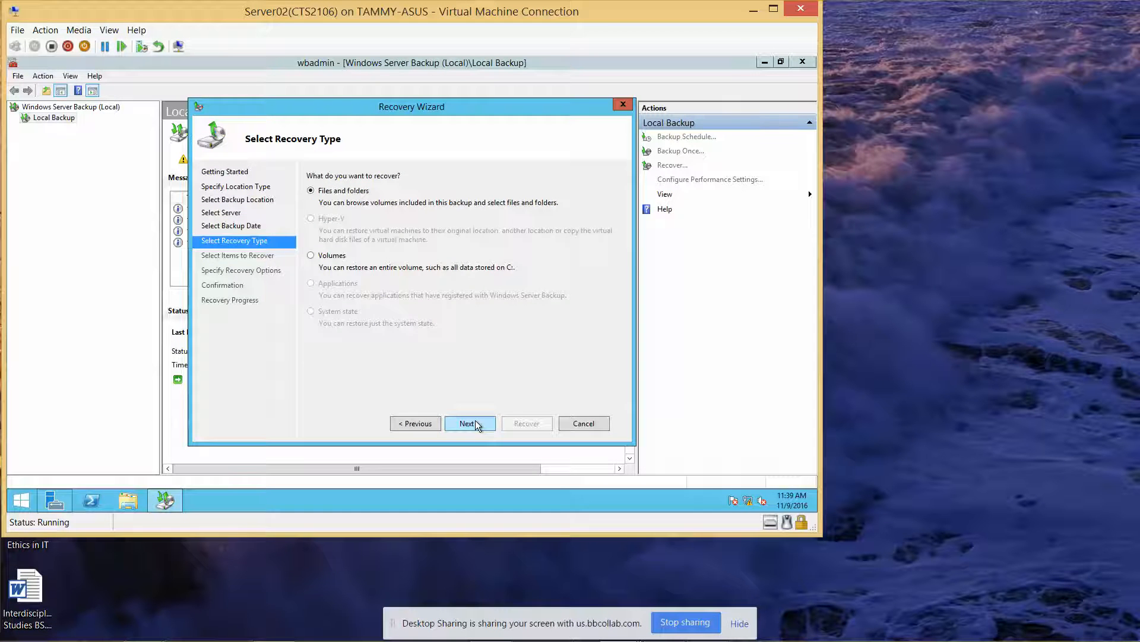
Step: Choose files and folders recovery and select C:\Users\Public from the backup
click(475, 423)
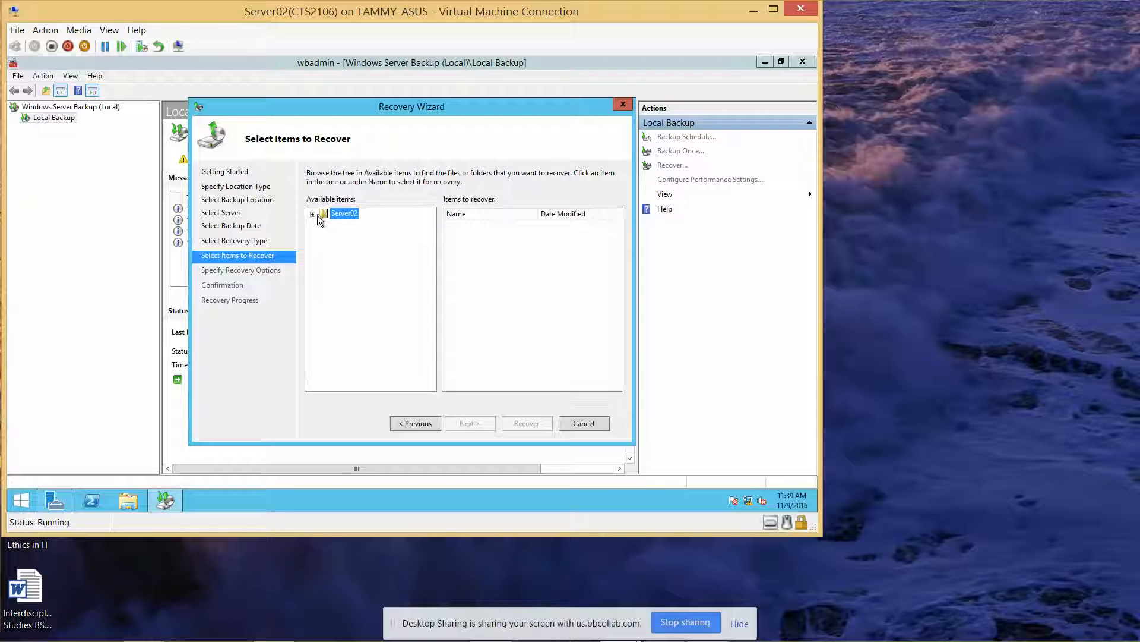
click(313, 214)
click(323, 224)
click(335, 235)
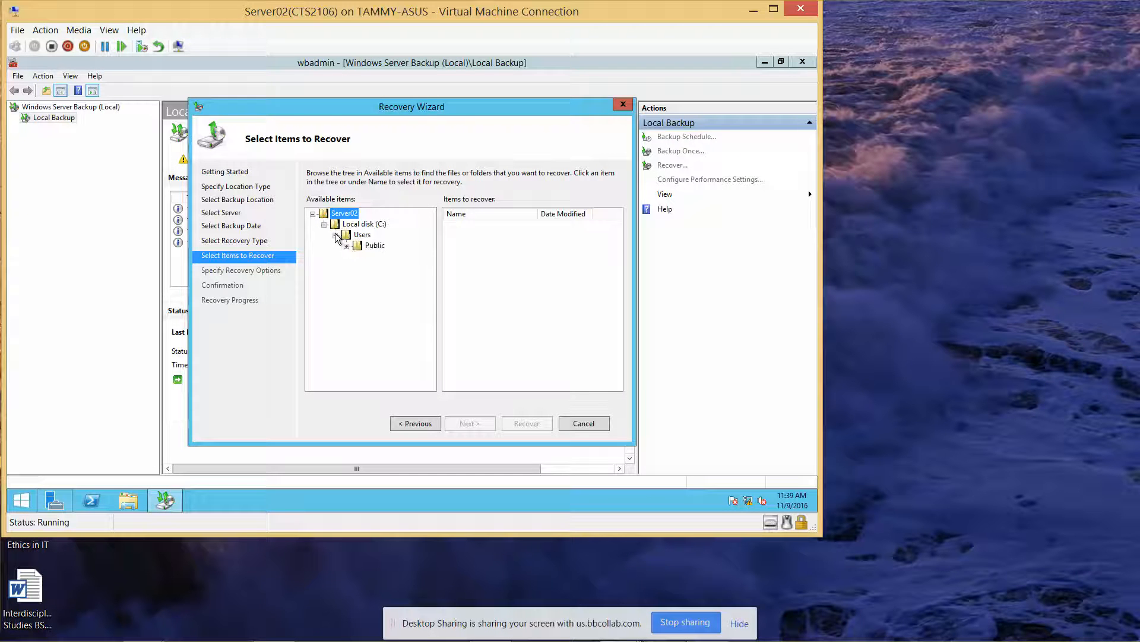
click(364, 245)
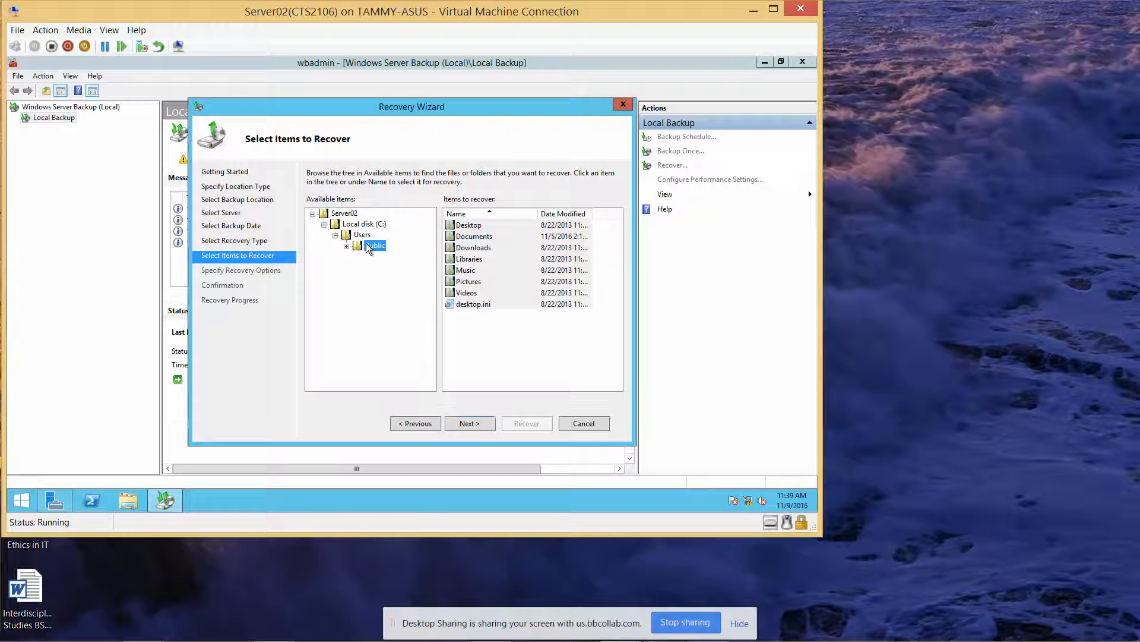
click(469, 423)
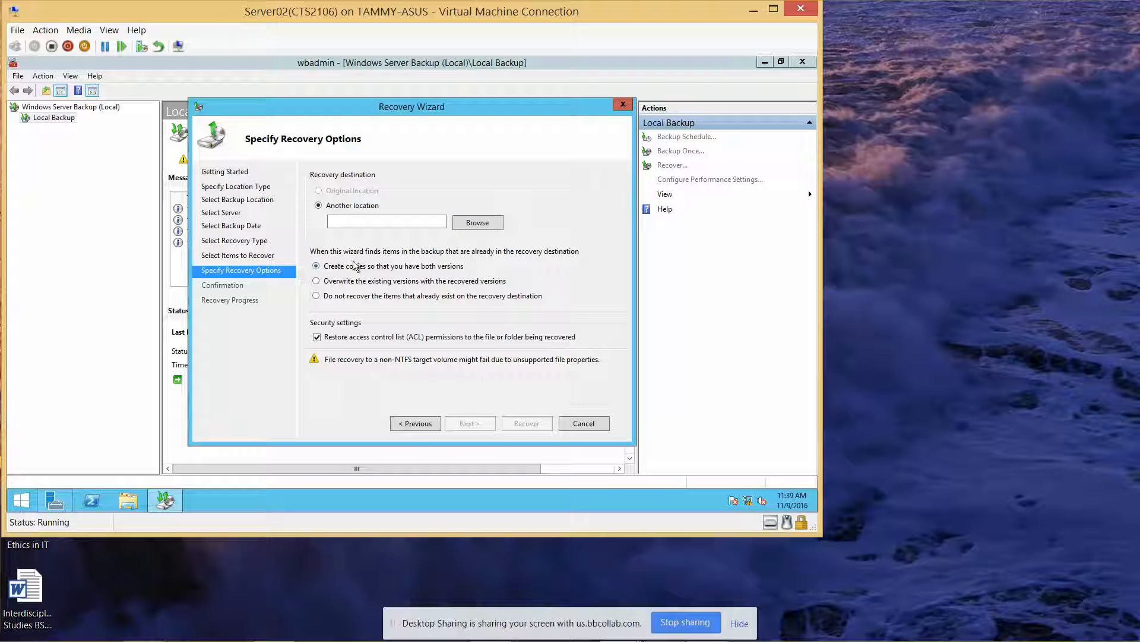
Step: Choose to overwrite existing versions and set C:\Users as the recovery destination
click(316, 281)
click(468, 223)
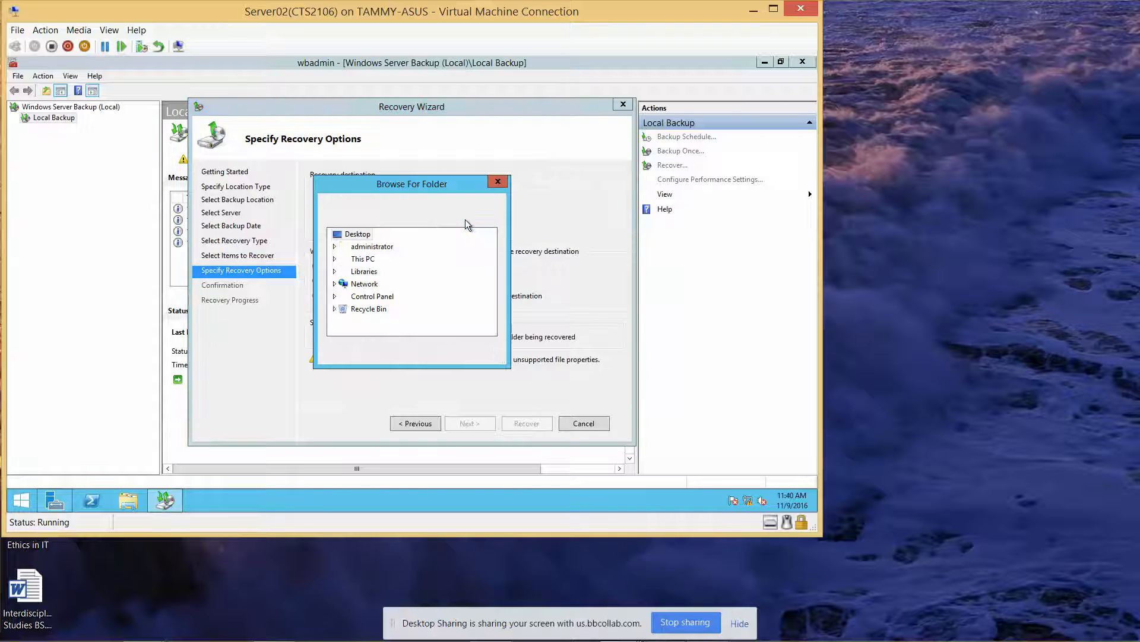
double_click(358, 261)
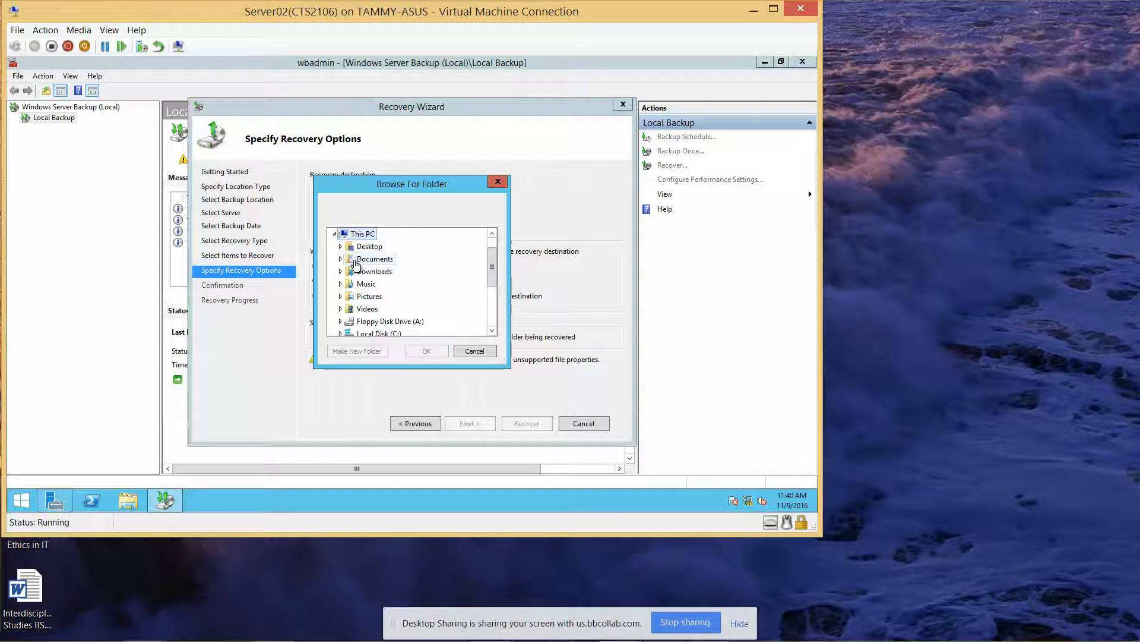
double_click(386, 332)
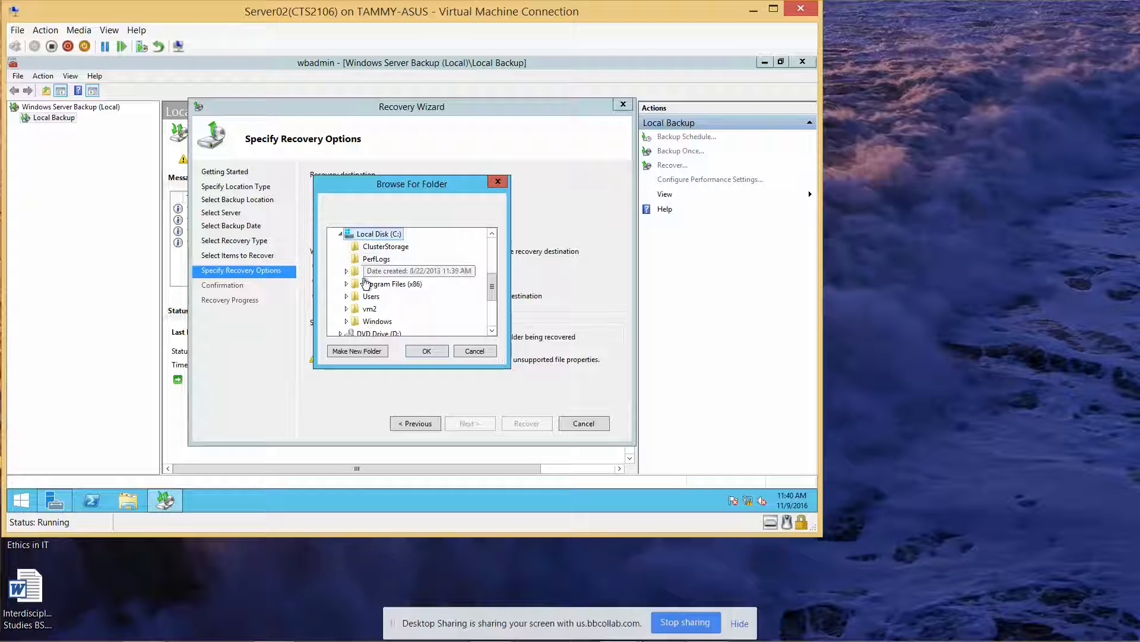
double_click(369, 297)
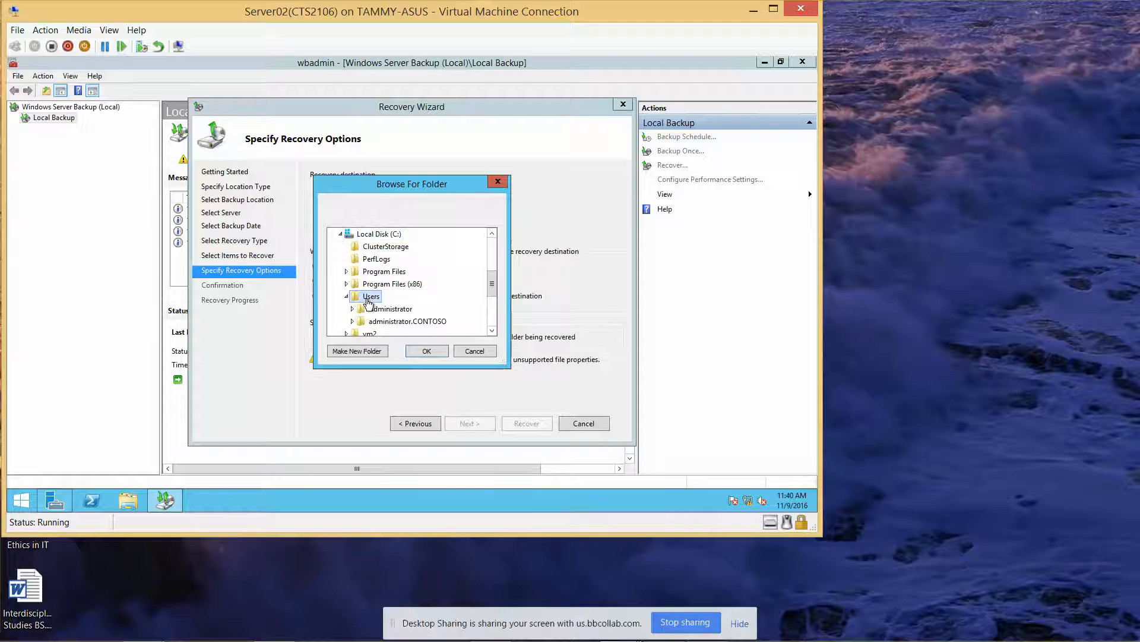
click(420, 349)
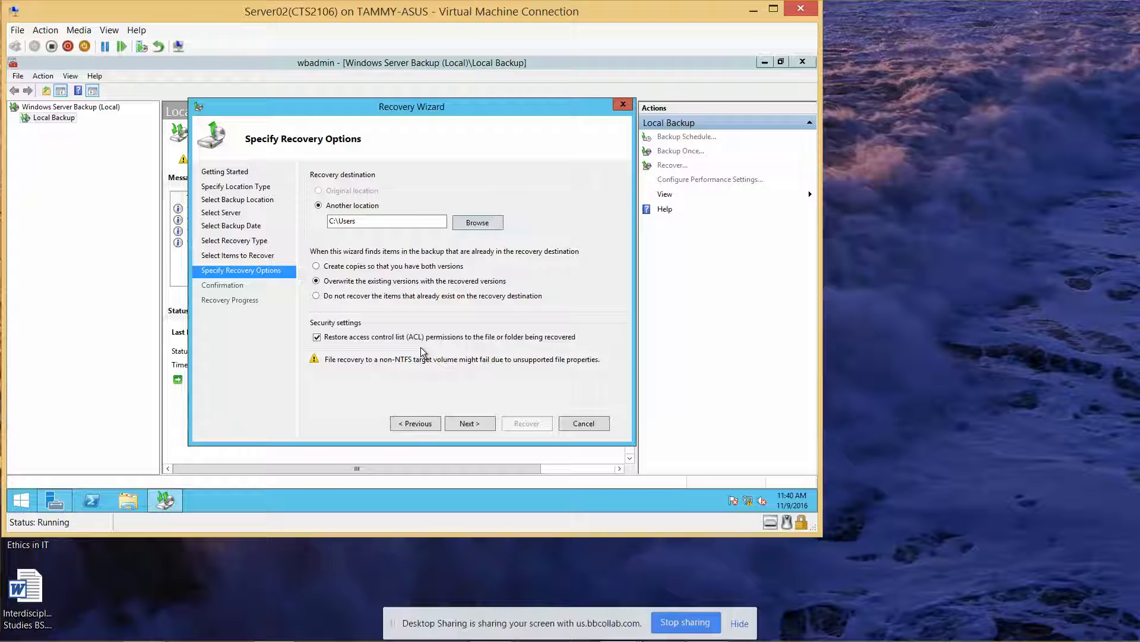
Step: Confirm the summary to start recovering the Public items, then bring up File Explorer
click(468, 423)
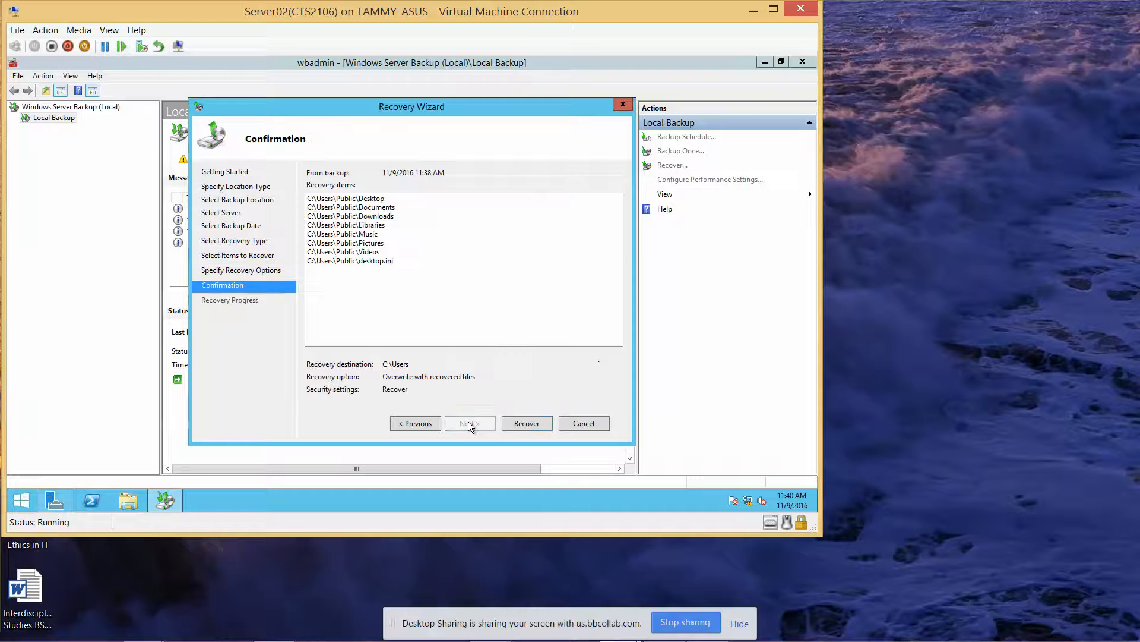
click(527, 423)
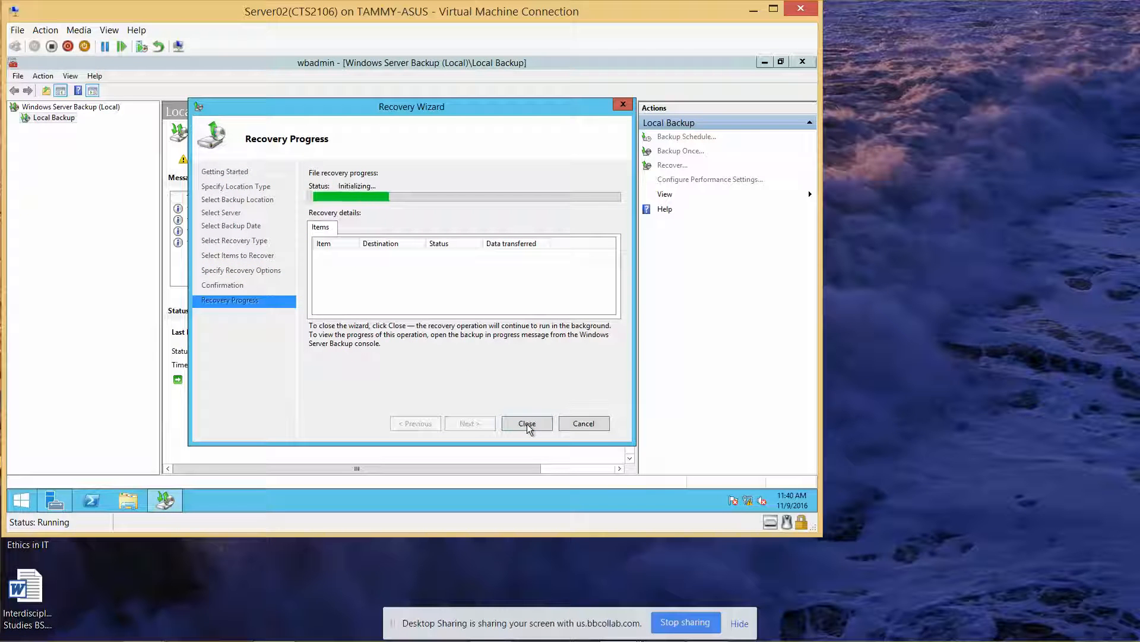
click(125, 499)
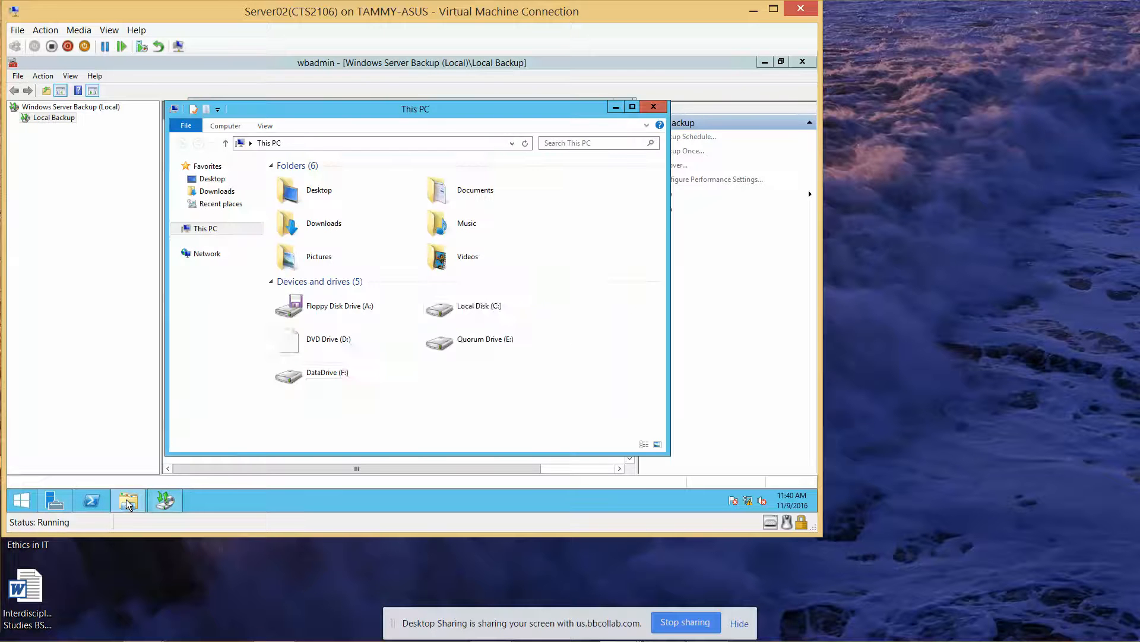
Step: Create a new folder named 'Public' inside C:\Users
double_click(513, 301)
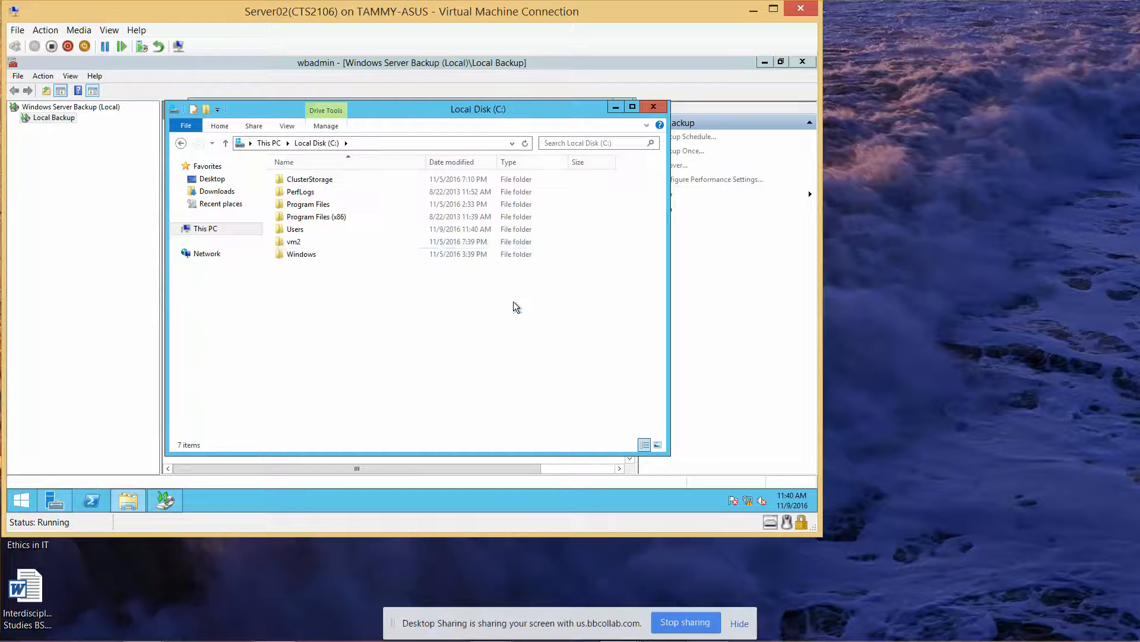
double_click(304, 233)
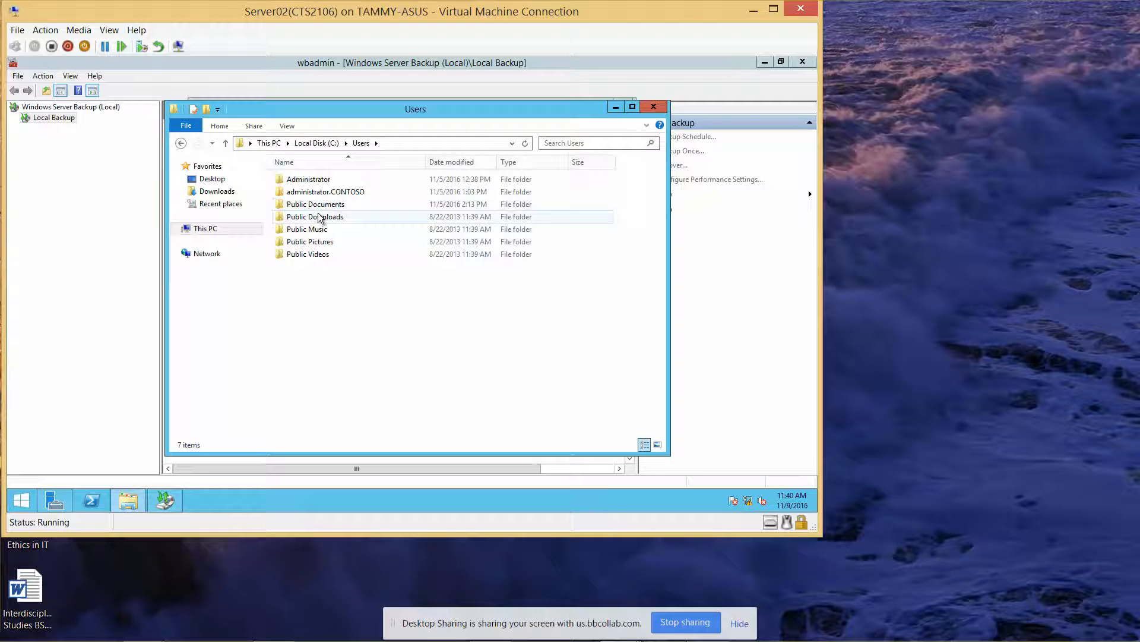
right_click(322, 271)
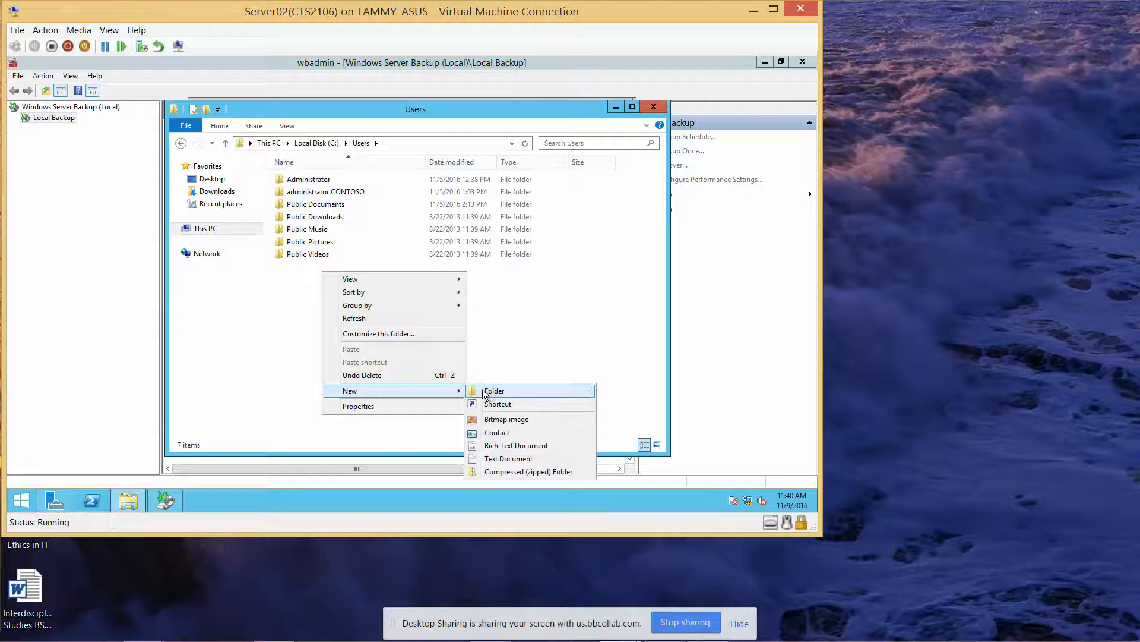
mouse_move(354, 391)
click(489, 391)
text(Public)
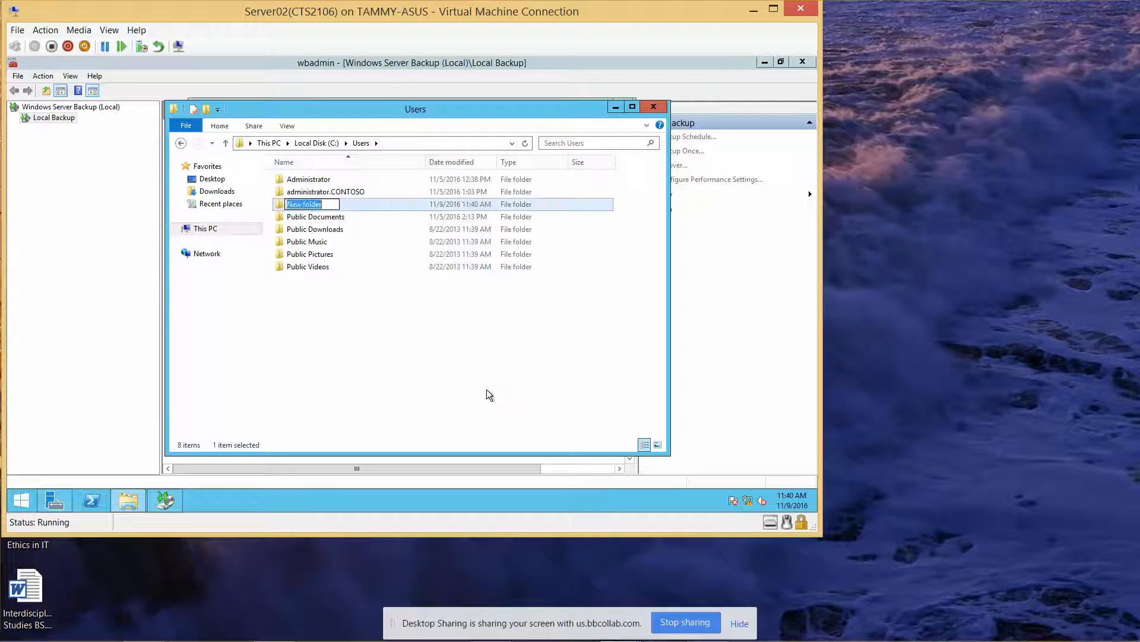
key(Return)
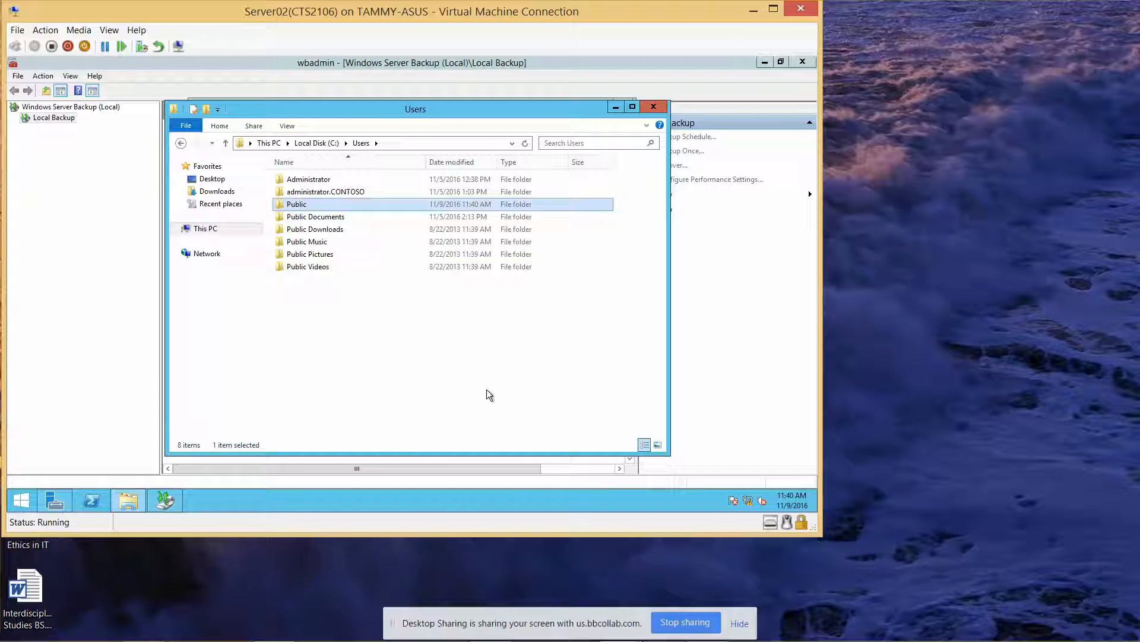
Step: Move the five restored Public folders into the new Public folder and close Explorer
key(Down)
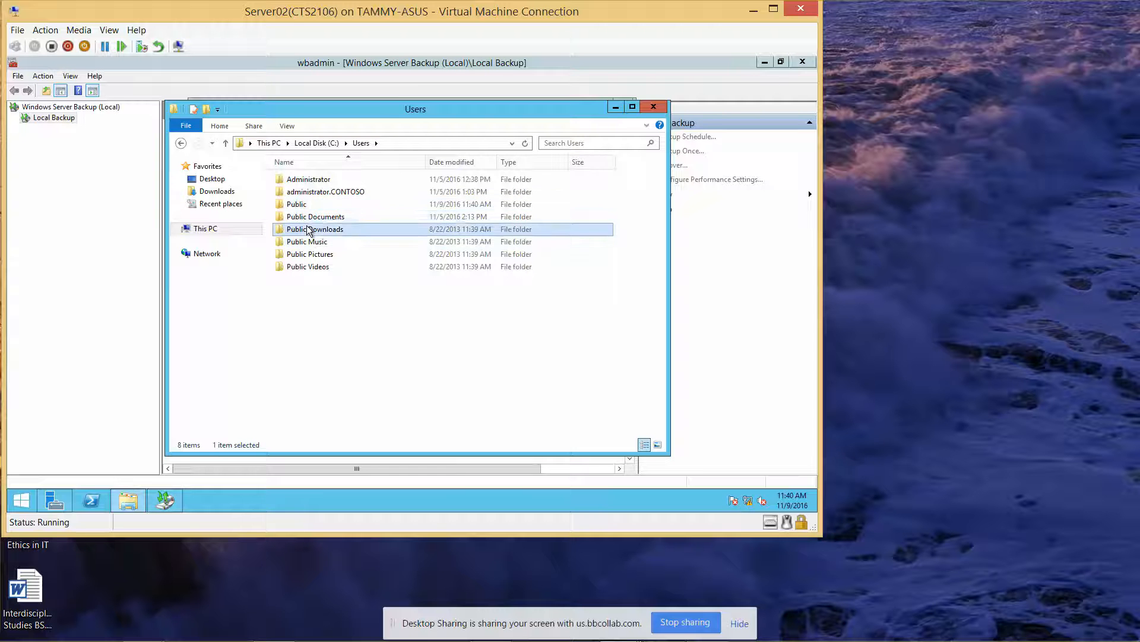
key(shift+Down)
key(shift+Down)
key(shift+Down)
key(shift+Down)
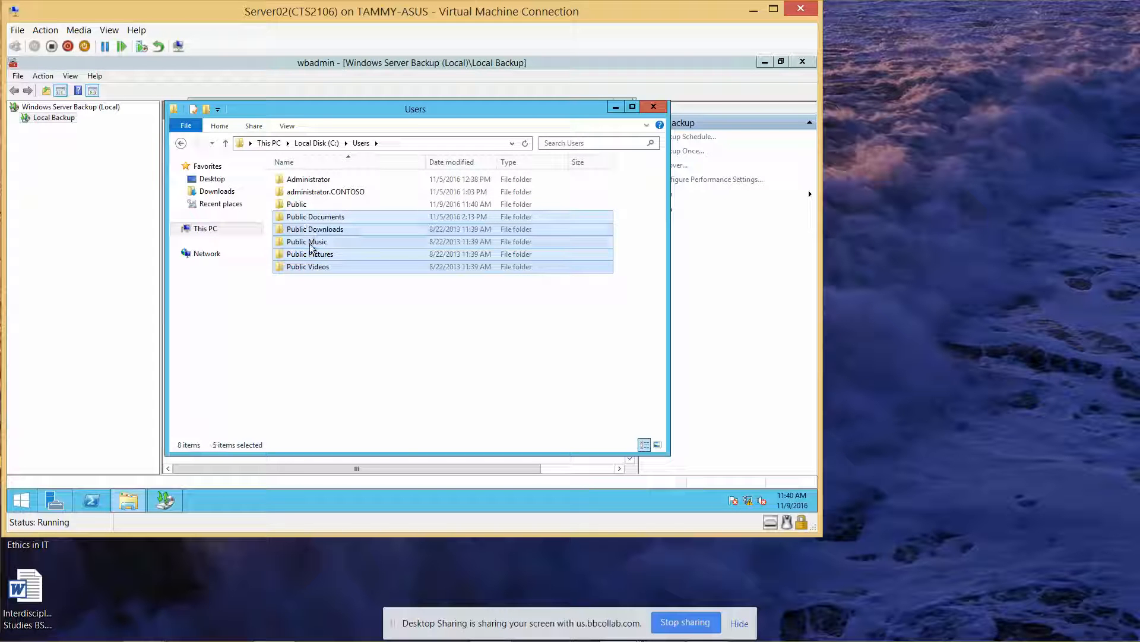
drag(313, 243, 312, 207)
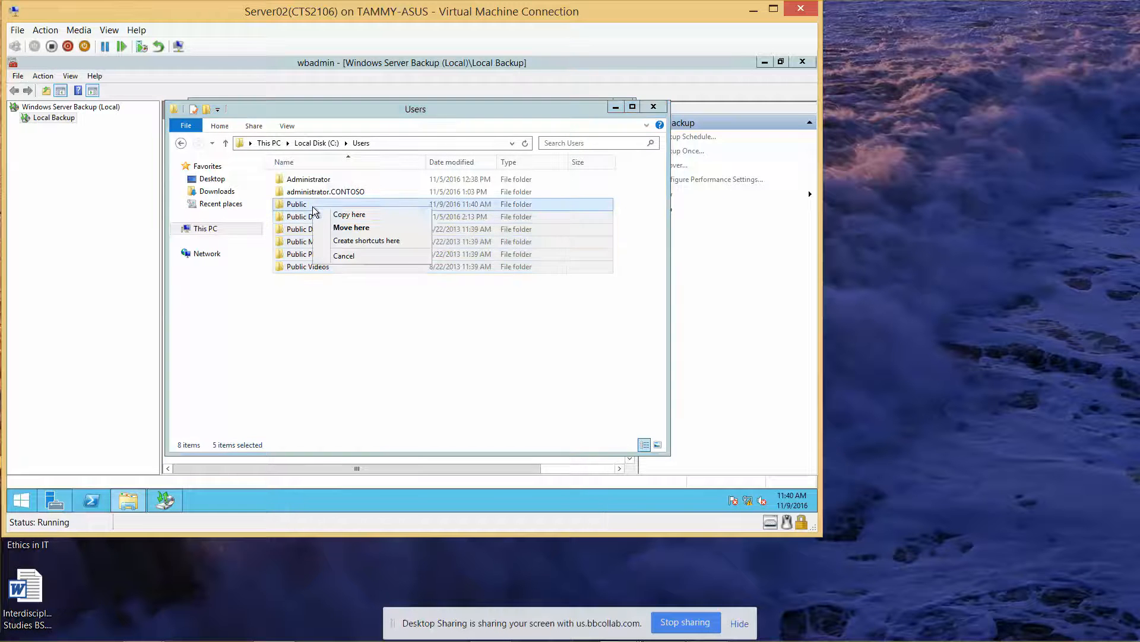
click(341, 227)
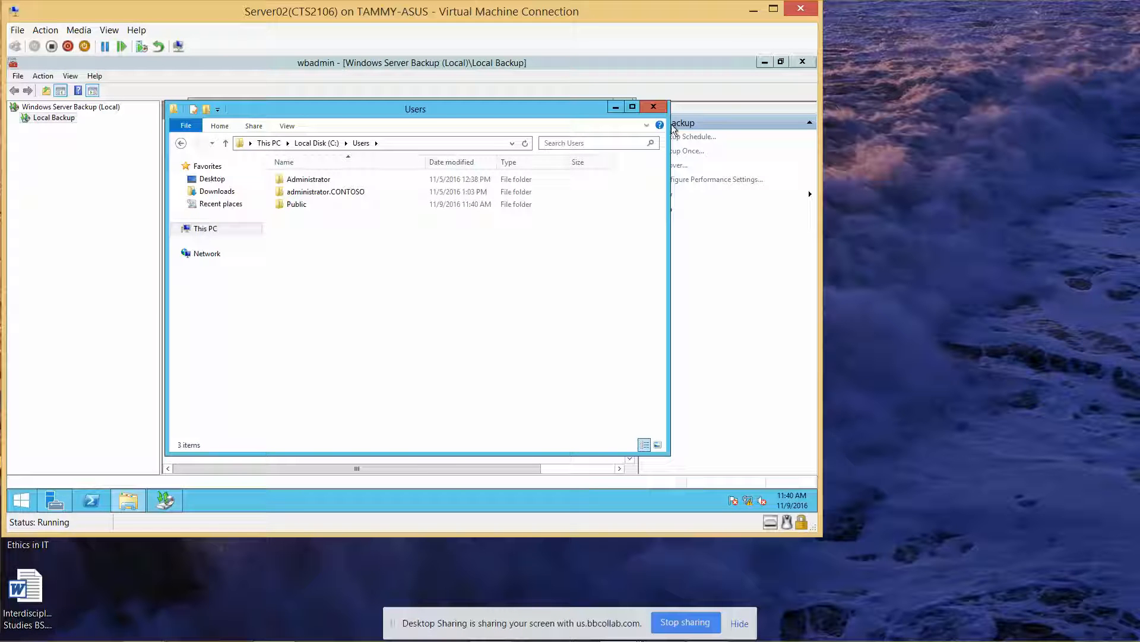
click(653, 106)
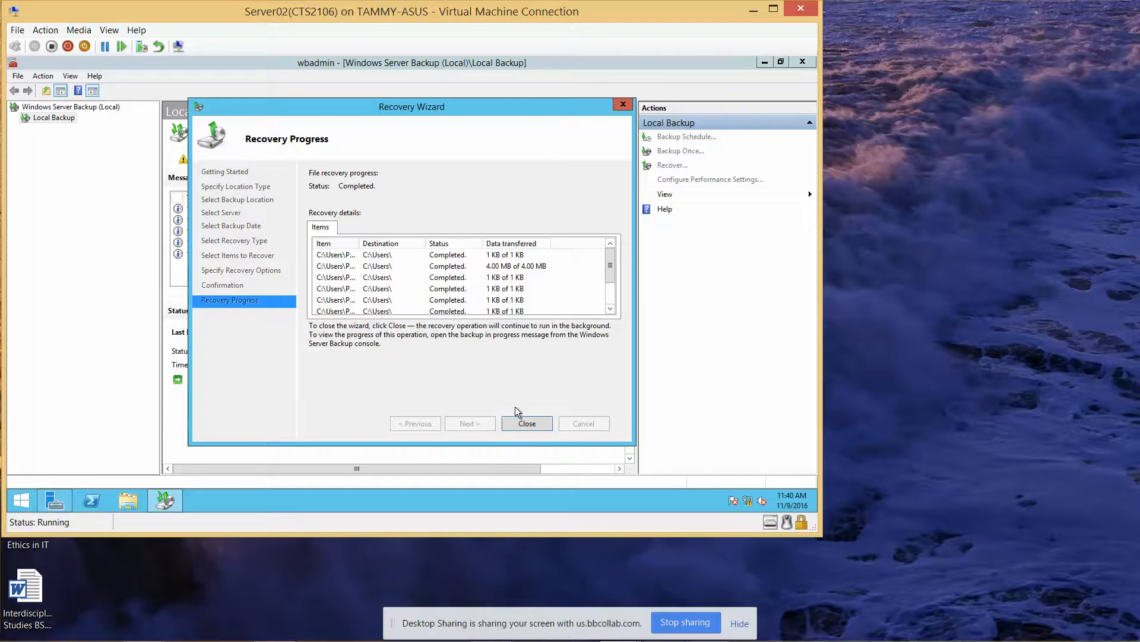
Step: Close the completed file recovery and view details of the 11/7/2016 10:36 AM backup
click(527, 424)
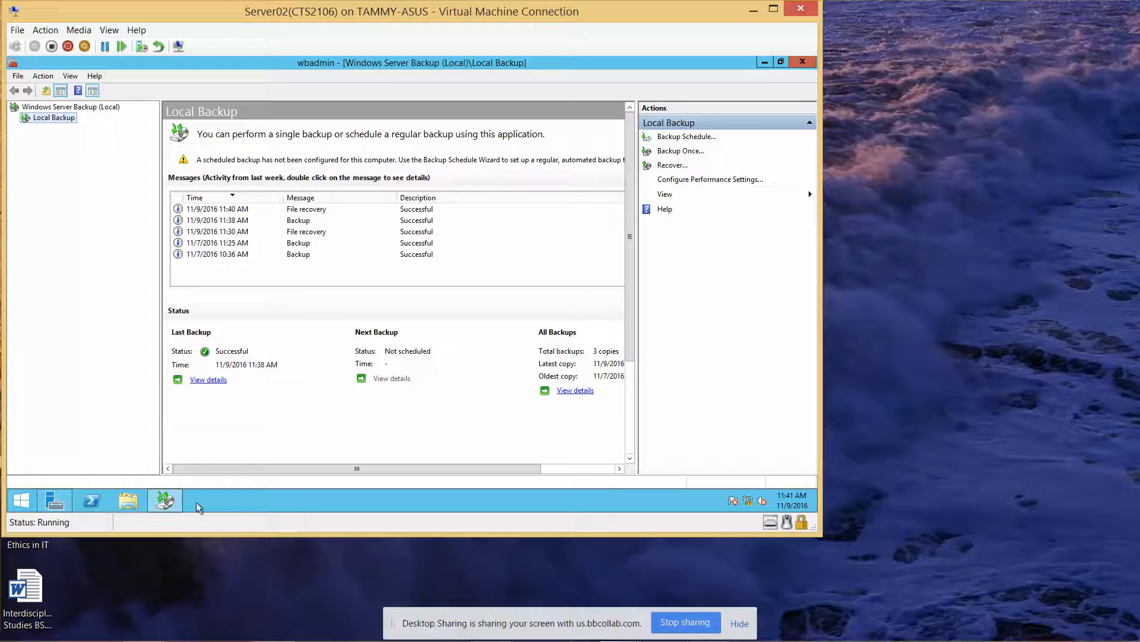
click(219, 255)
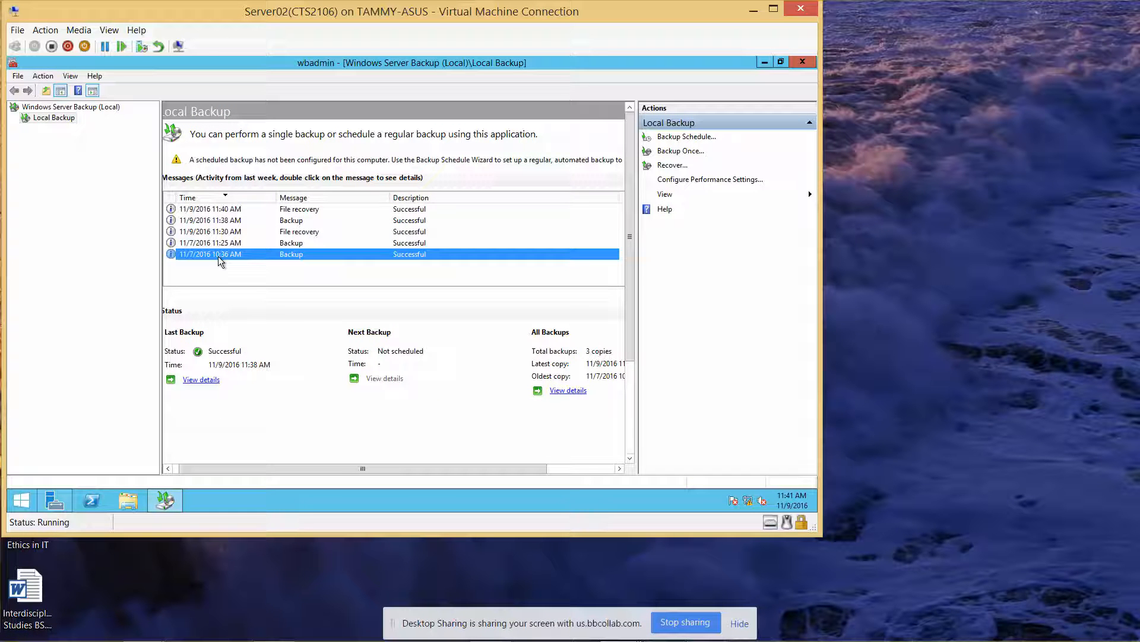
double_click(219, 256)
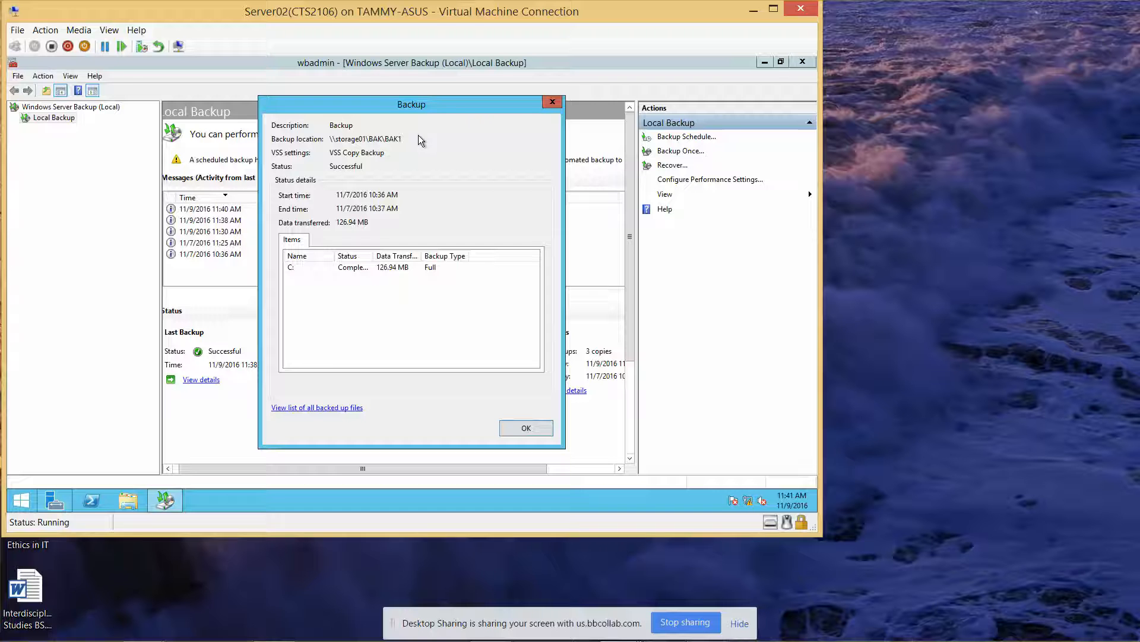
click(551, 102)
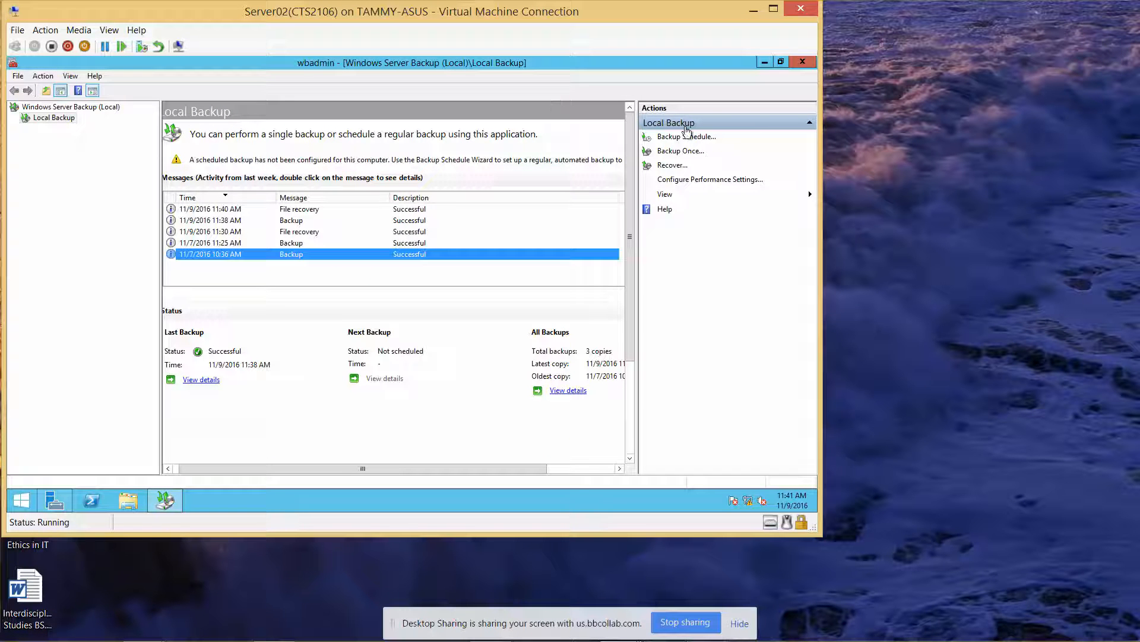
Step: Relaunch the Recovery Wizard after cancelling once, and get past Getting Started
click(680, 166)
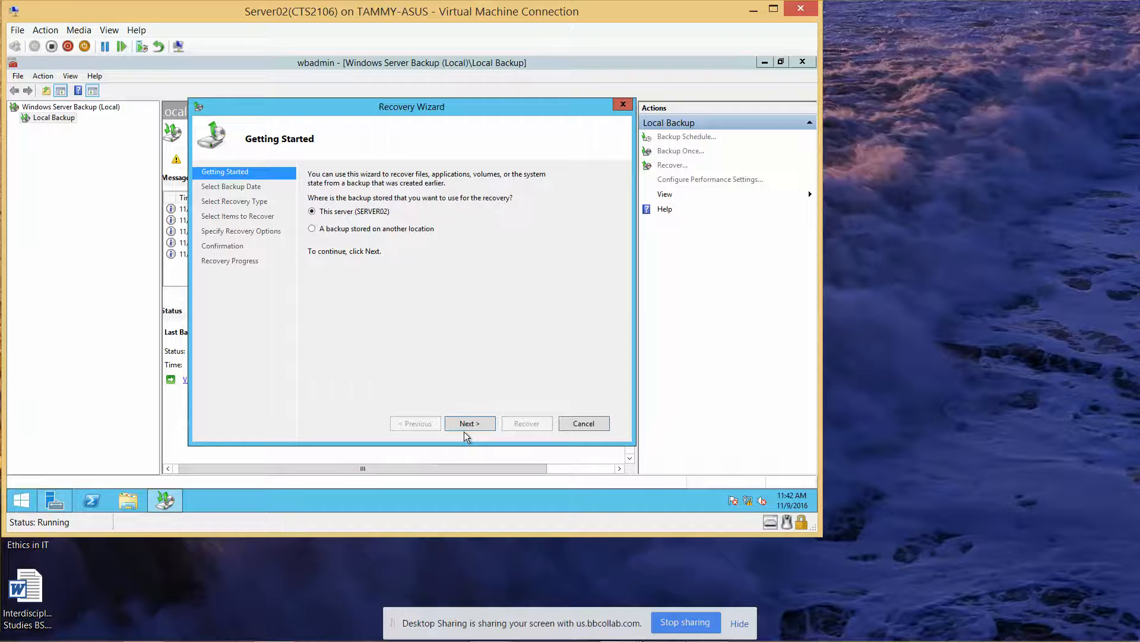
click(586, 424)
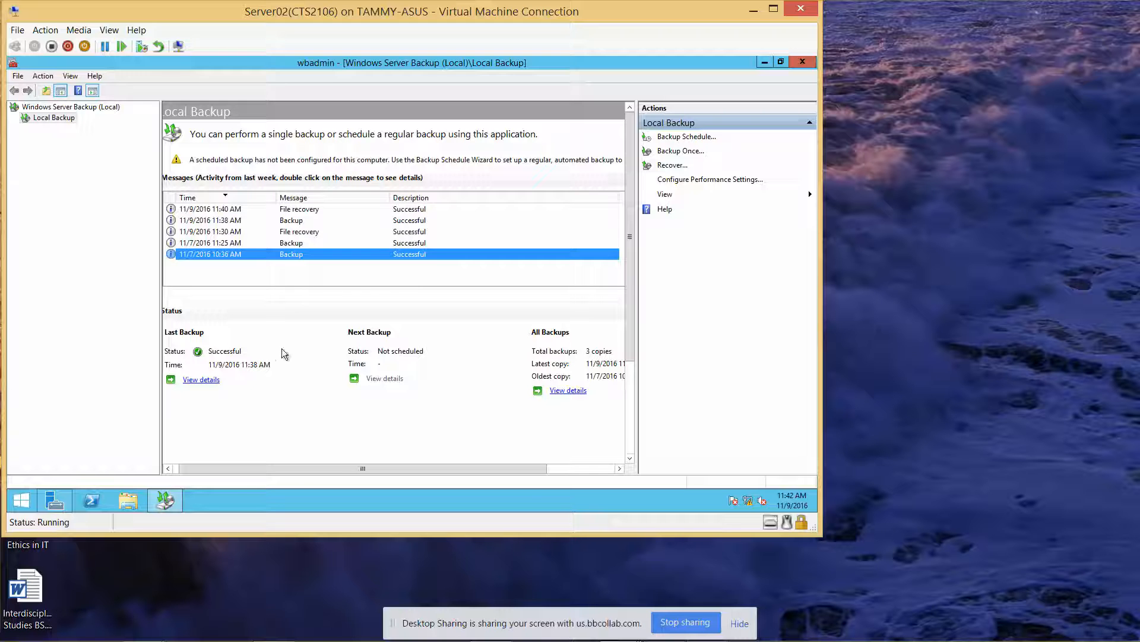
click(670, 166)
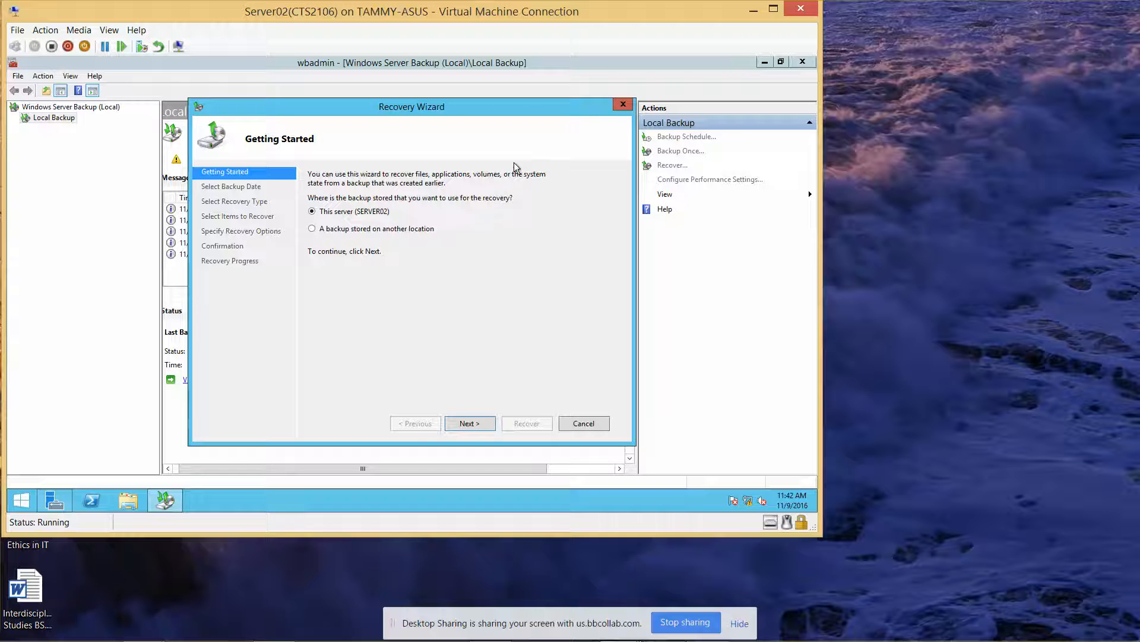
click(469, 423)
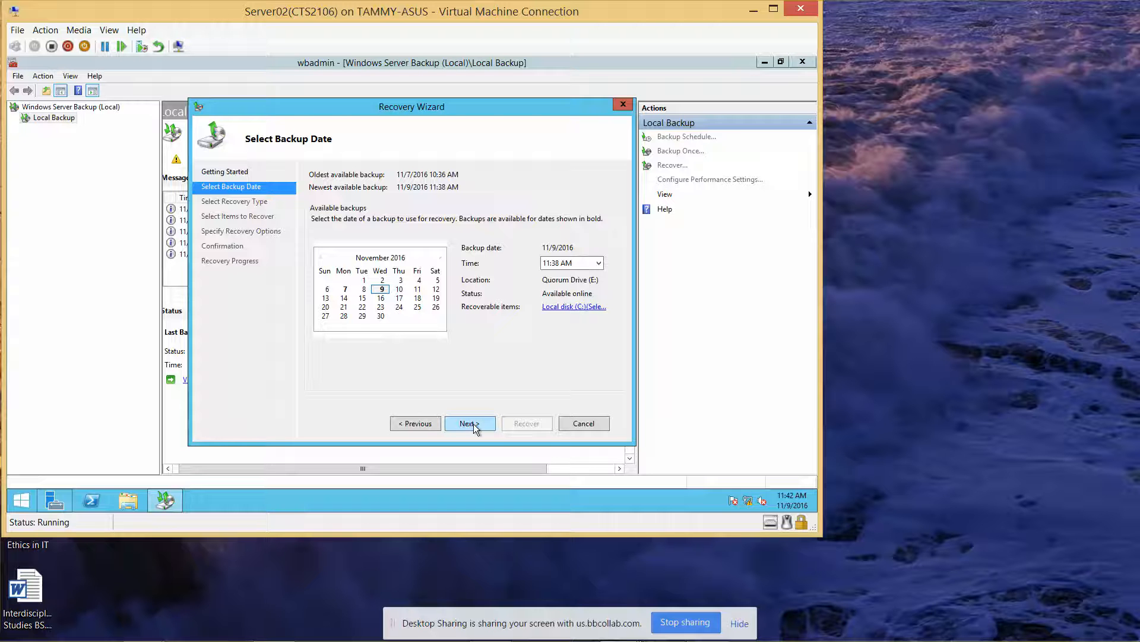
Step: Select the 11/7/2016 backup with the 11:25 AM time and continue
click(345, 289)
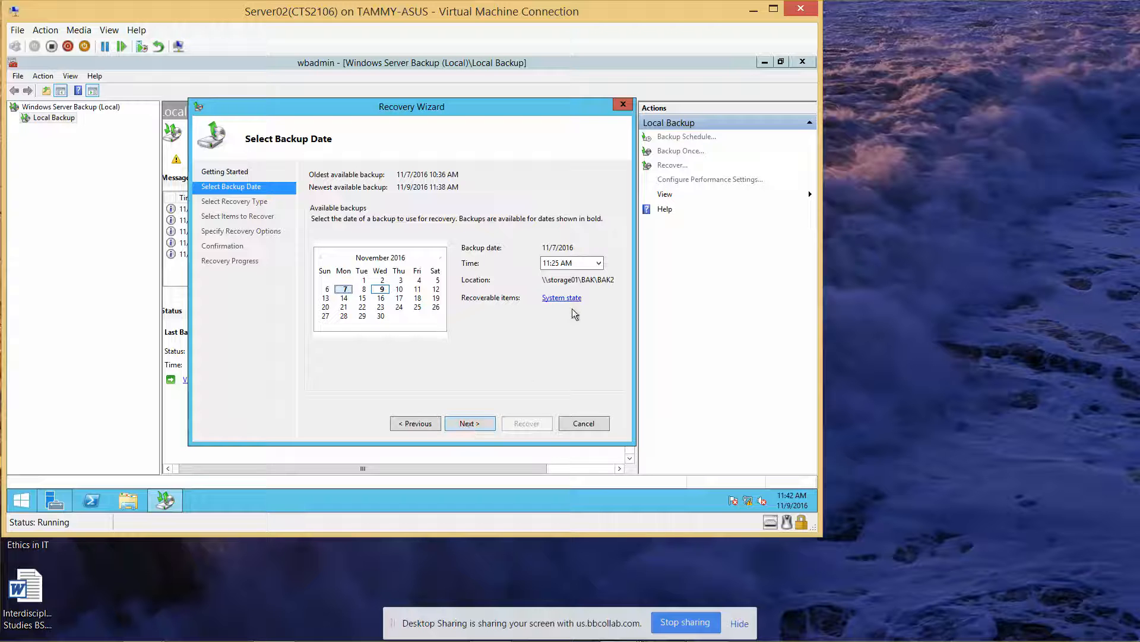
click(600, 265)
click(601, 267)
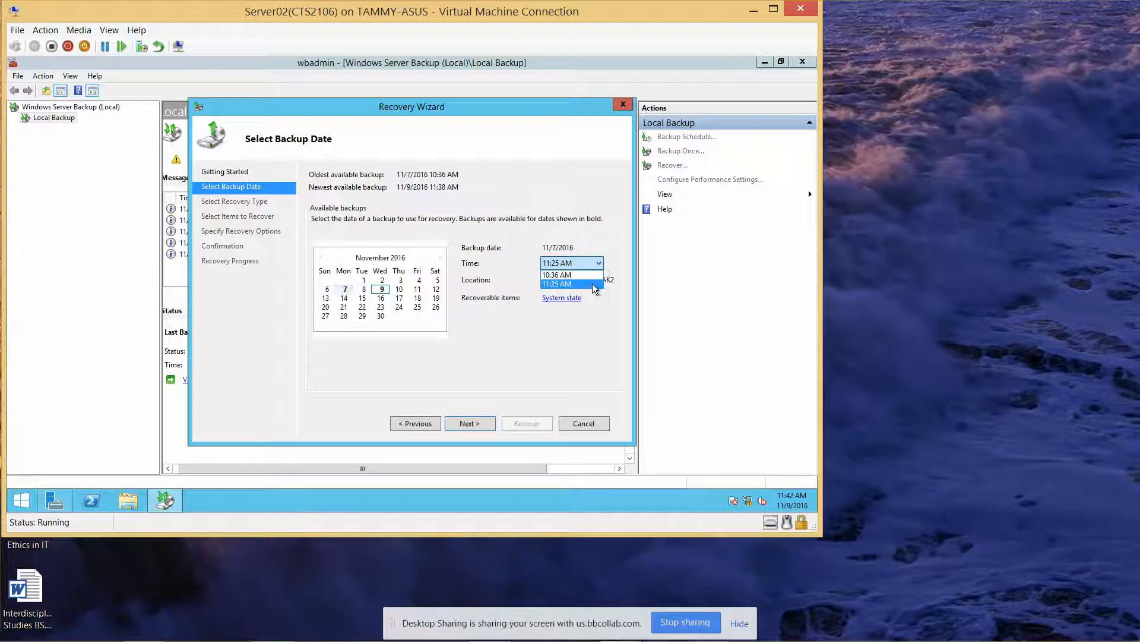
click(594, 284)
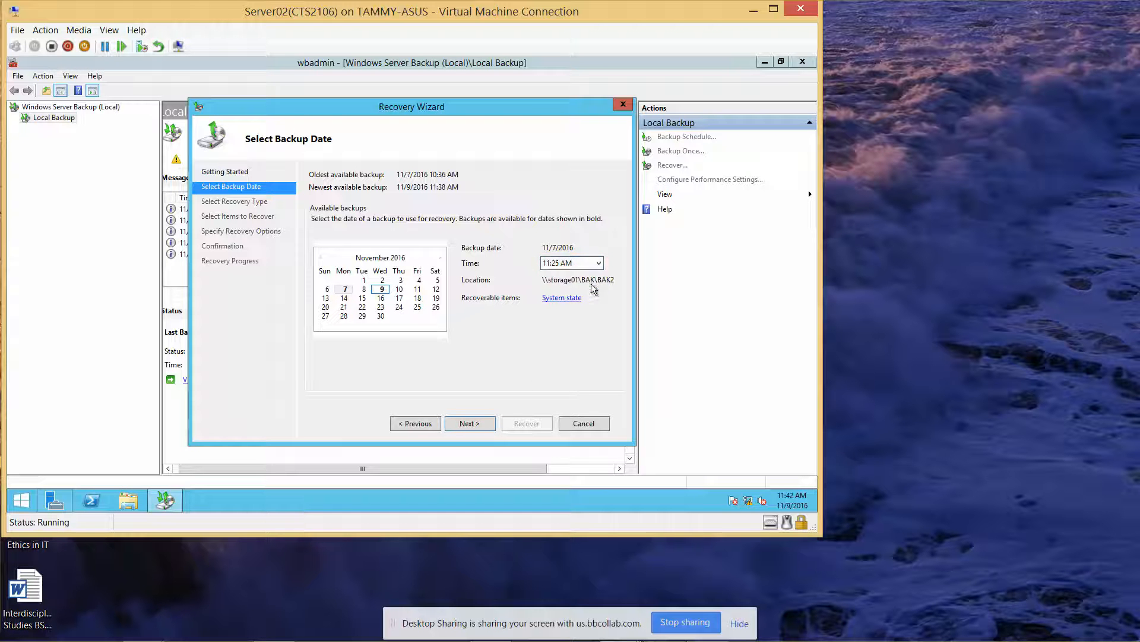
click(476, 423)
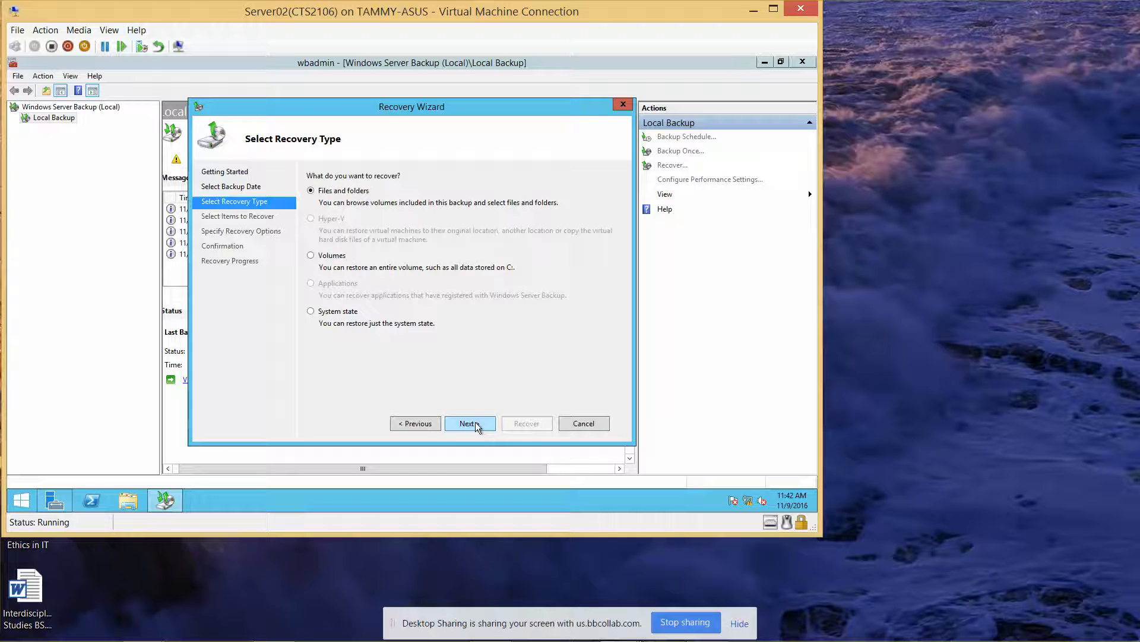
Step: Recover the system state to its original location, acknowledging the warnings and confirming
click(311, 313)
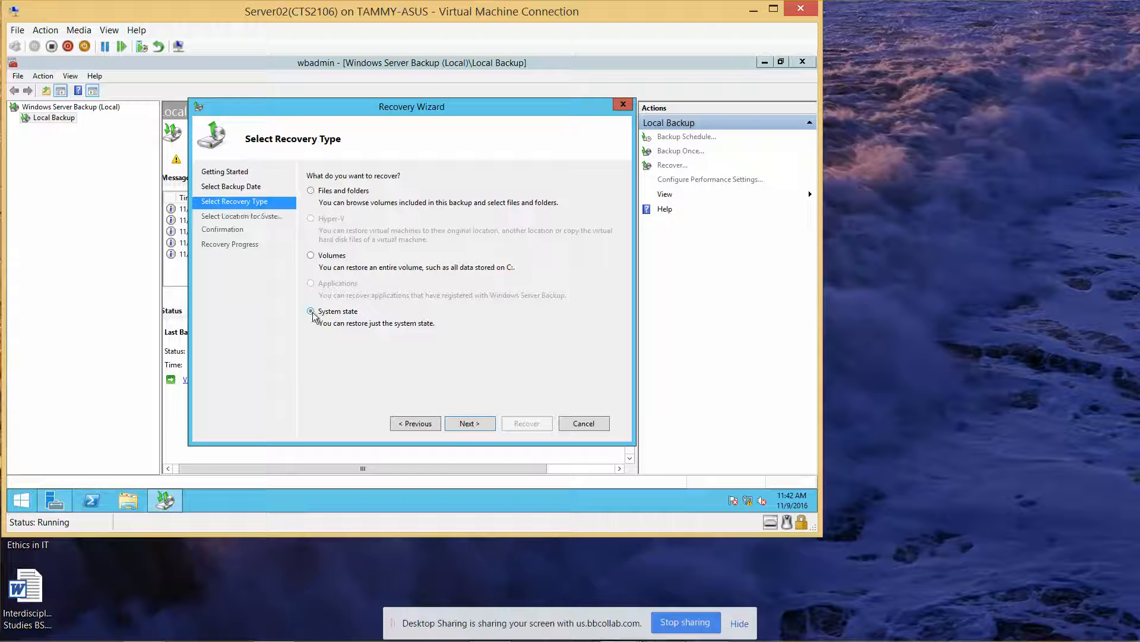
click(472, 423)
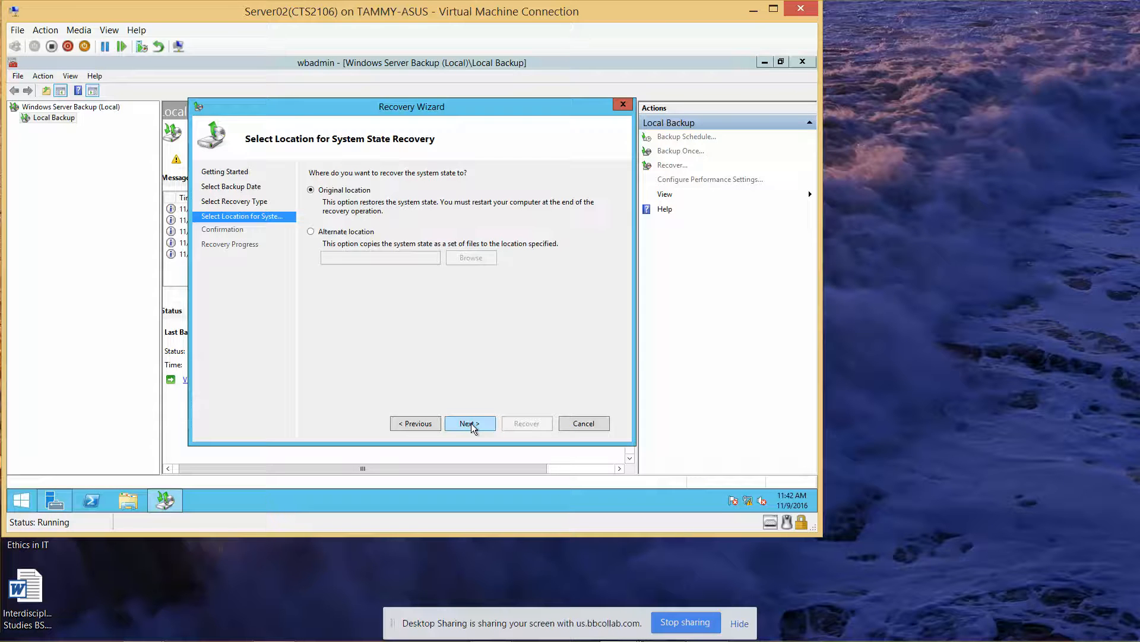
click(469, 423)
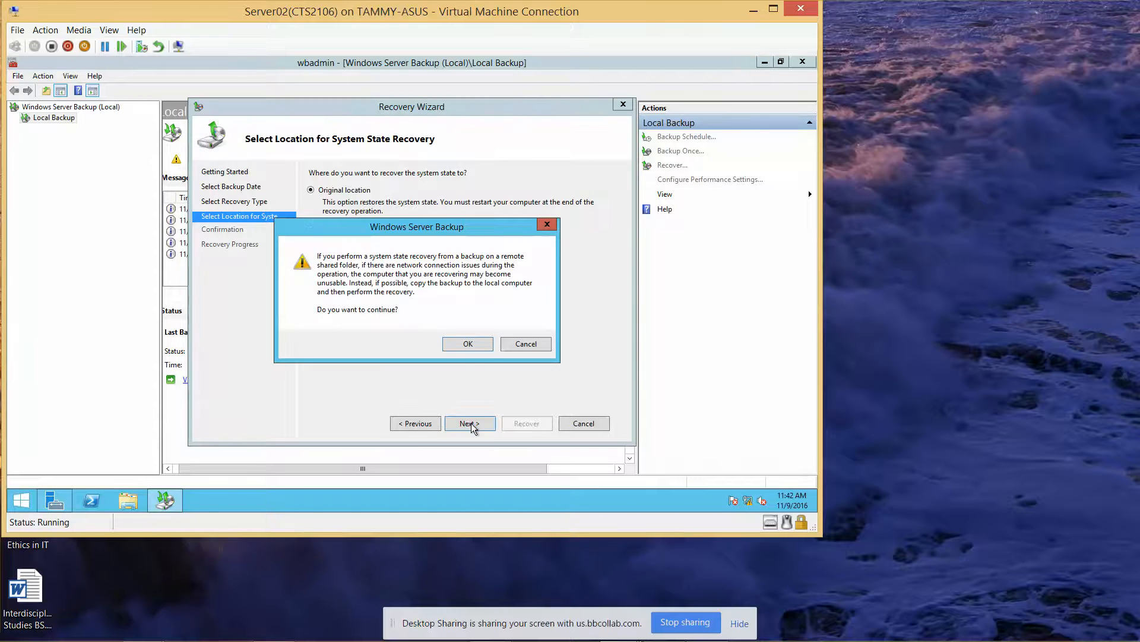
click(468, 344)
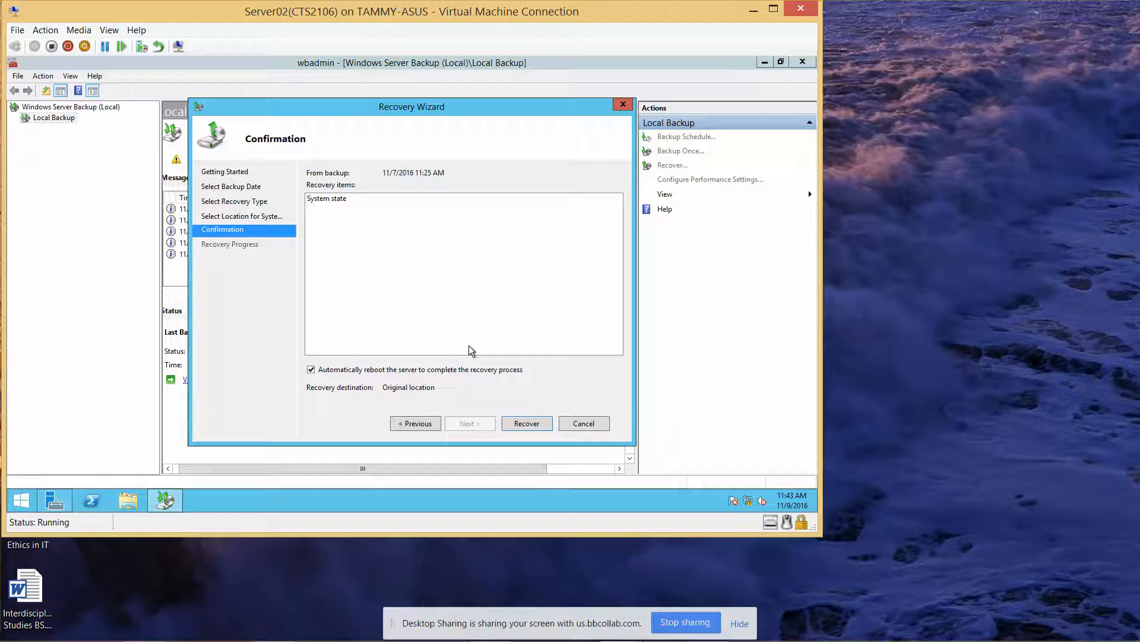
click(538, 426)
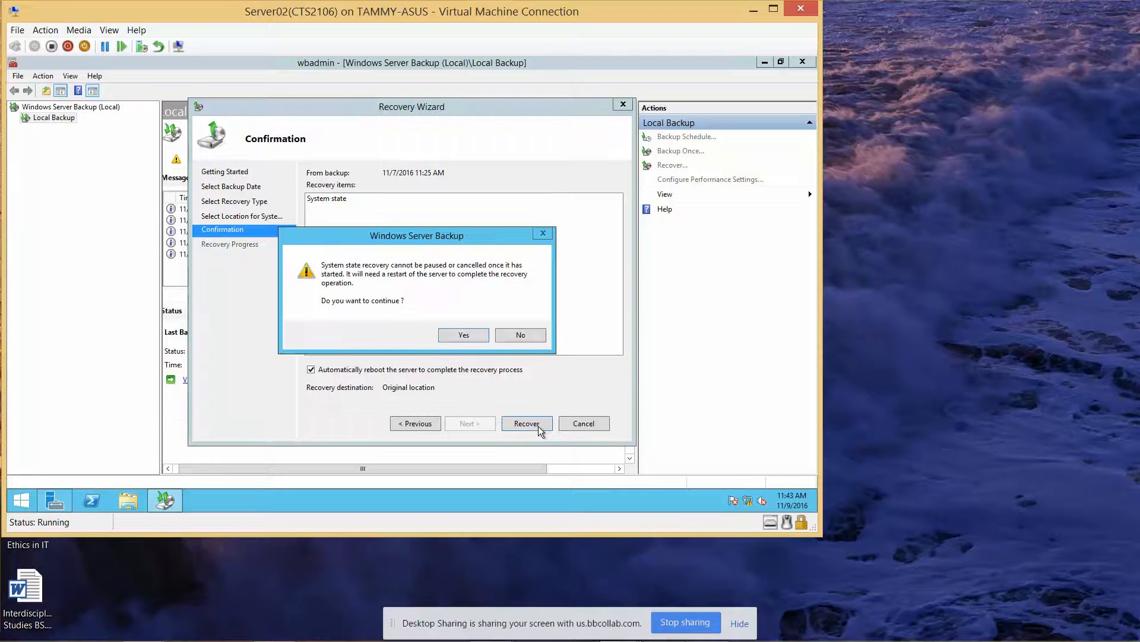
click(466, 336)
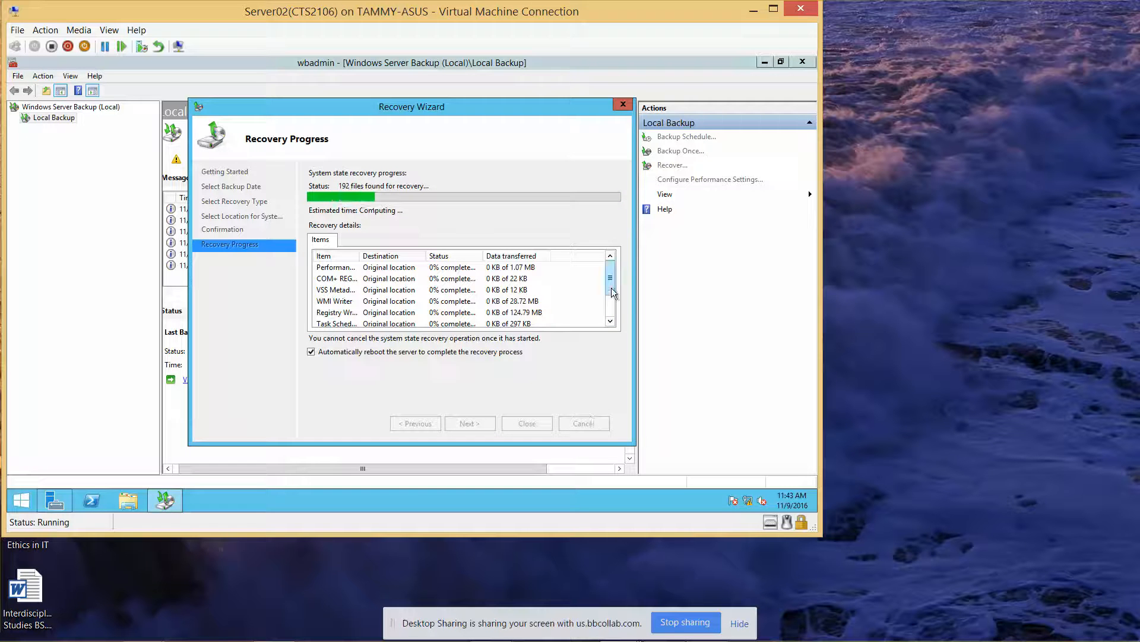
drag(611, 287, 611, 326)
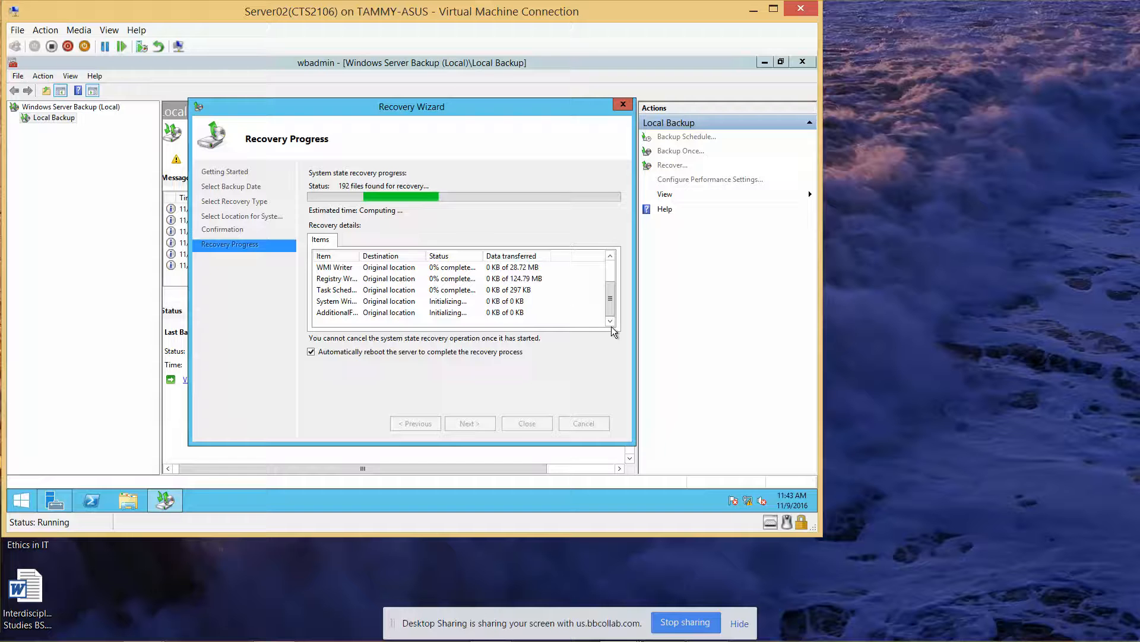